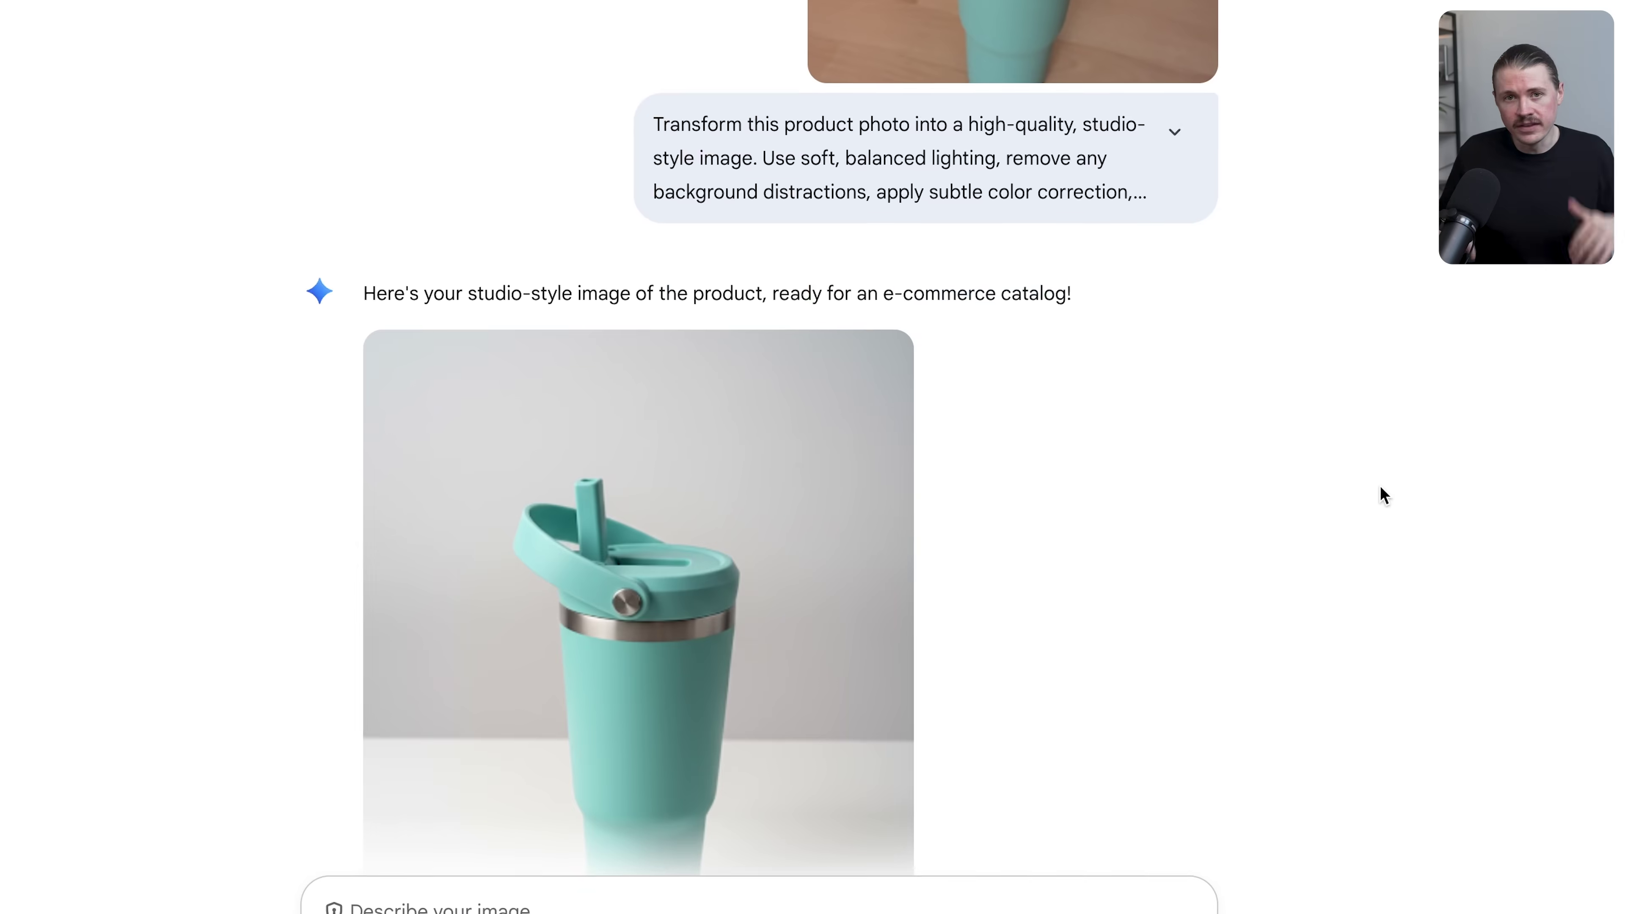
Scroll through earlier image chats and enlarge the generated Times Square image.
{"action": "scroll", "coordinate": [1383, 493], "scroll_direction": "down", "scroll_amount": 4}
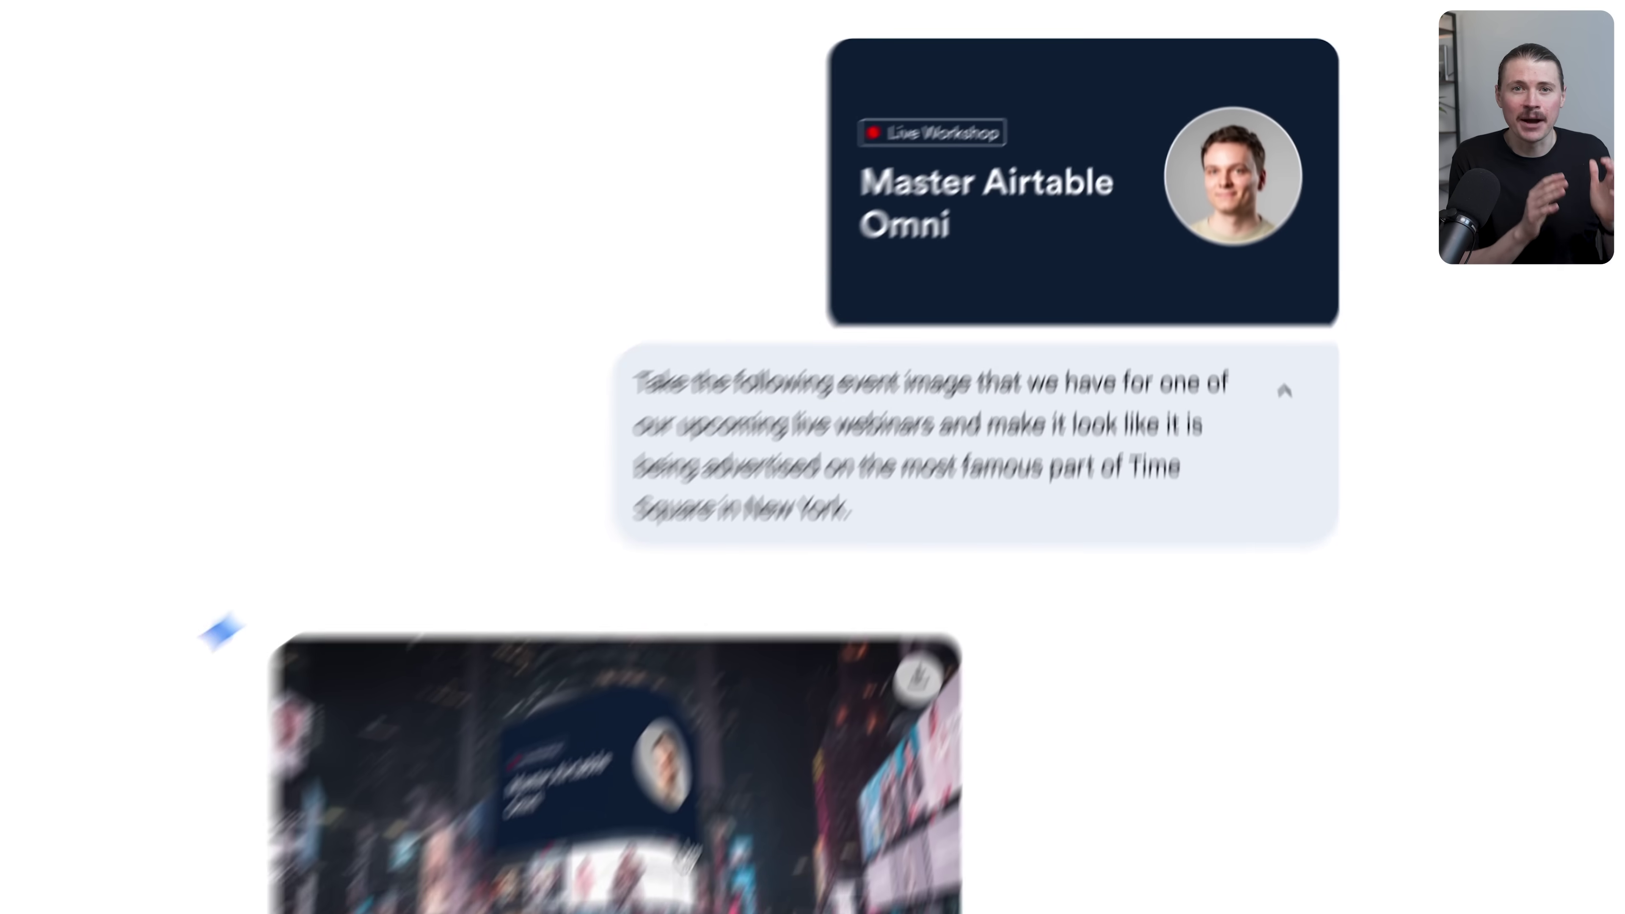
{"action": "left_click", "coordinate": [796, 582]}
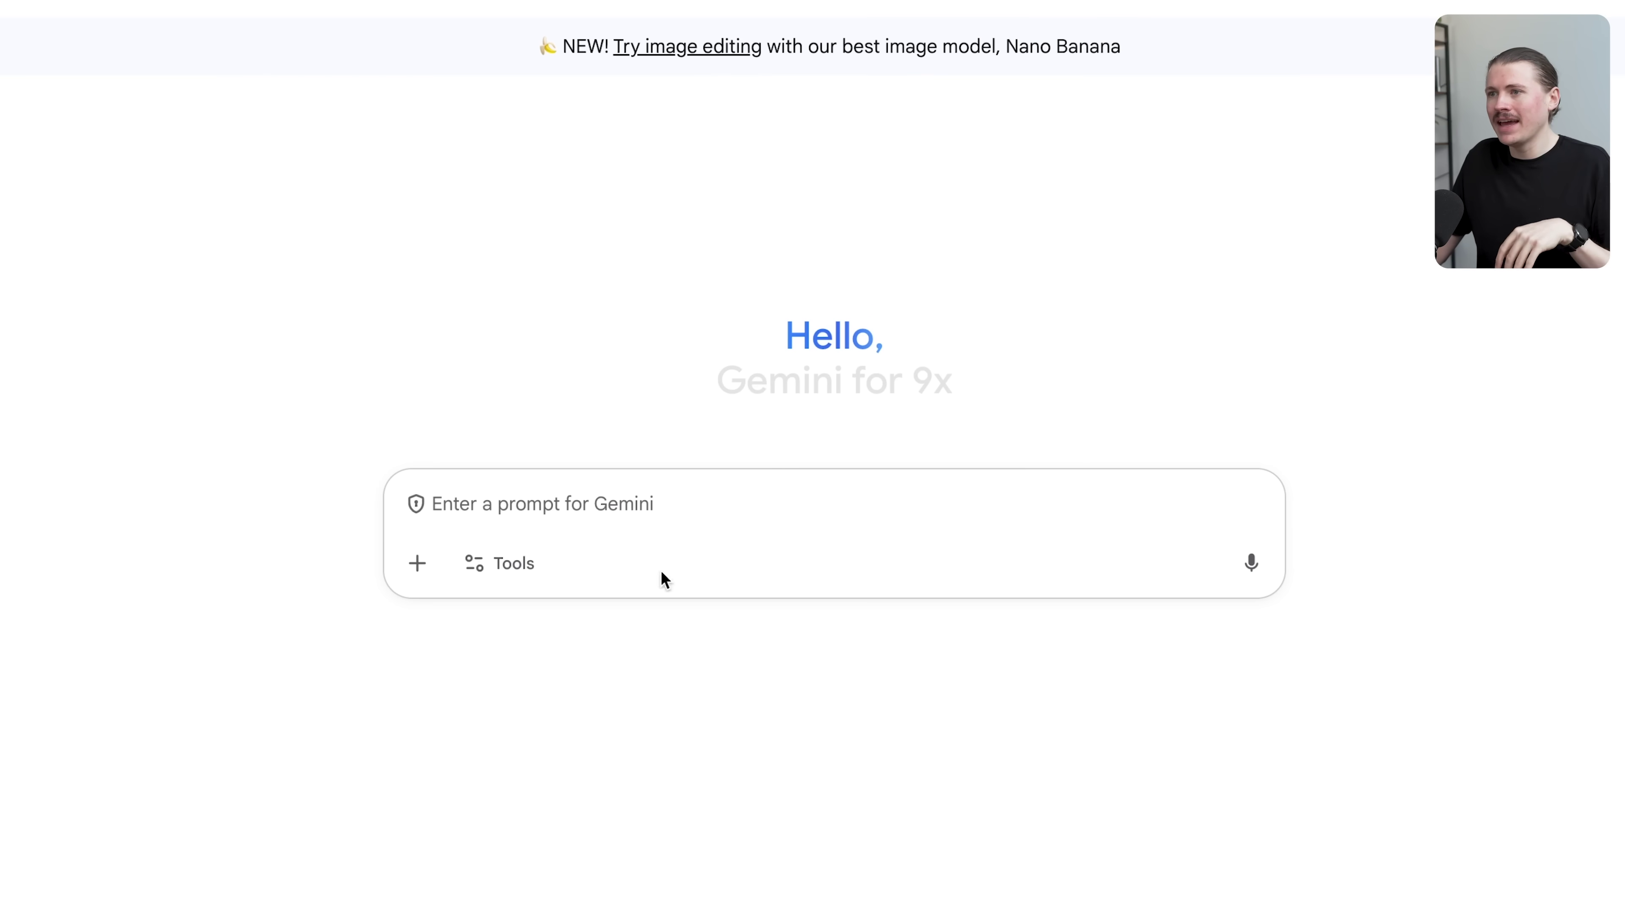
Turn on Create images and attach PXL_20250827_205837896.MP.jpg from the nanobanana folder.
{"action": "left_click", "coordinate": [530, 575]}
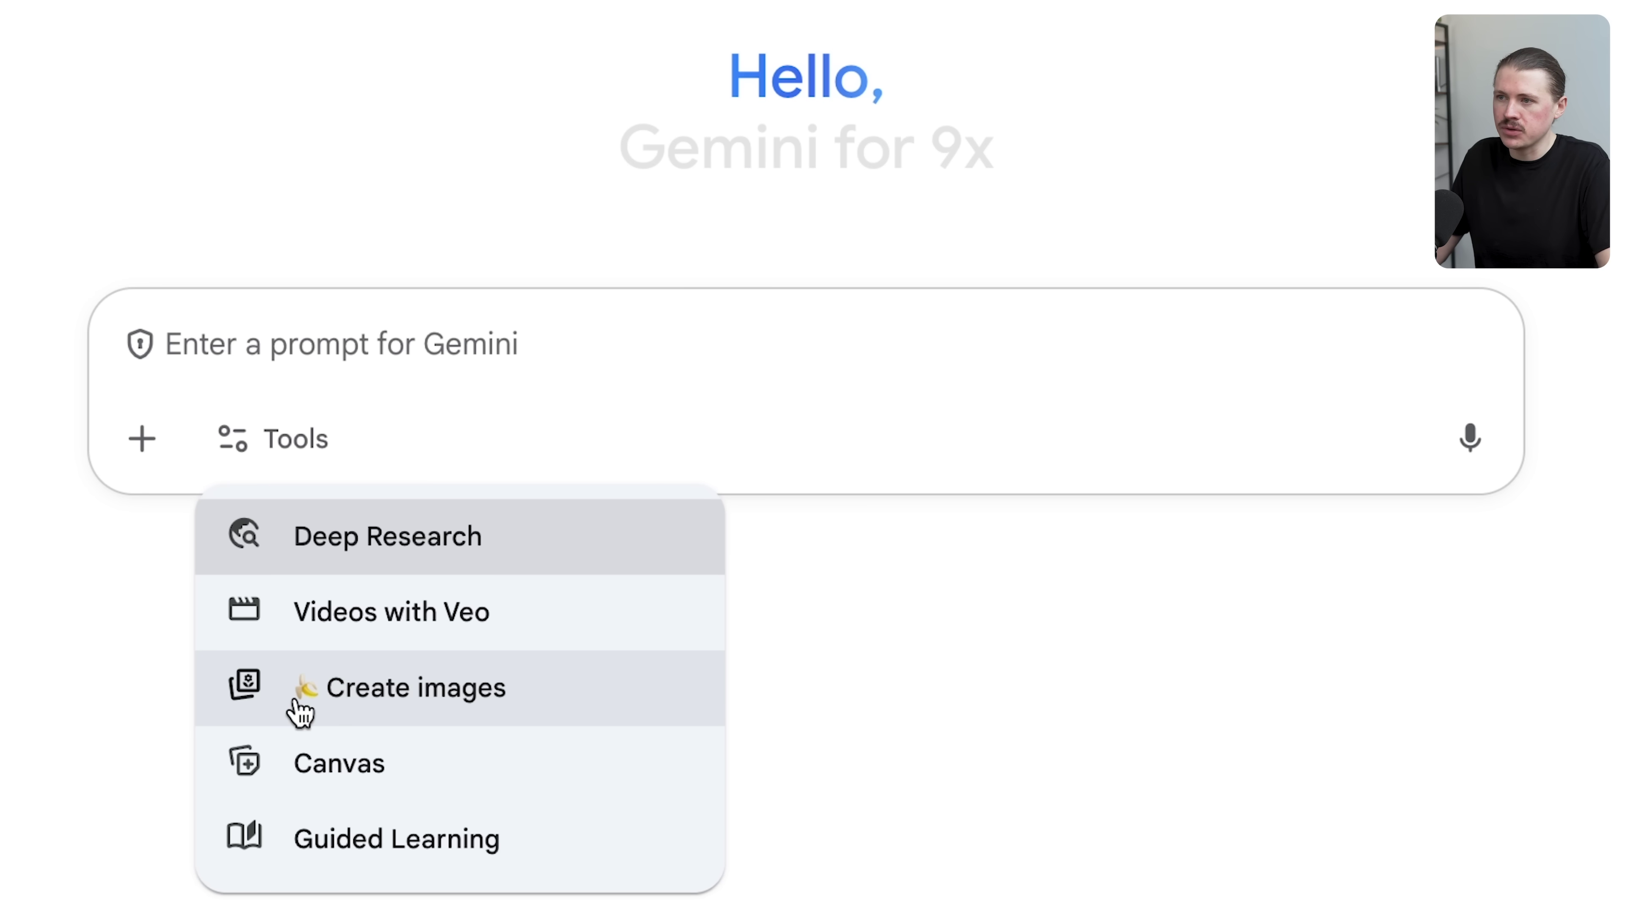
{"action": "left_click", "coordinate": [350, 691]}
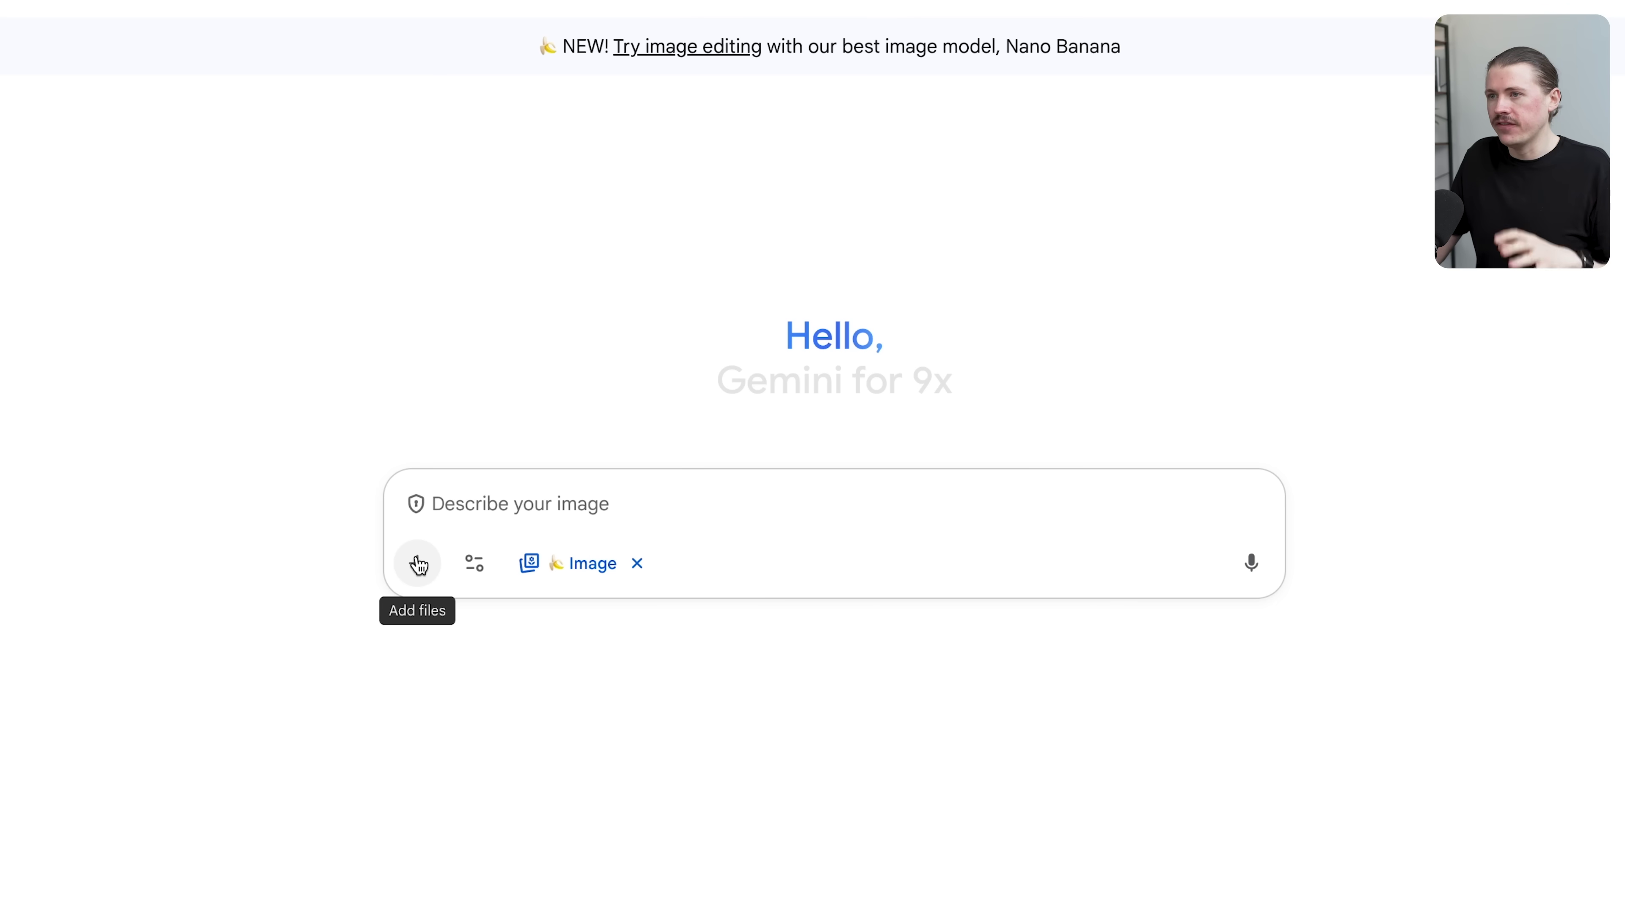
{"action": "left_click", "coordinate": [418, 564]}
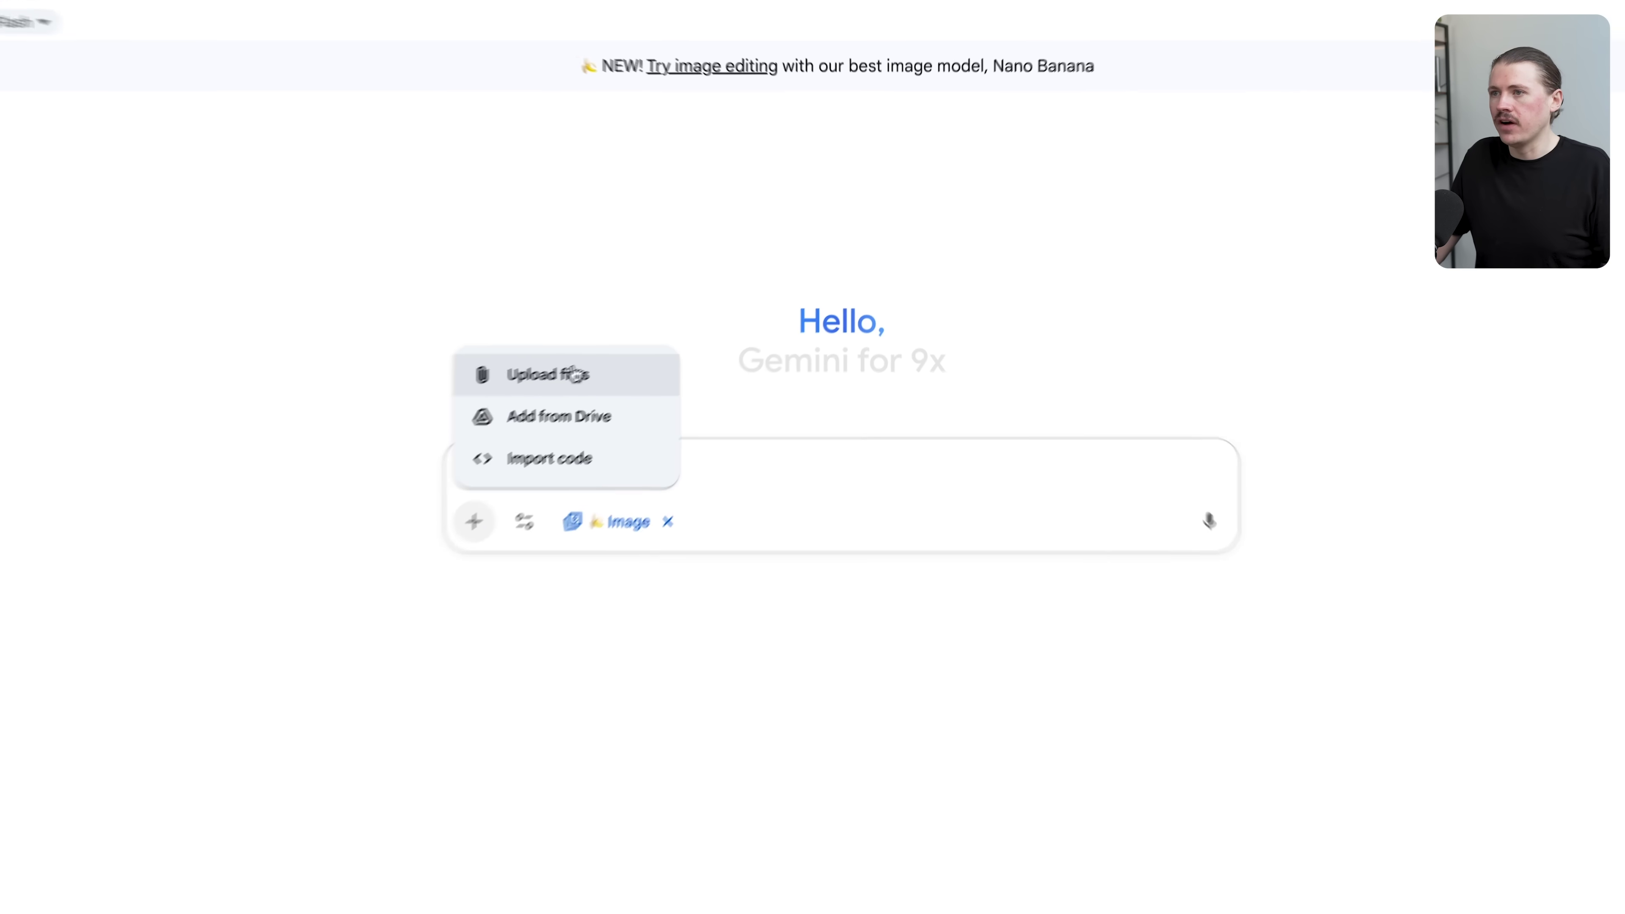
{"action": "left_click", "coordinate": [530, 396]}
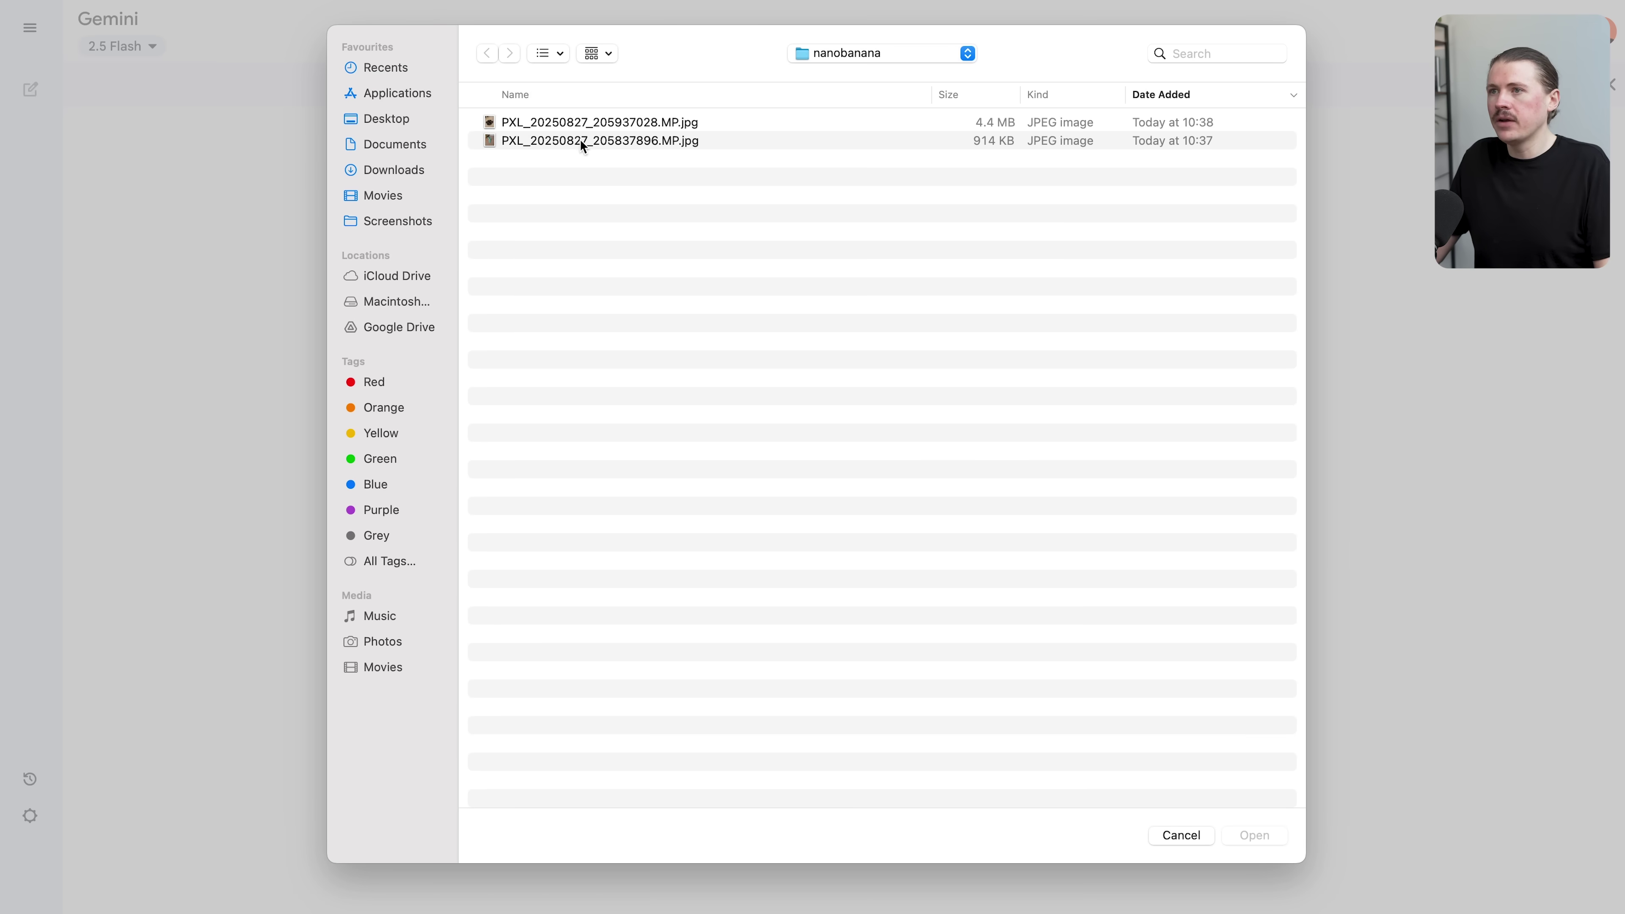
{"action": "left_click", "coordinate": [580, 138]}
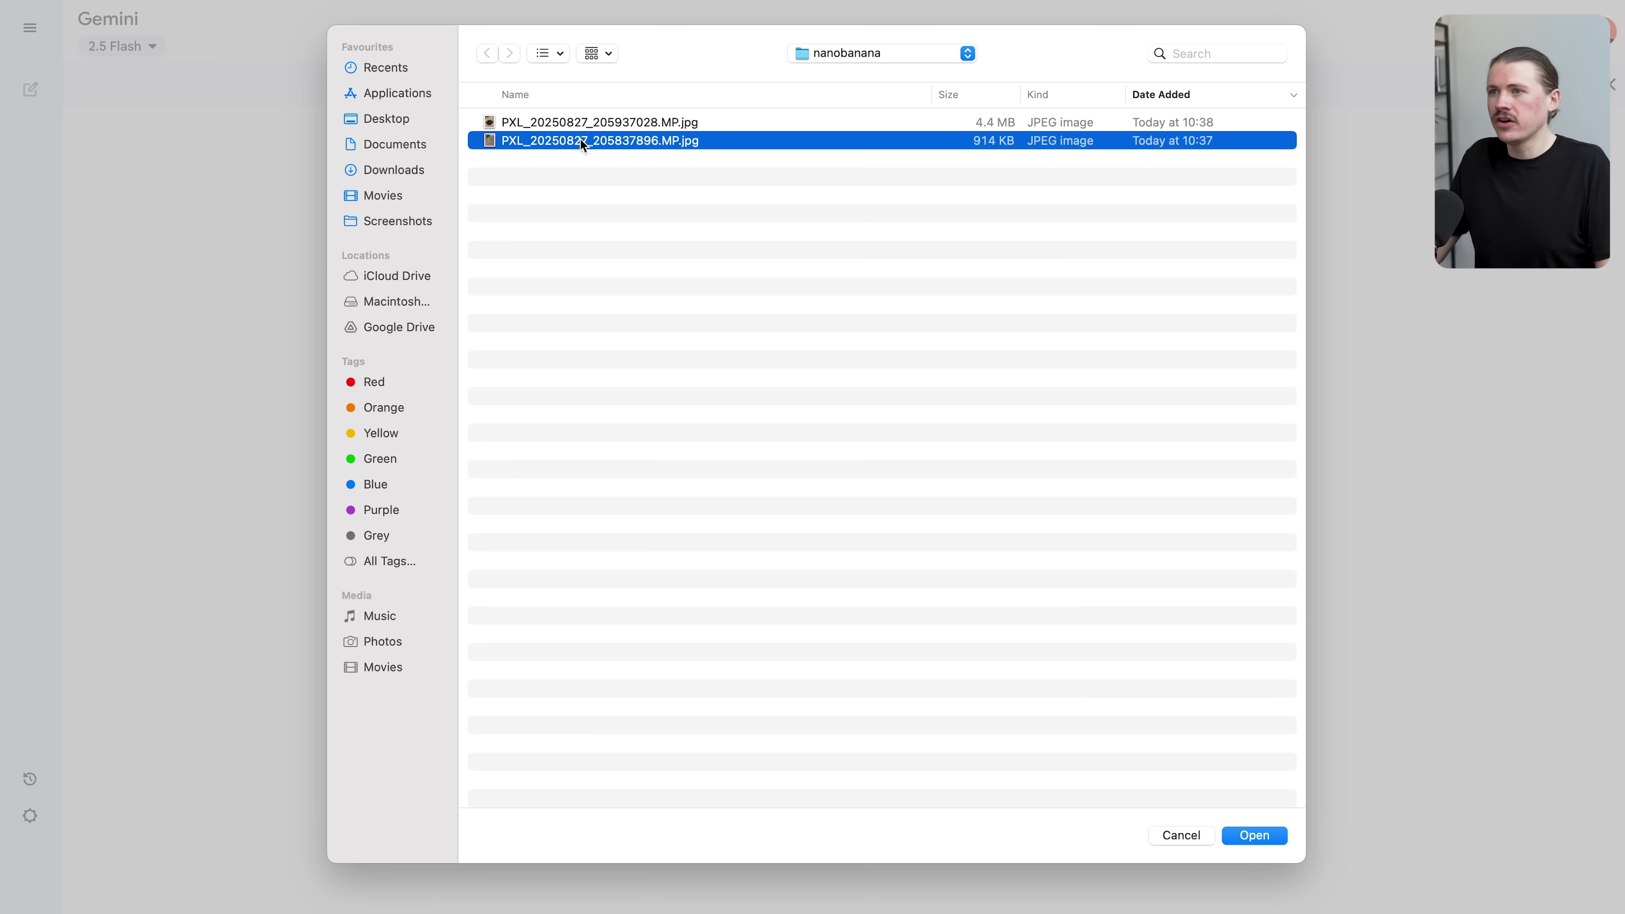
{"action": "key", "text": "space"}
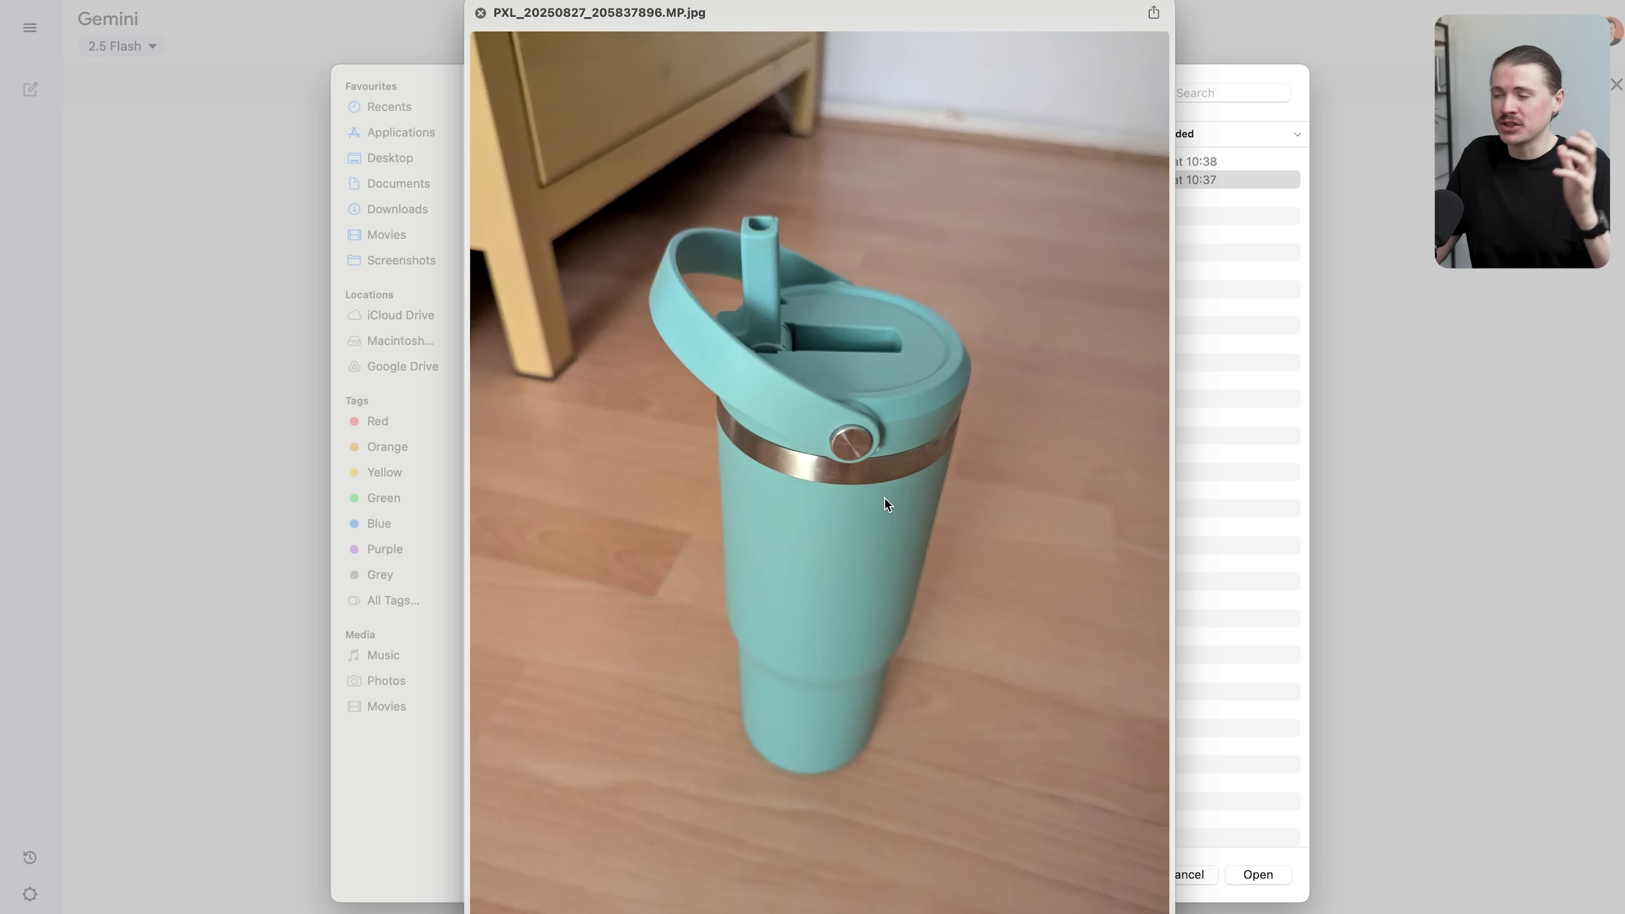
{"action": "key", "text": "space"}
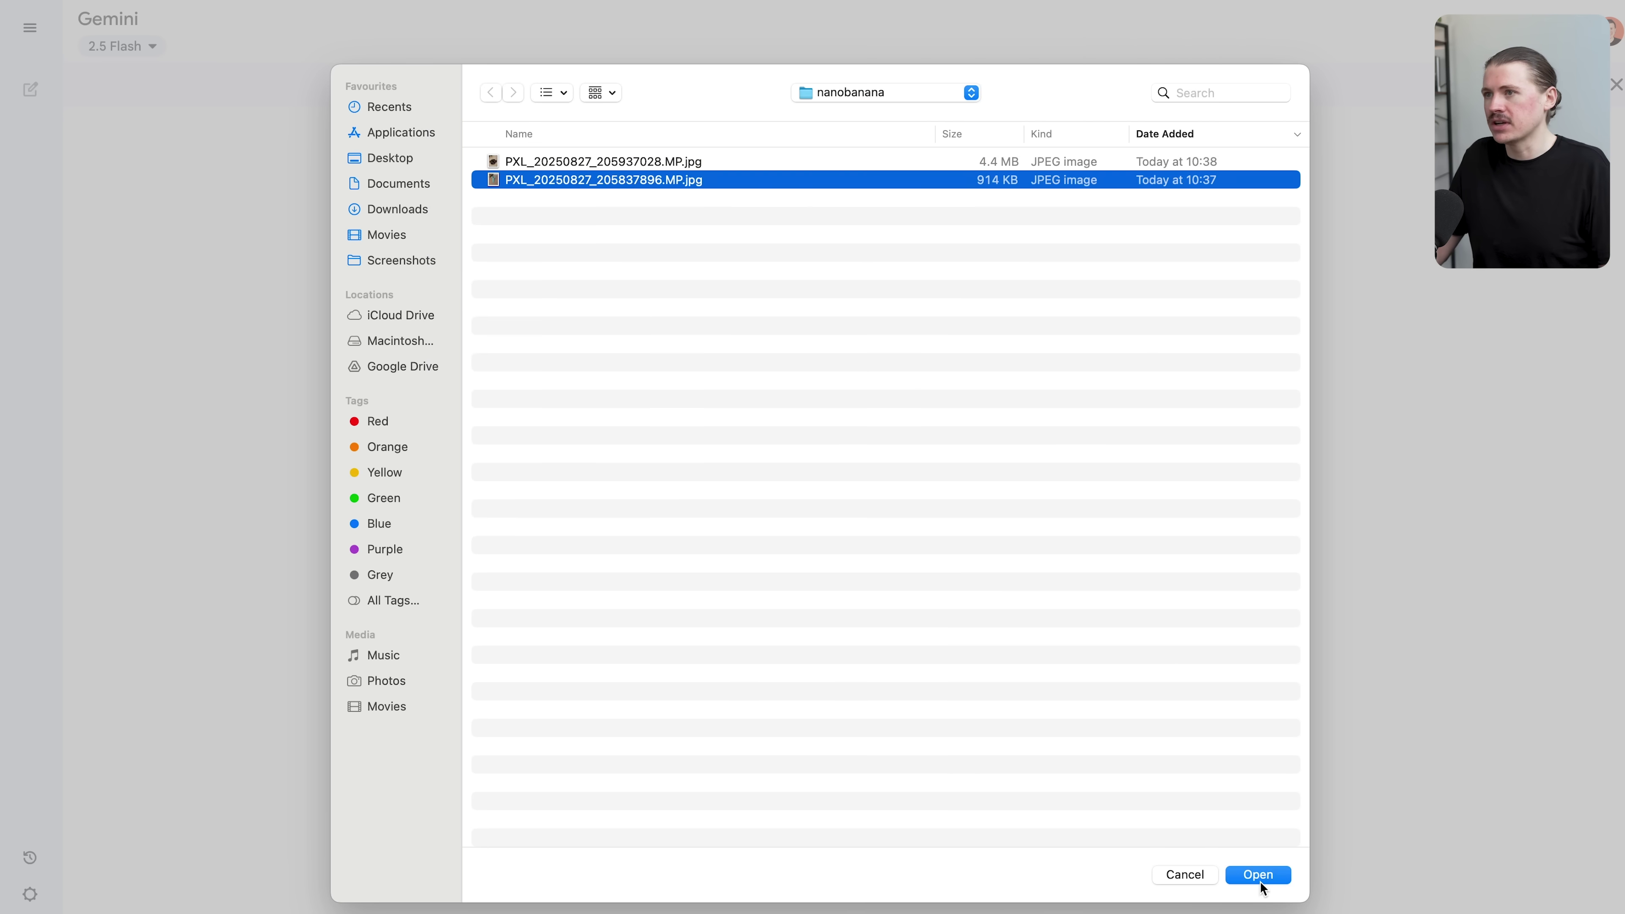
{"action": "left_click", "coordinate": [1258, 874]}
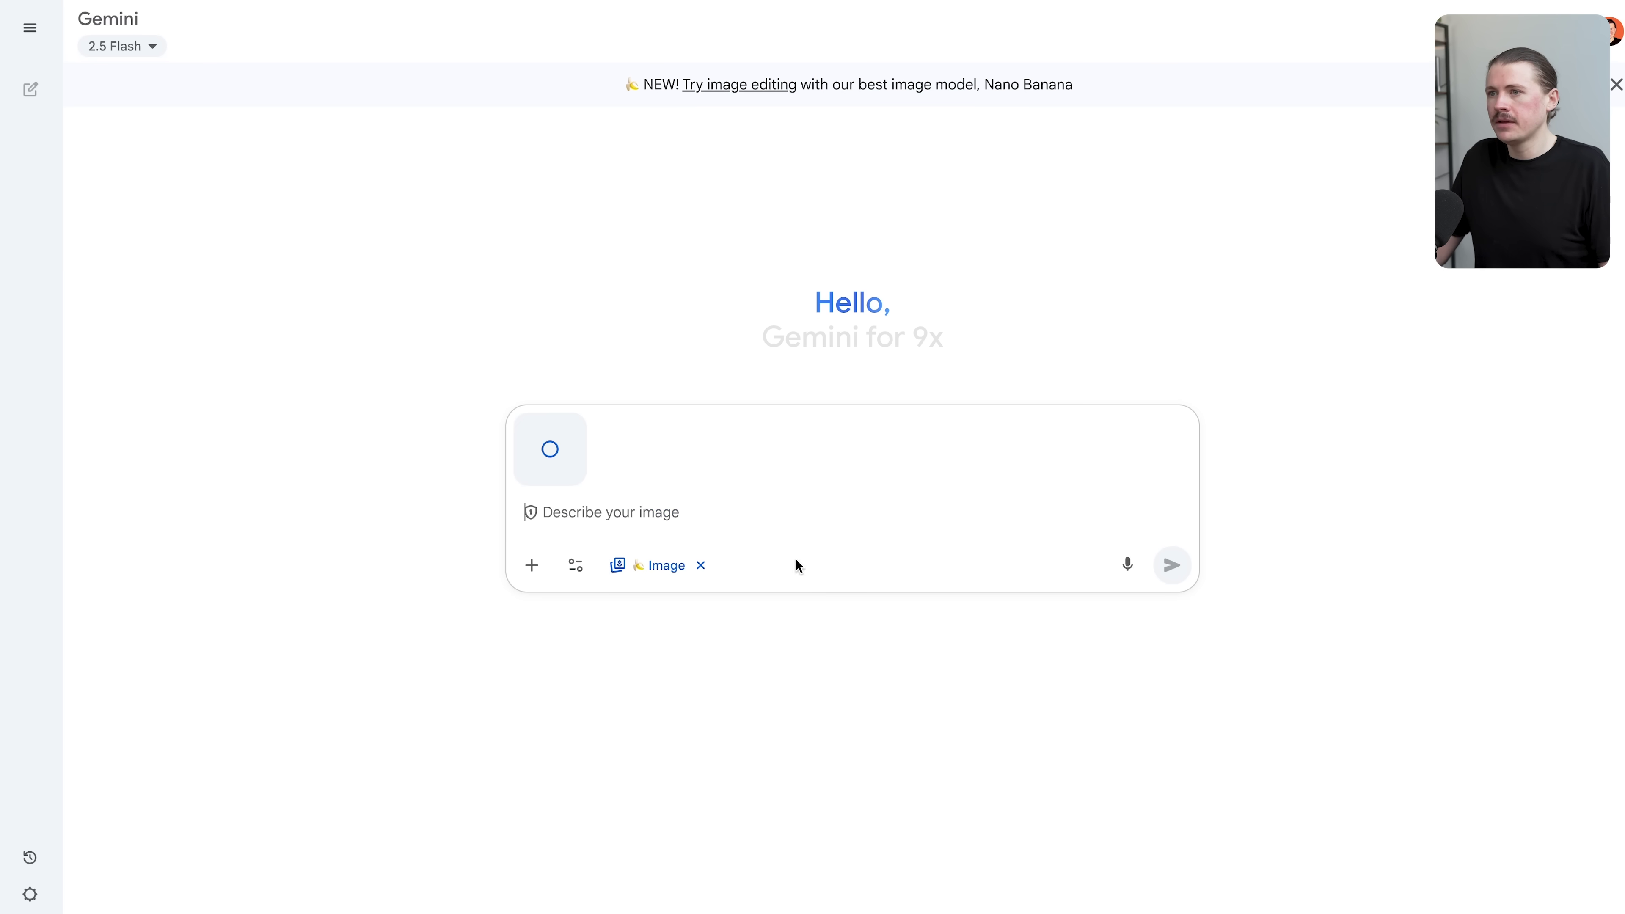
Send the studio-style catalog prompt with the tumbler photo and view the generated image full size.
{"action": "type", "text": "Transform this product photo into a high-quality, studio-style image. Use soft, balanced lighting, remove any background distractions, apply subtle color correction, and give it a clean, modern look suitable for an e-commerce catalog. Keep the product’s shape, texture, and colors true to life."}
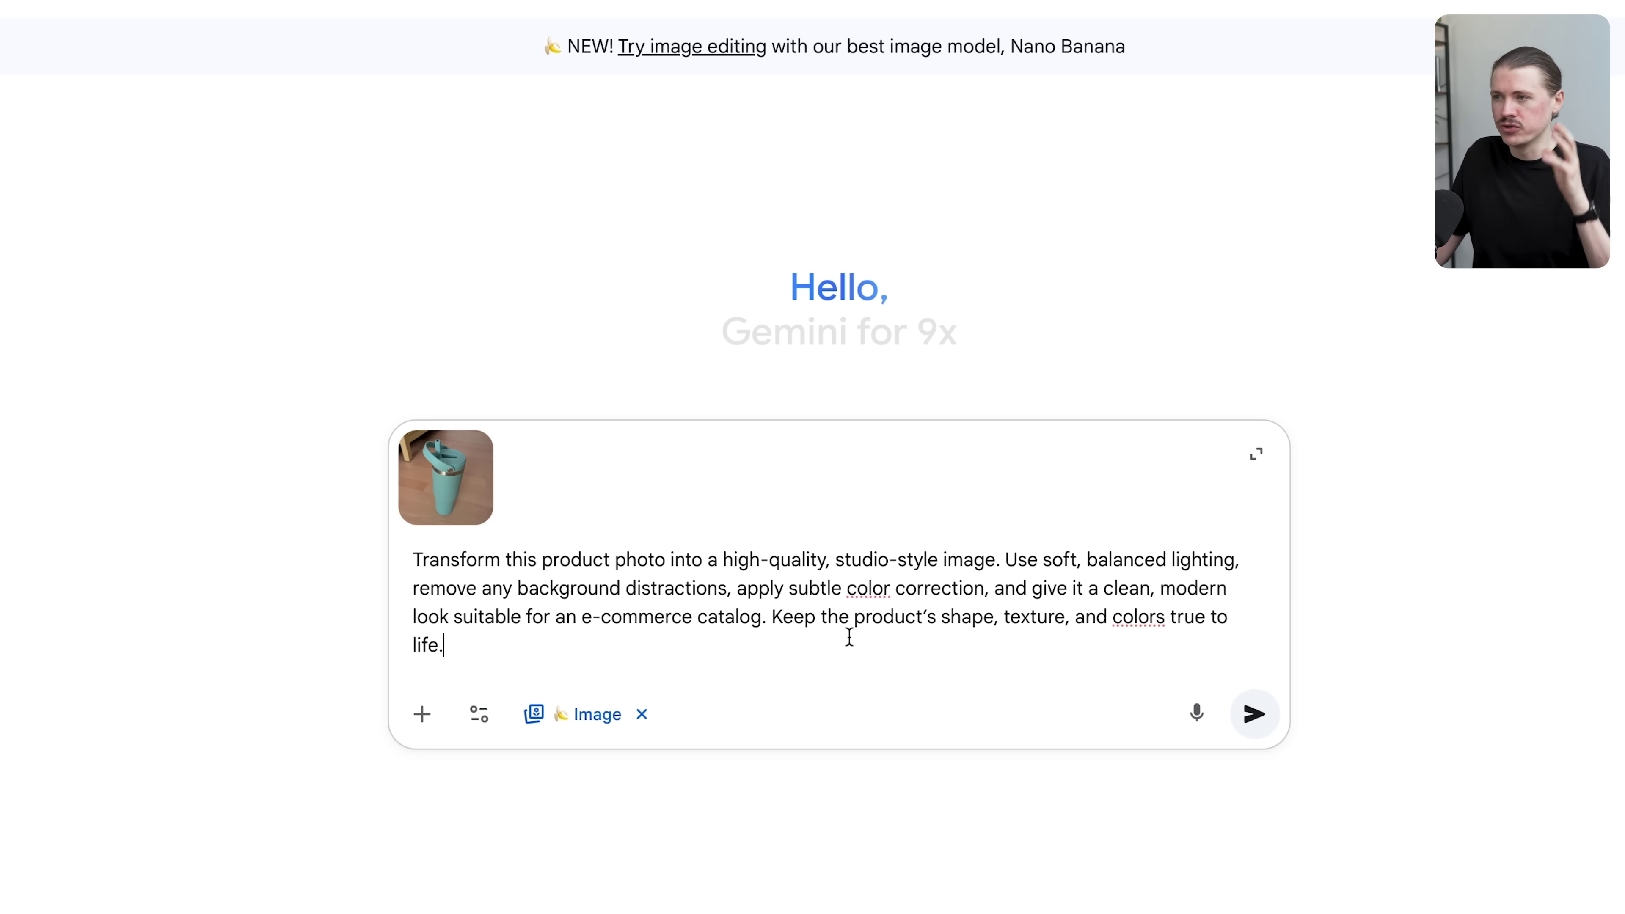
{"action": "left_click", "coordinate": [1253, 714]}
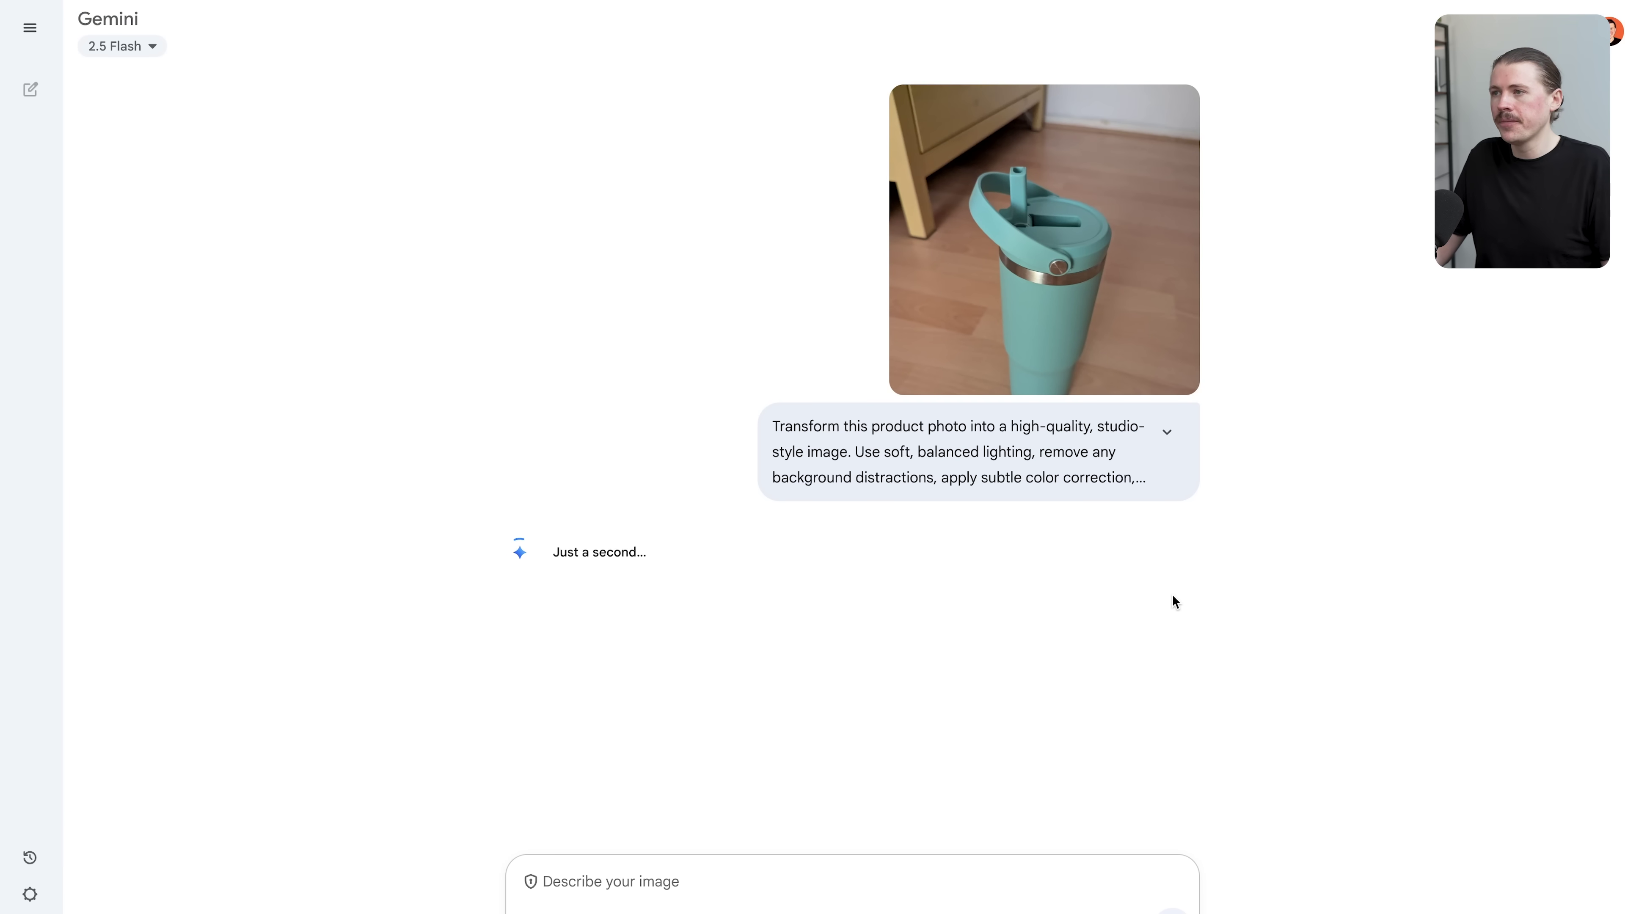
{"action": "scroll", "coordinate": [1317, 480], "scroll_direction": "down", "scroll_amount": 6}
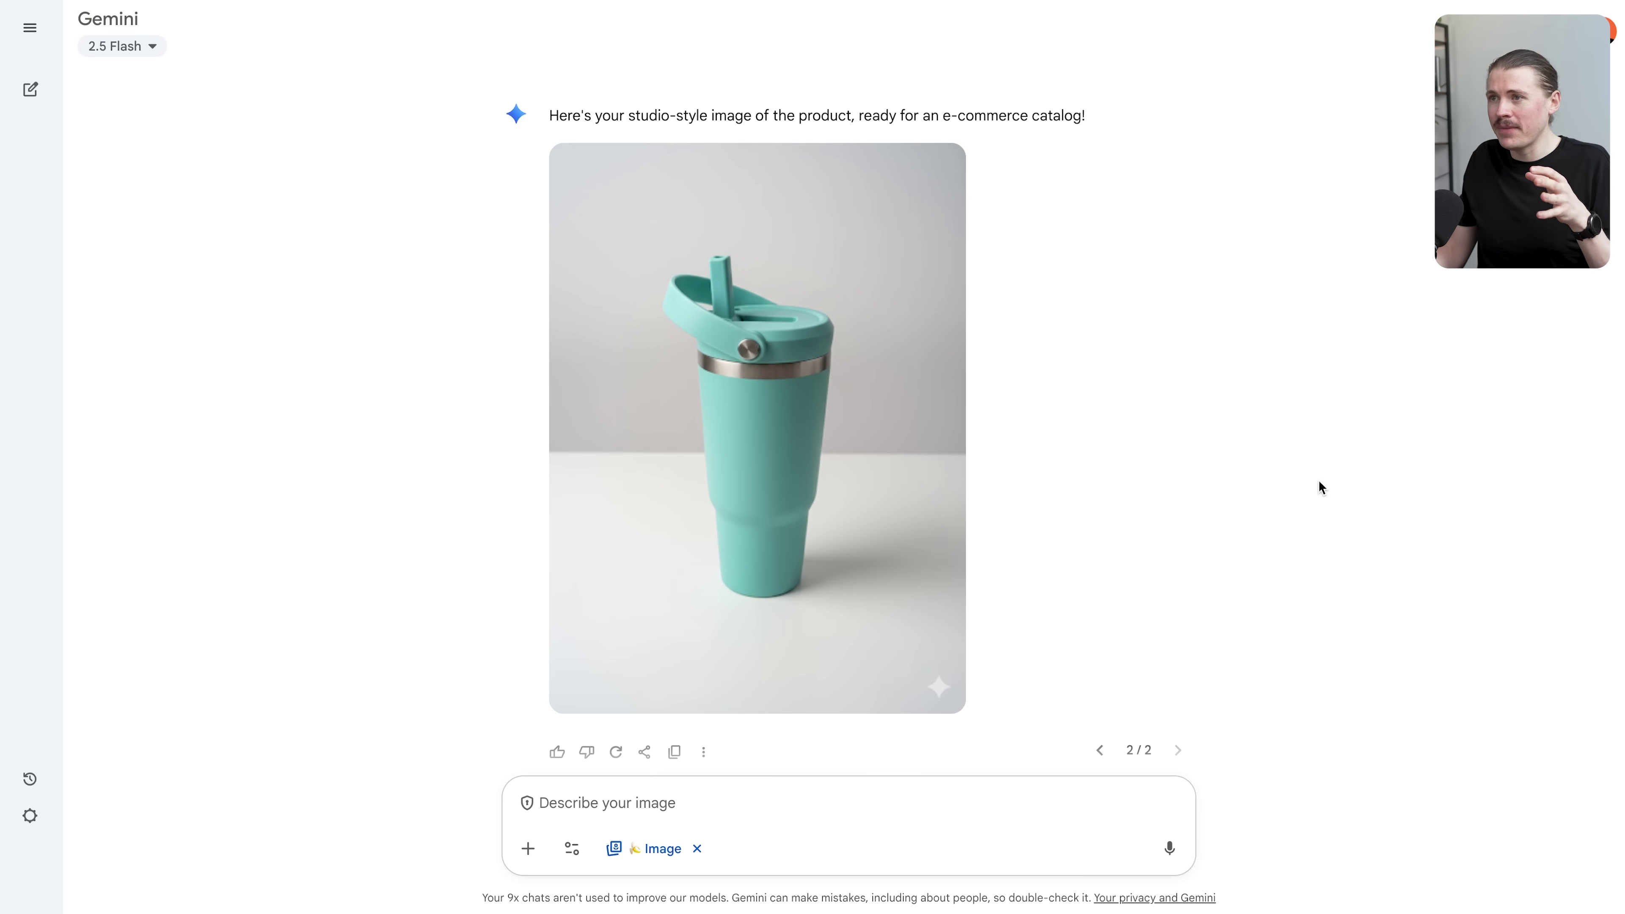
{"action": "mouse_move", "coordinate": [845, 196]}
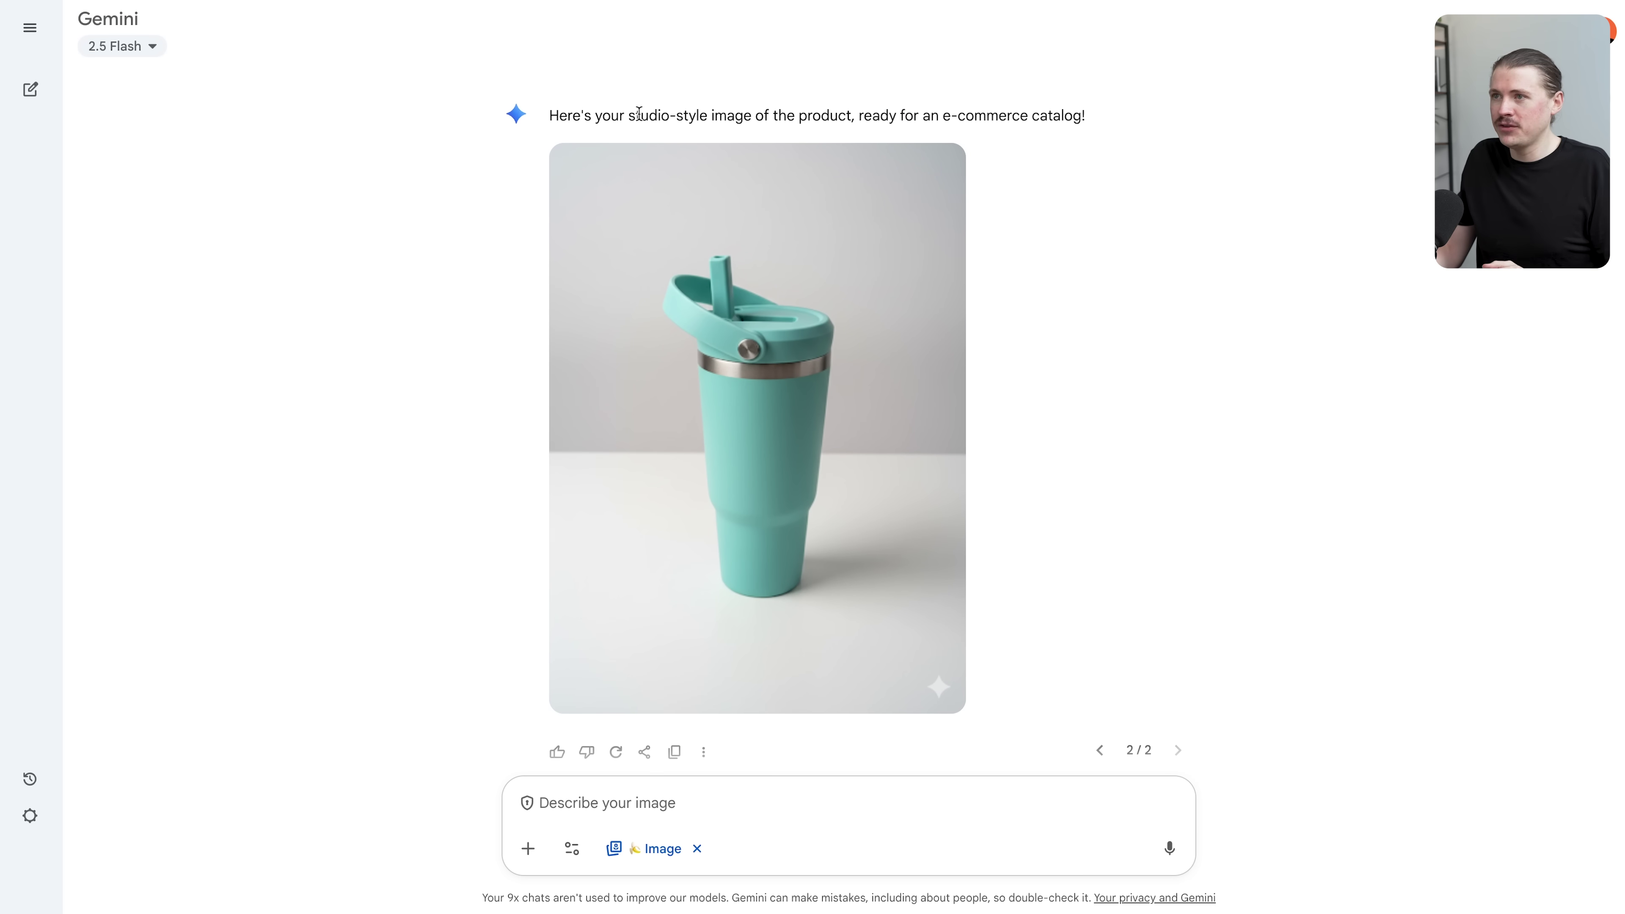
{"action": "left_click_drag", "start_coordinate": [650, 116], "coordinate": [1040, 123]}
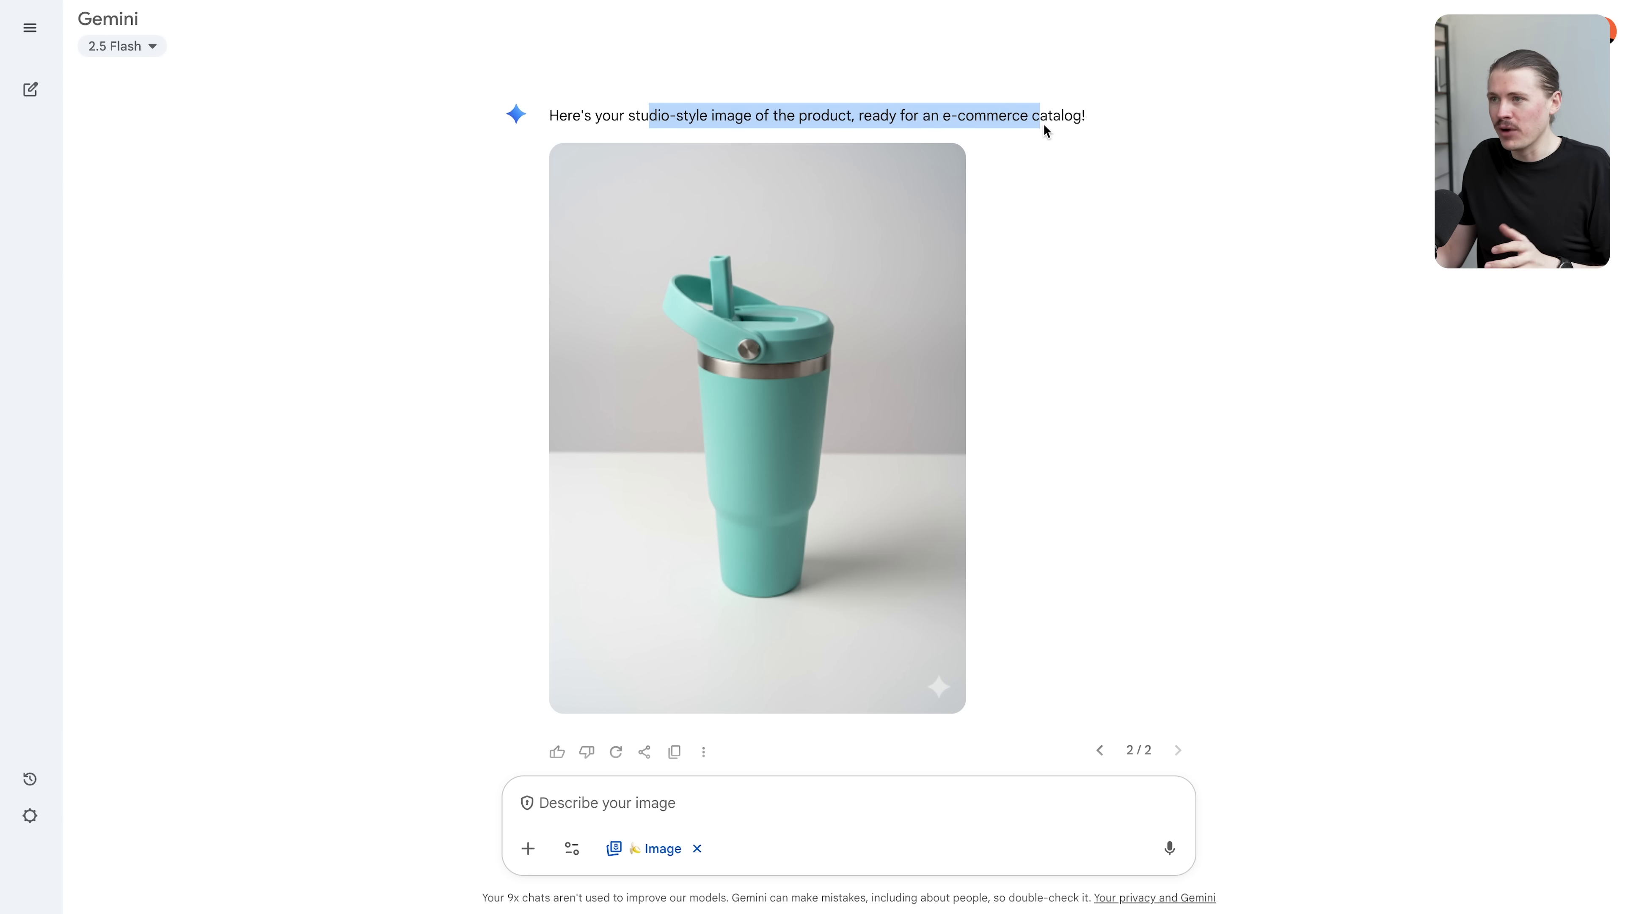
{"action": "scroll", "coordinate": [965, 498], "scroll_direction": "up", "scroll_amount": 3}
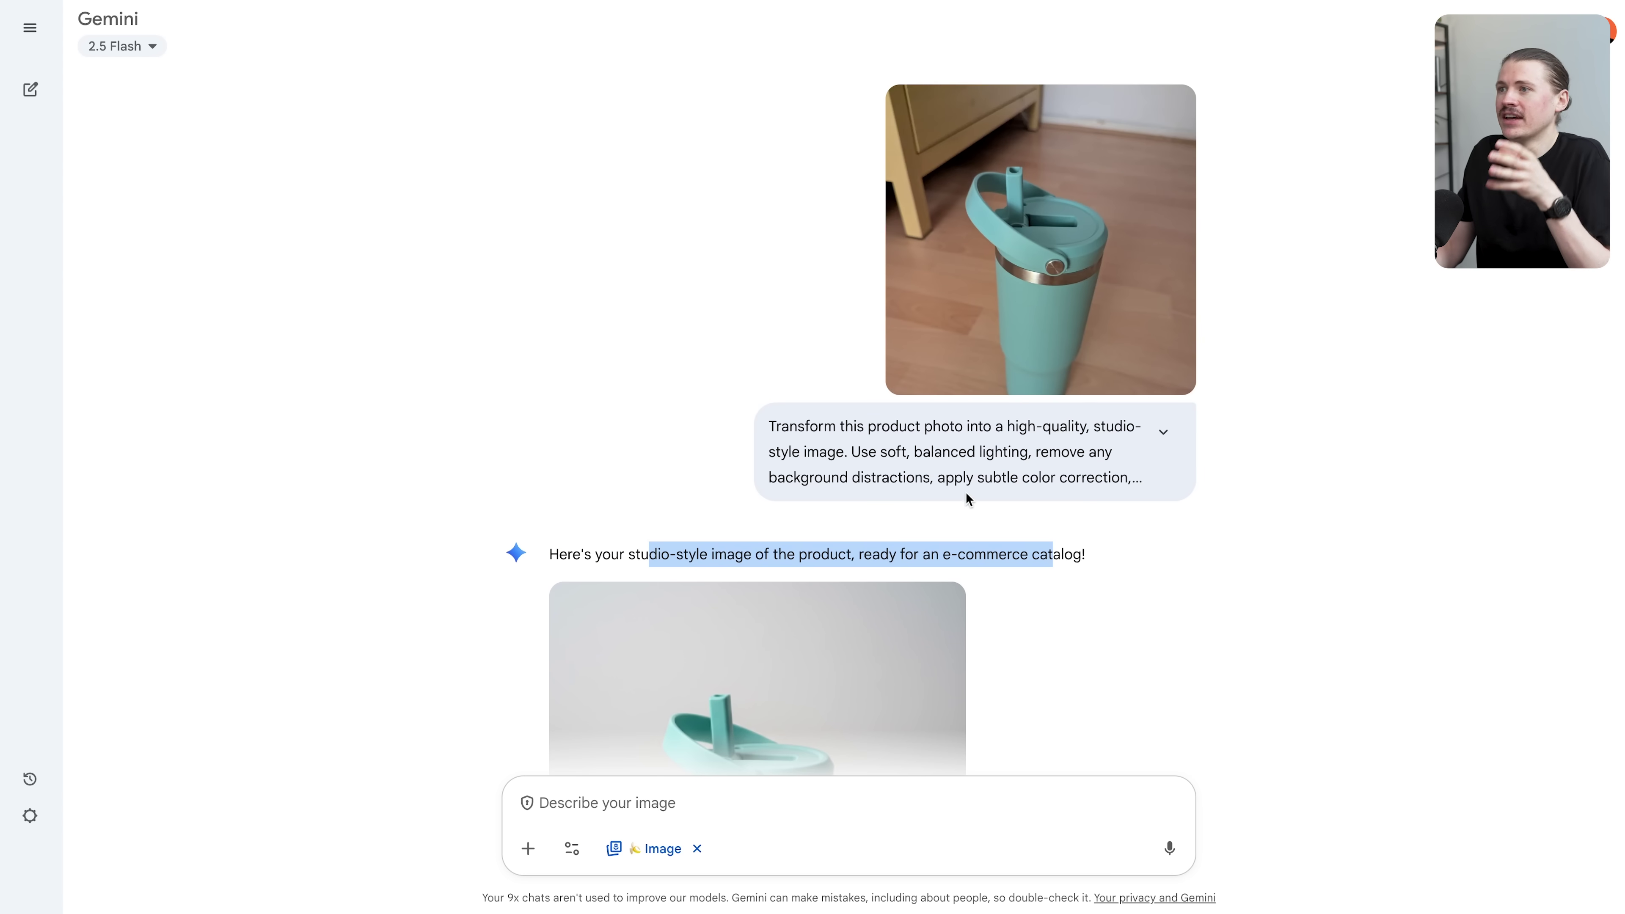
{"action": "scroll", "coordinate": [1022, 299], "scroll_direction": "down", "scroll_amount": 3}
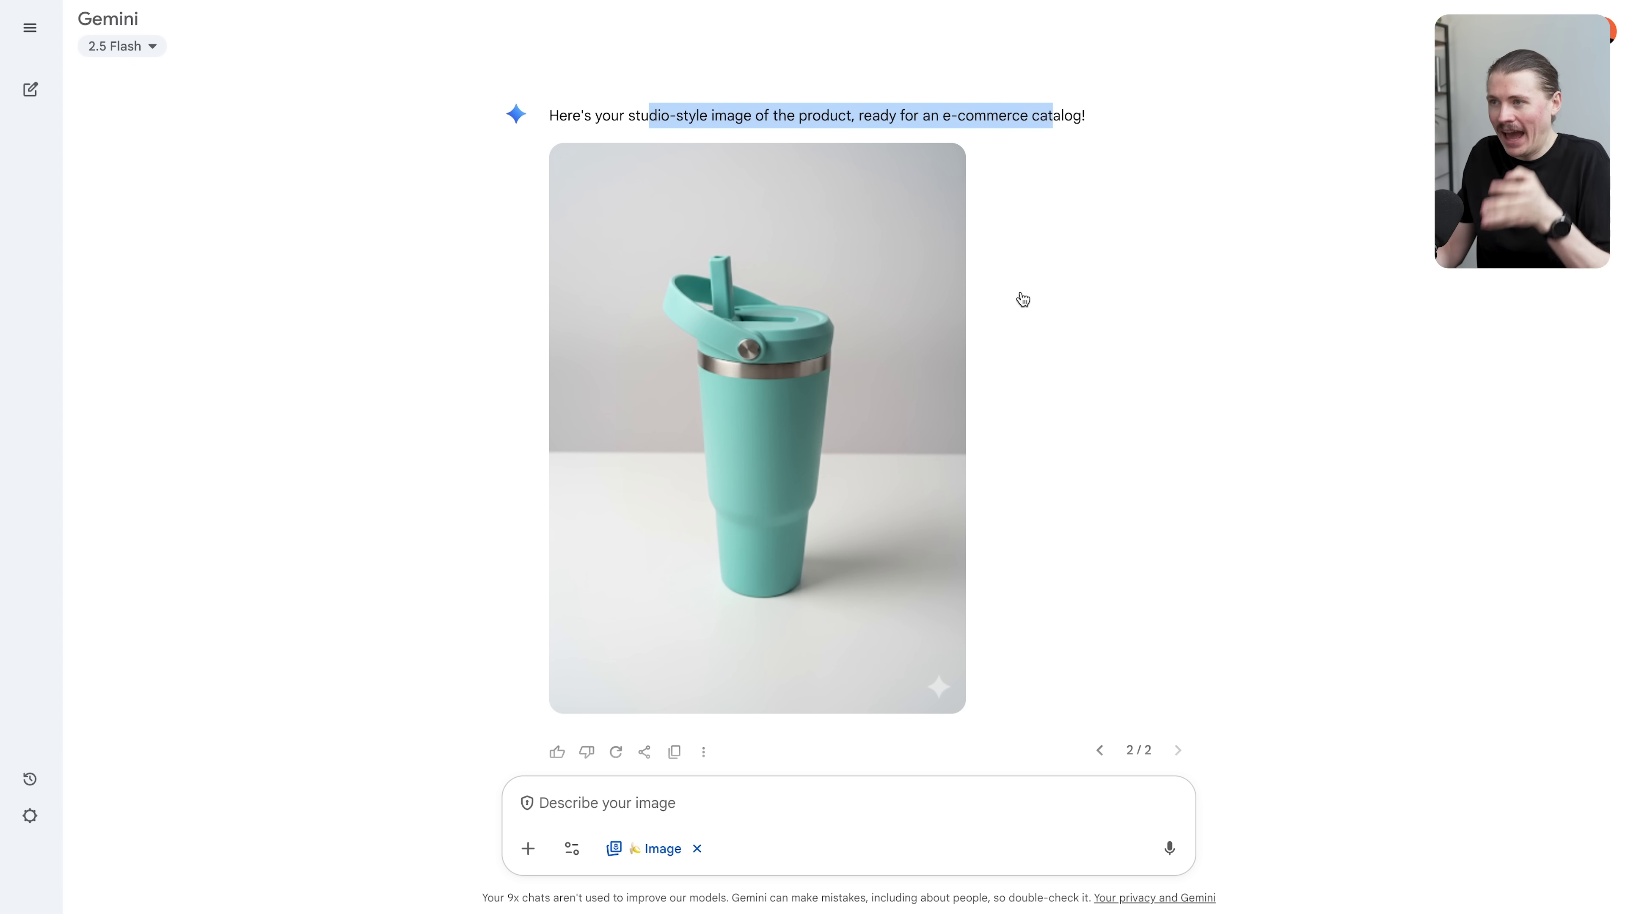
{"action": "left_click", "coordinate": [796, 433]}
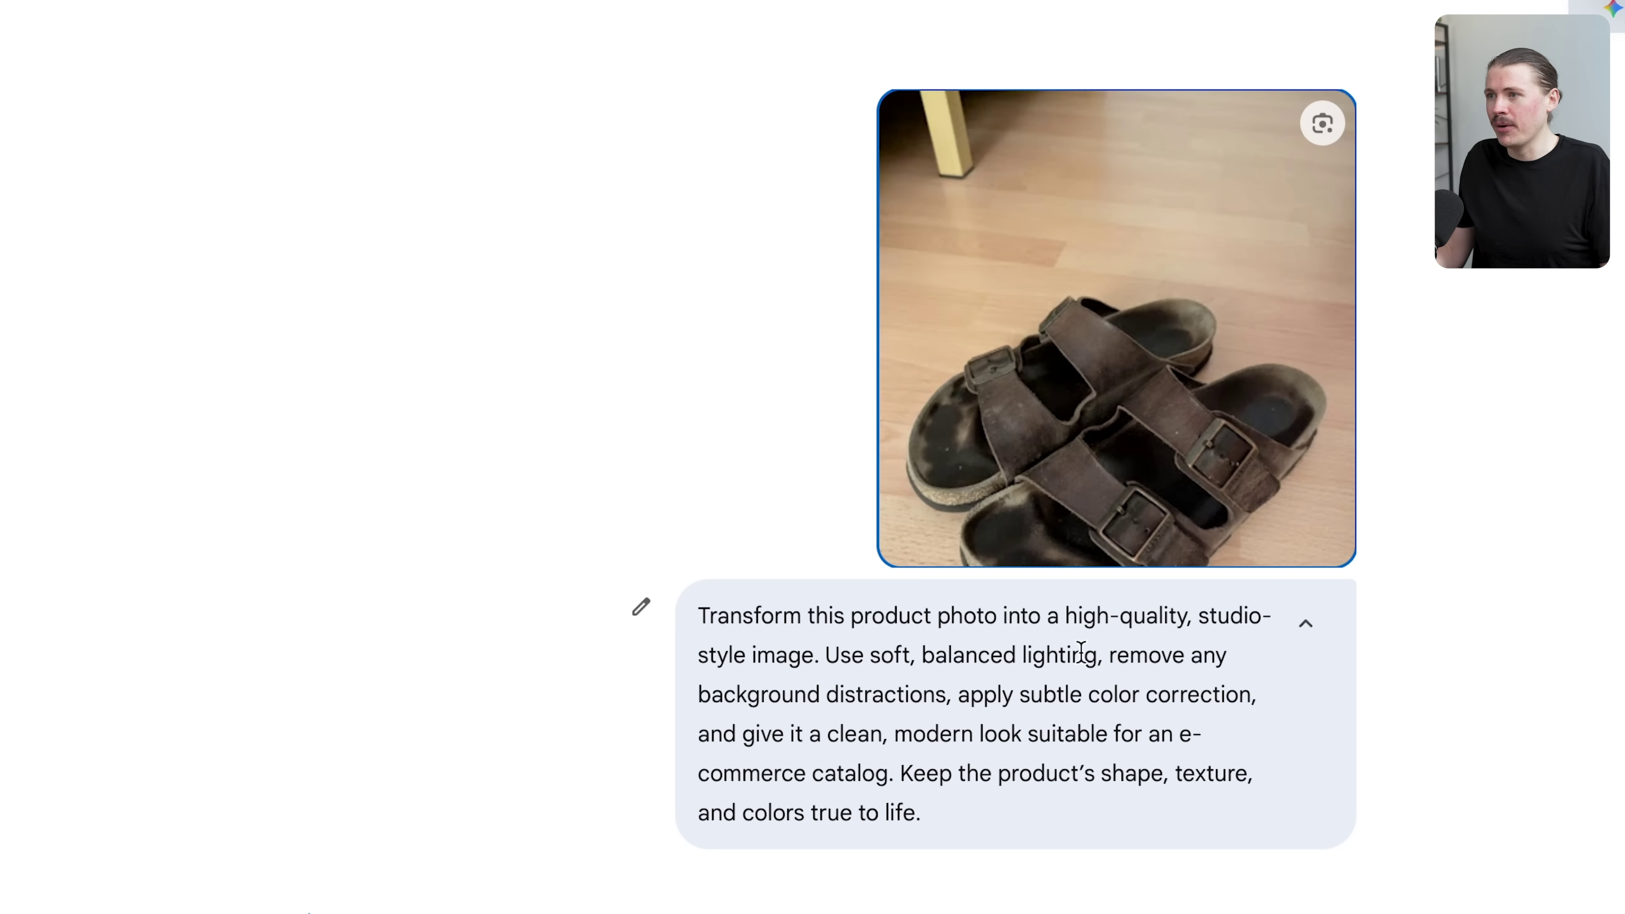
Highlight the sandals prompt text and scroll to the generated studio-style sandal image.
{"action": "left_click_drag", "start_coordinate": [730, 624], "coordinate": [1191, 624]}
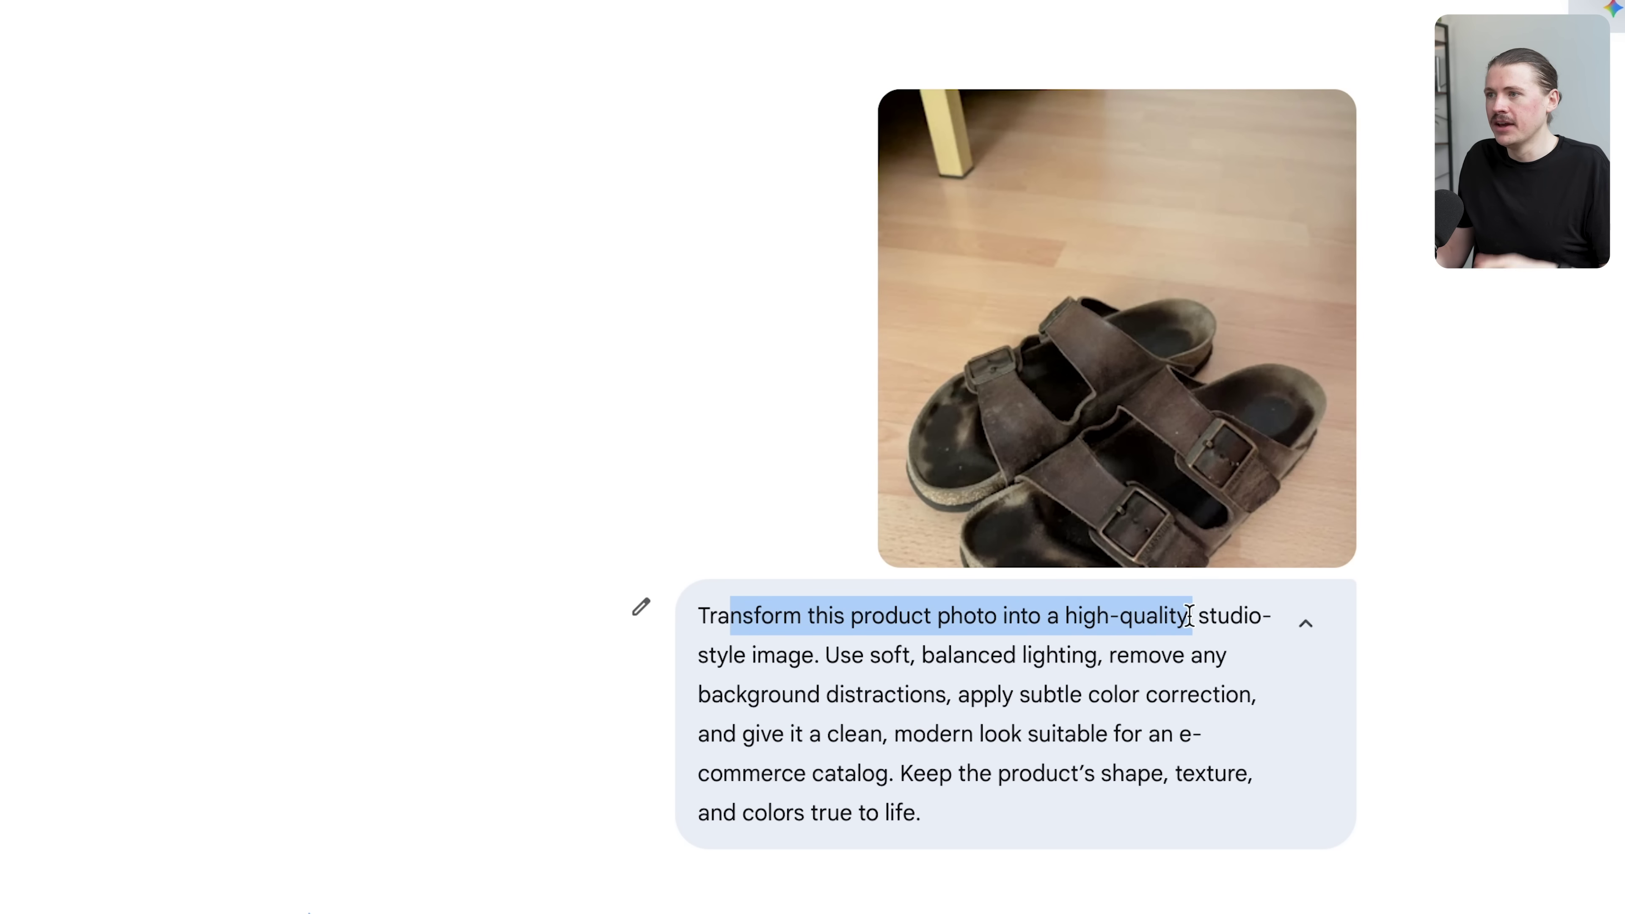
{"action": "scroll", "coordinate": [1171, 650], "scroll_direction": "down", "scroll_amount": 3}
{"action": "scroll", "coordinate": [1171, 650], "scroll_direction": "down", "scroll_amount": 5}
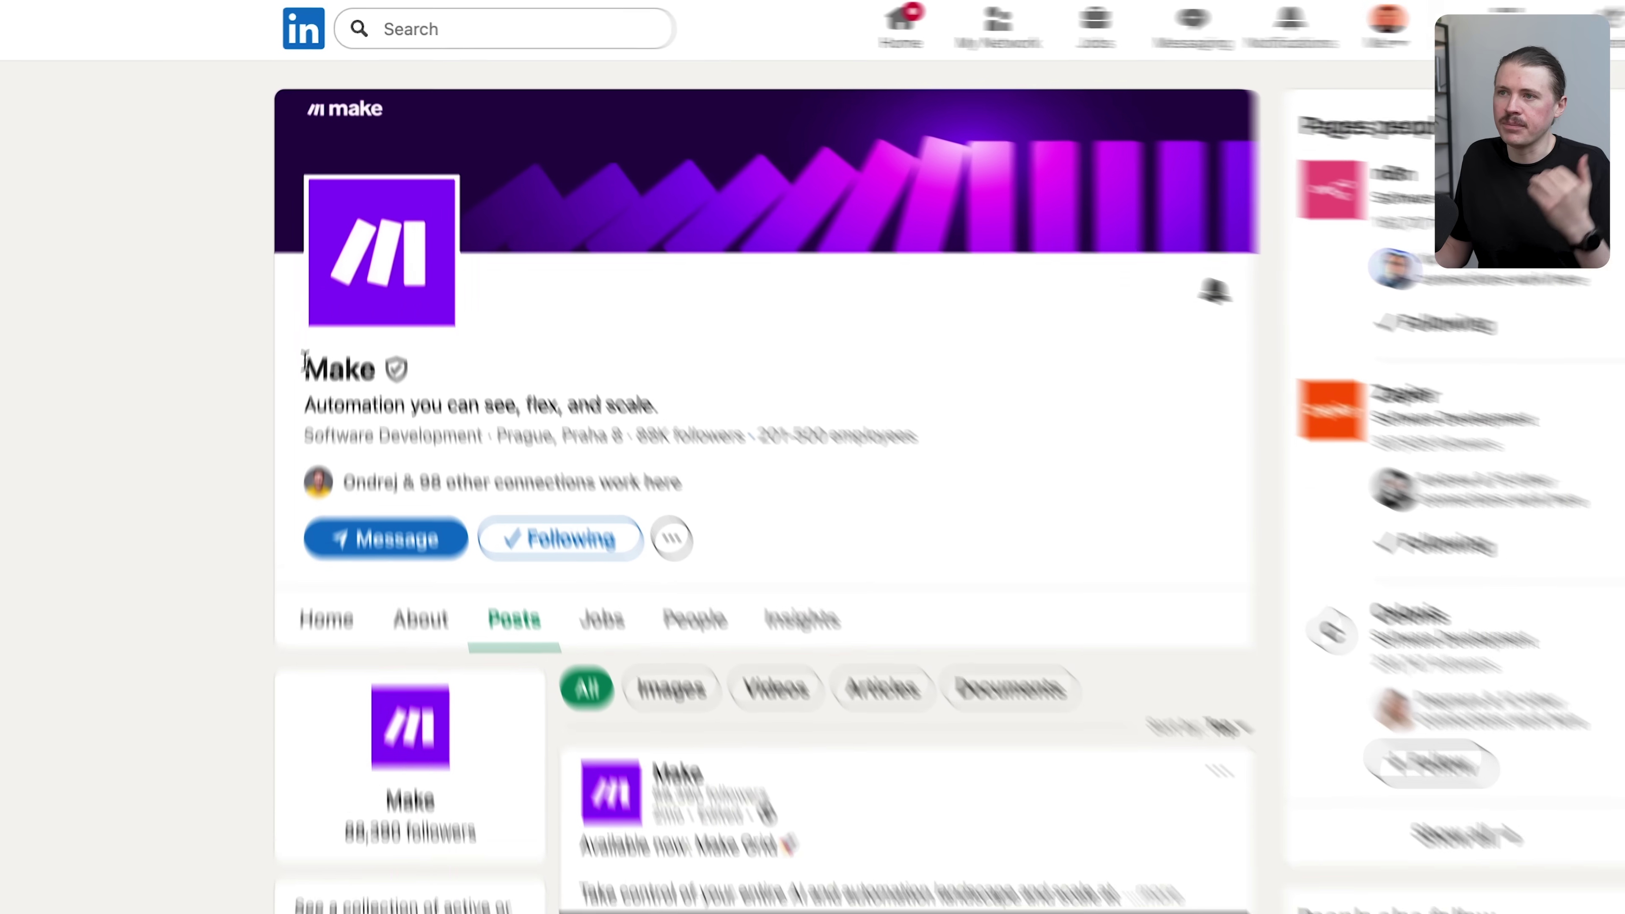
Highlight the Make company name and its Prague location, then clear the selection.
{"action": "left_click_drag", "start_coordinate": [314, 277], "coordinate": [392, 280]}
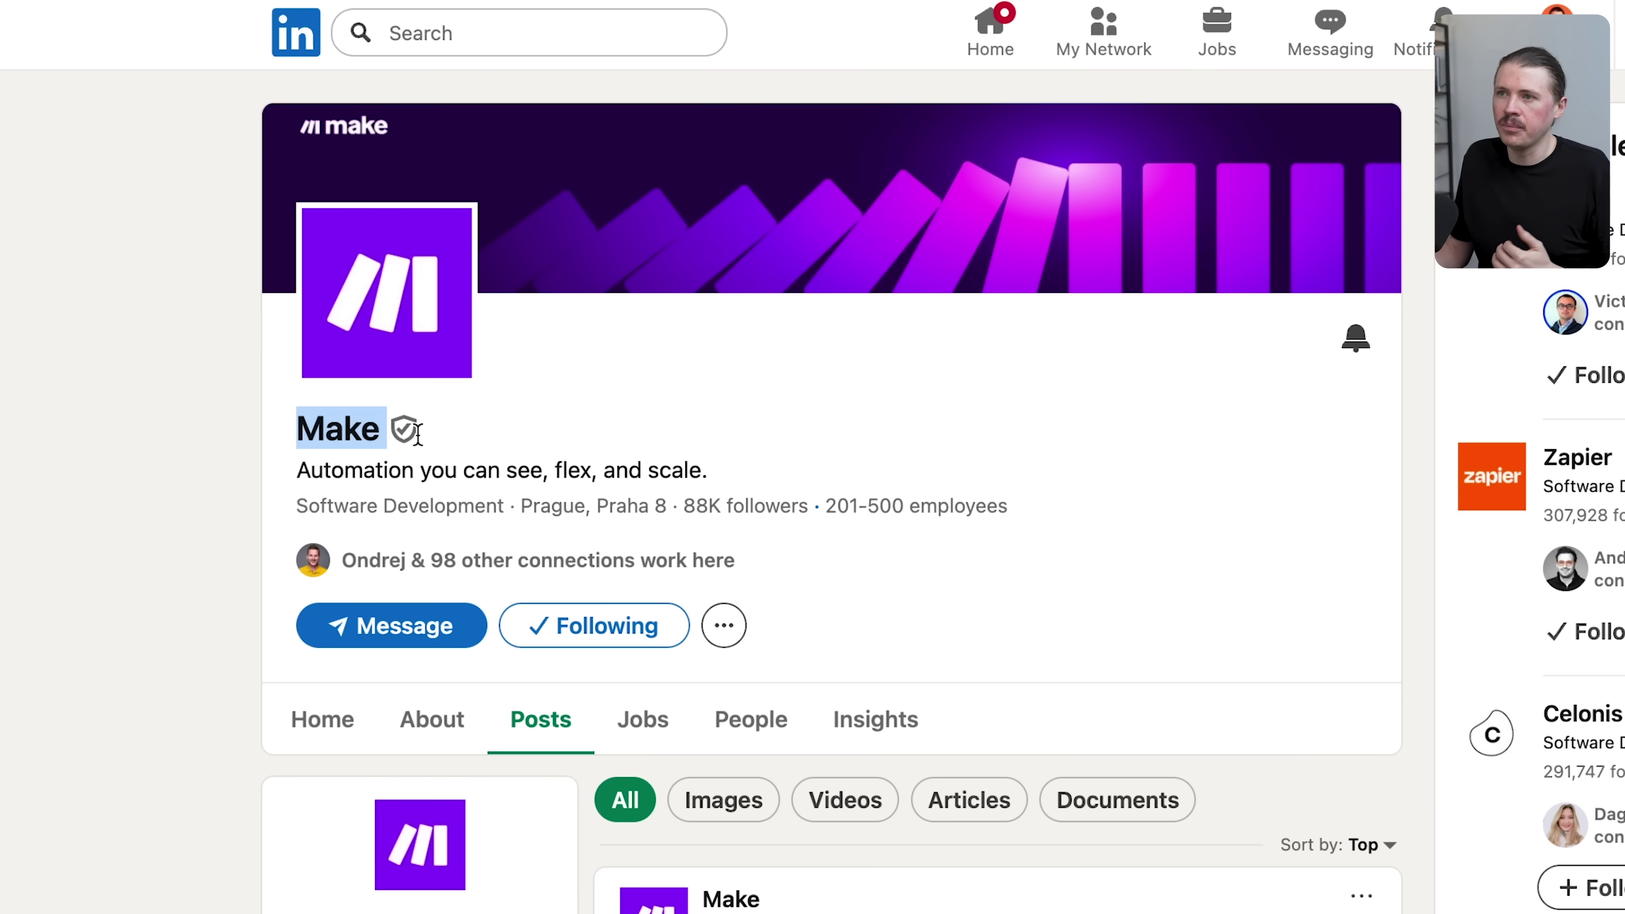
{"action": "left_click_drag", "start_coordinate": [534, 506], "coordinate": [683, 512]}
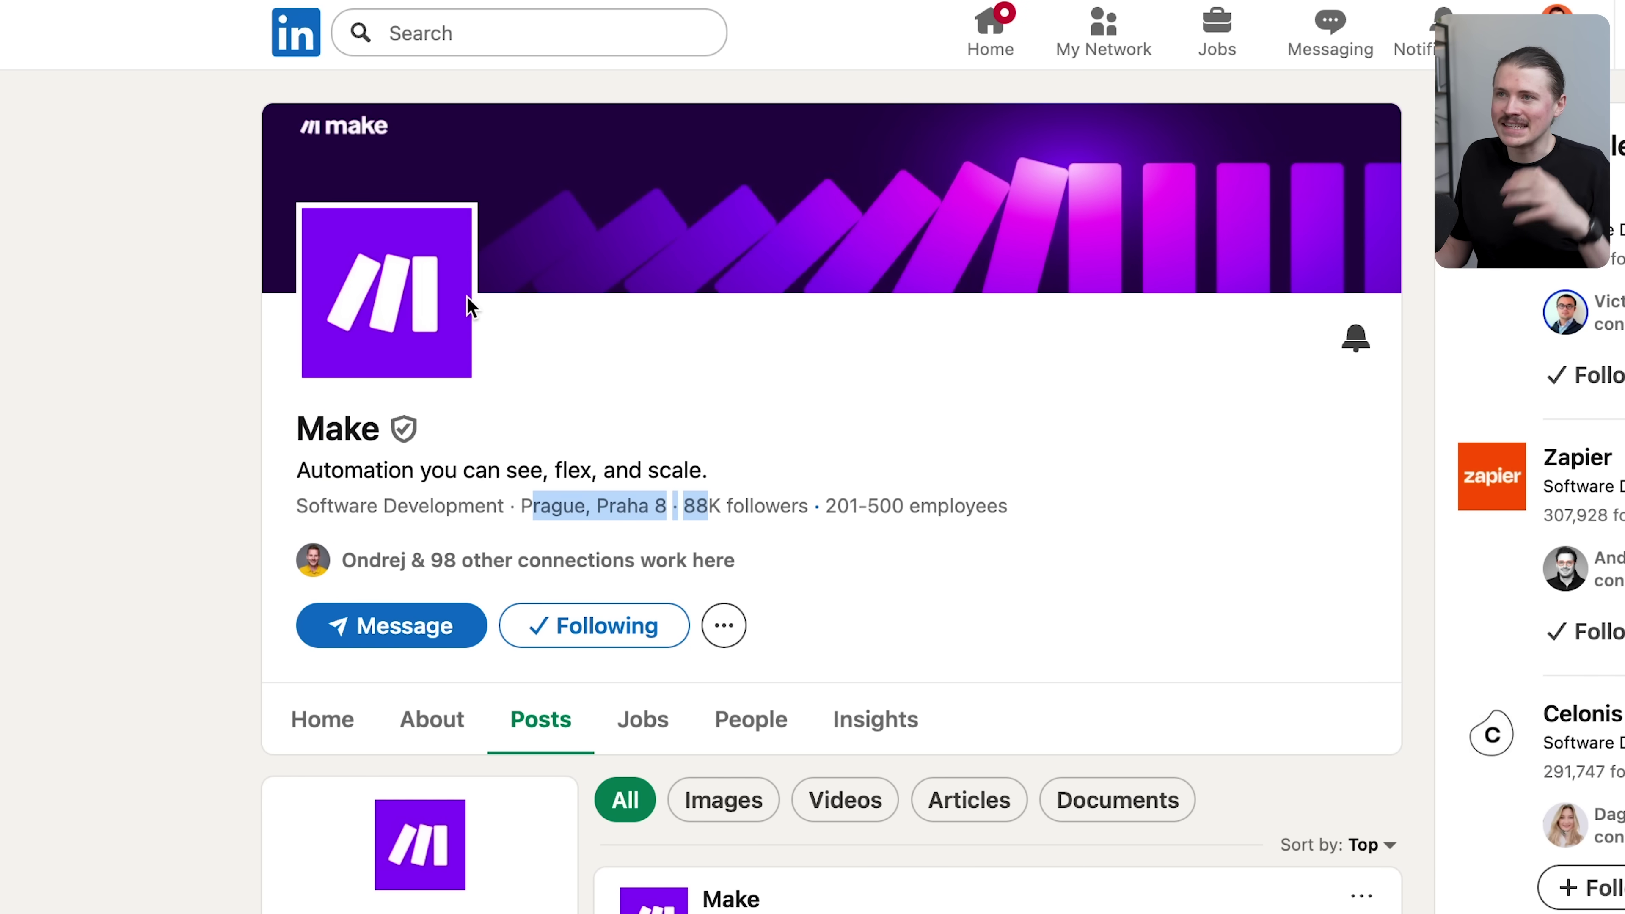
{"action": "left_click", "coordinate": [621, 398]}
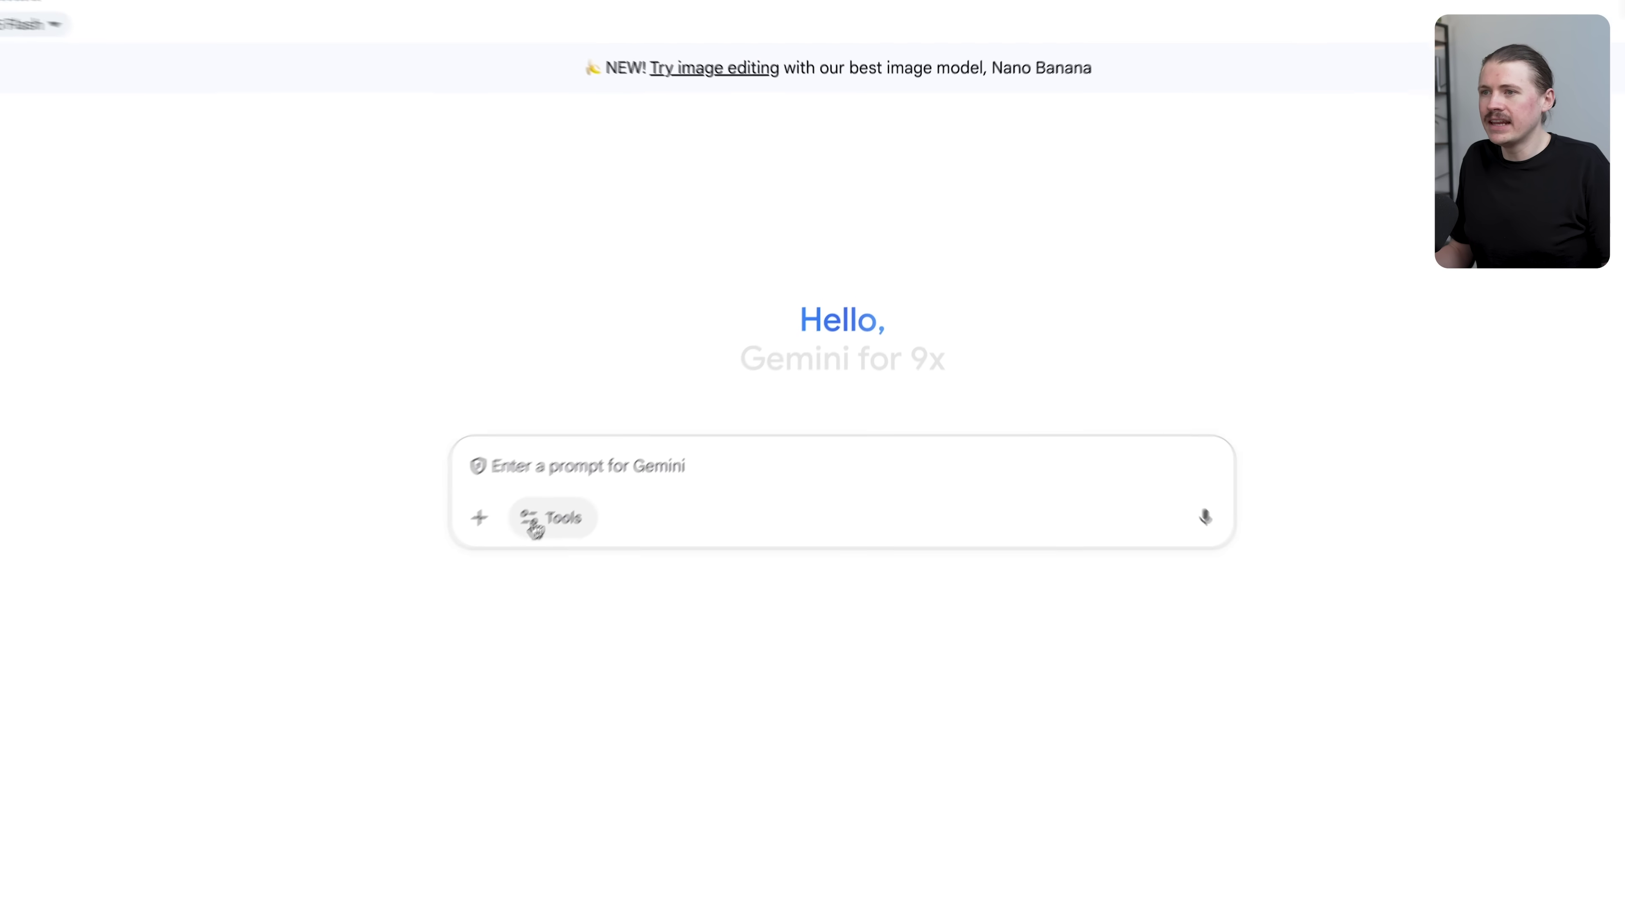
Ask image mode to 'Make the entire coffee cup purple' and enlarge the edited desk photo.
{"action": "left_click", "coordinate": [494, 566]}
{"action": "left_click", "coordinate": [606, 719]}
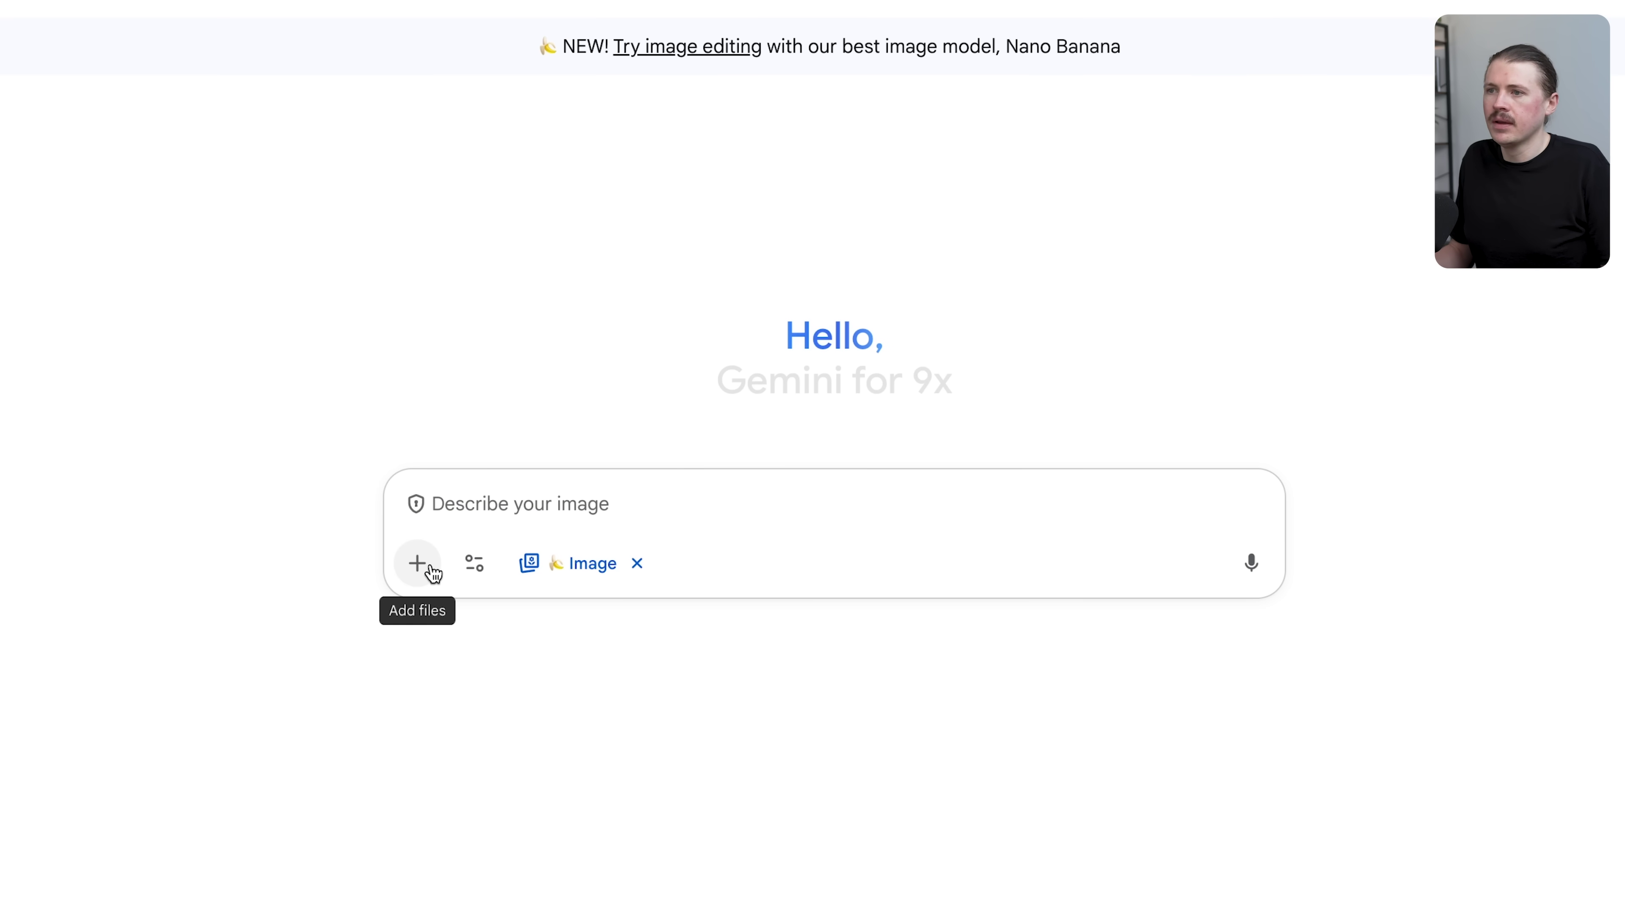
{"action": "left_click", "coordinate": [430, 570]}
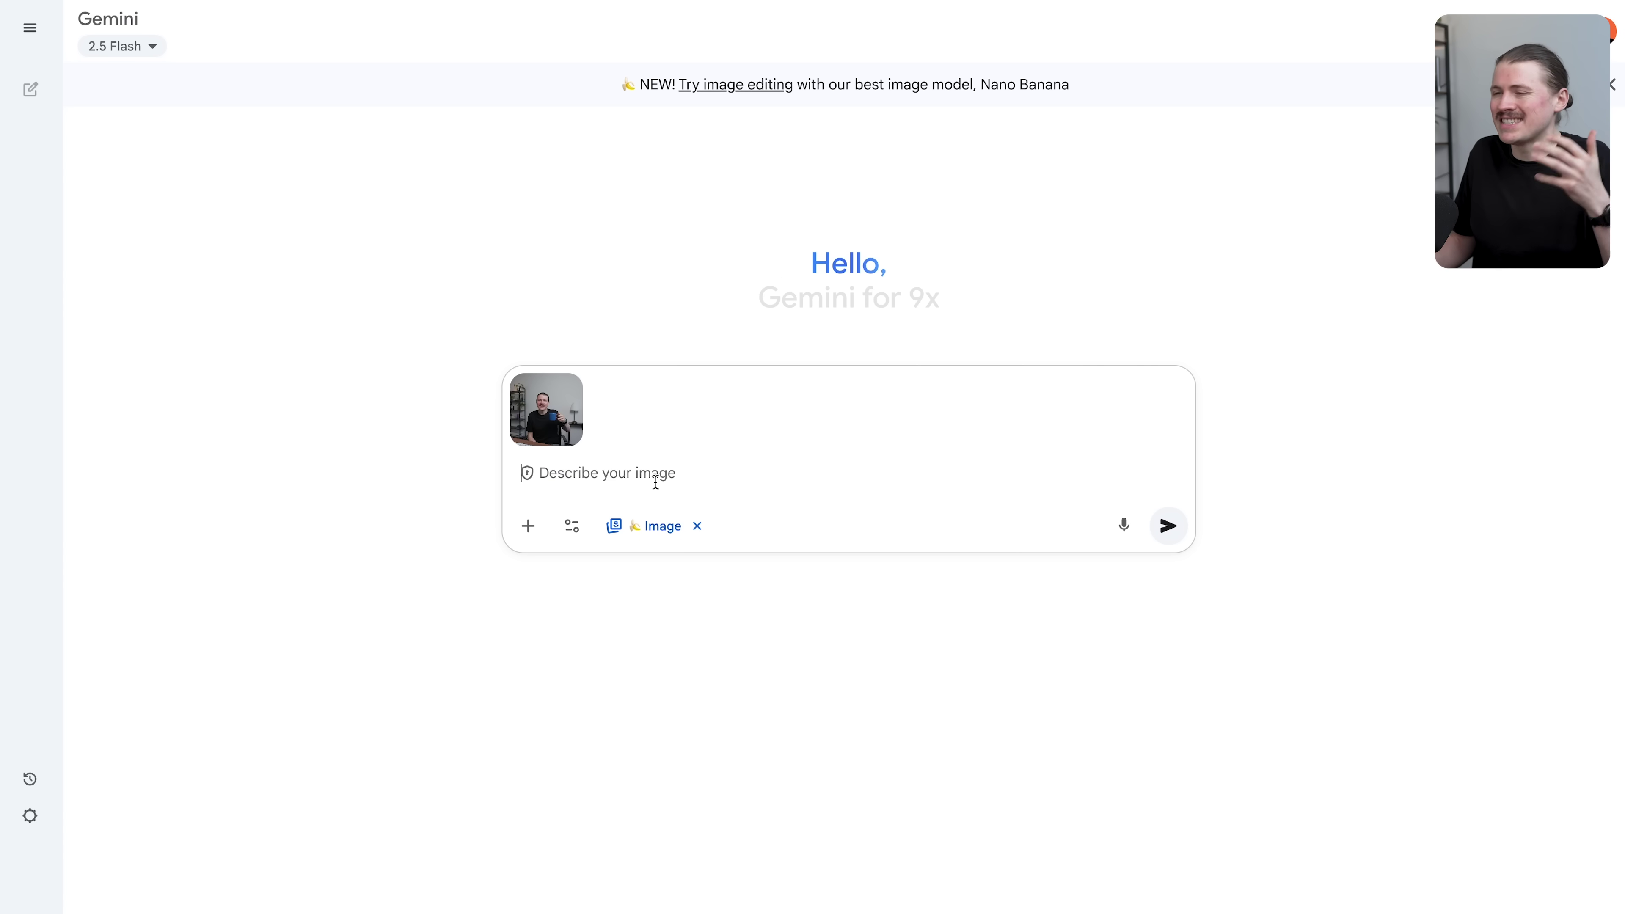
{"action": "left_click", "coordinate": [656, 480]}
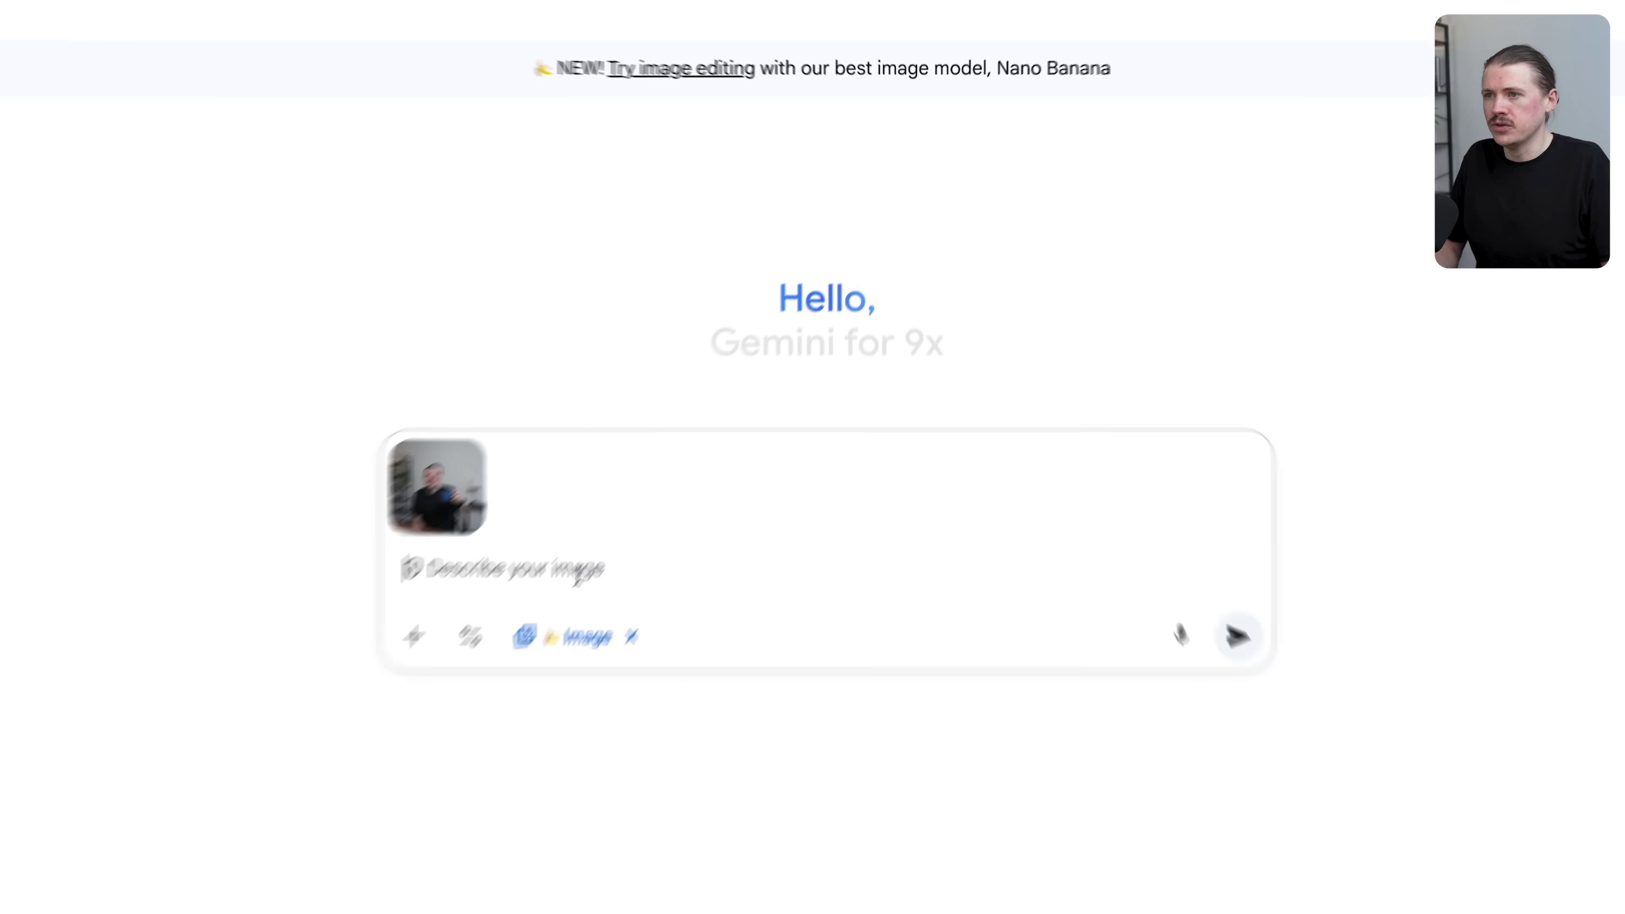
{"action": "type", "text": "Make"}
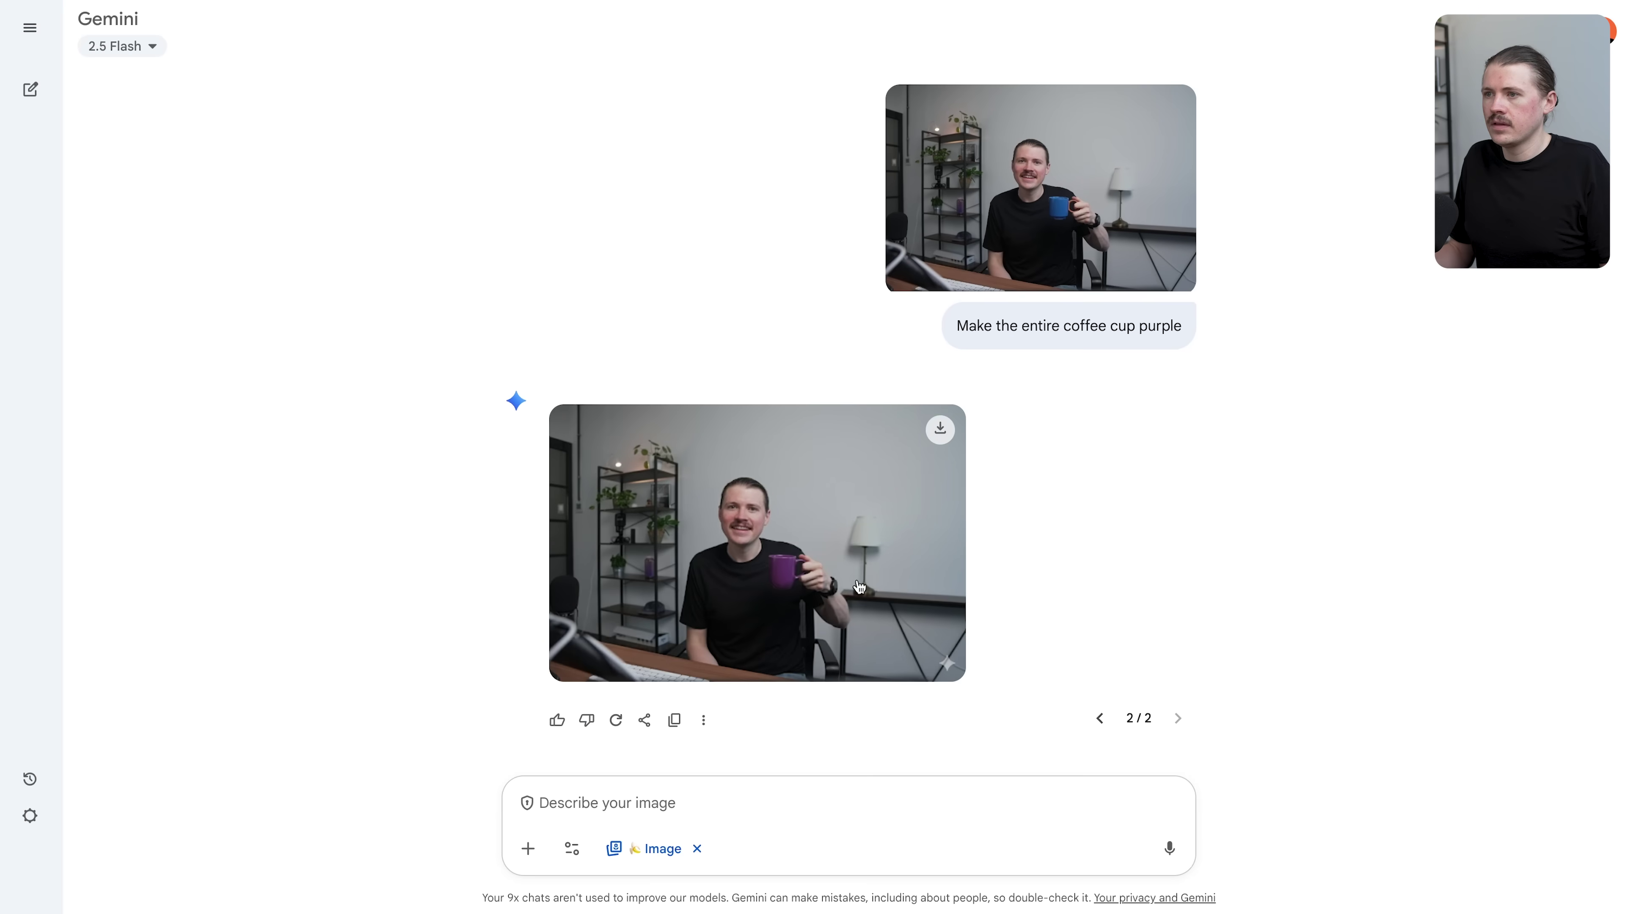
{"action": "left_click", "coordinate": [827, 581]}
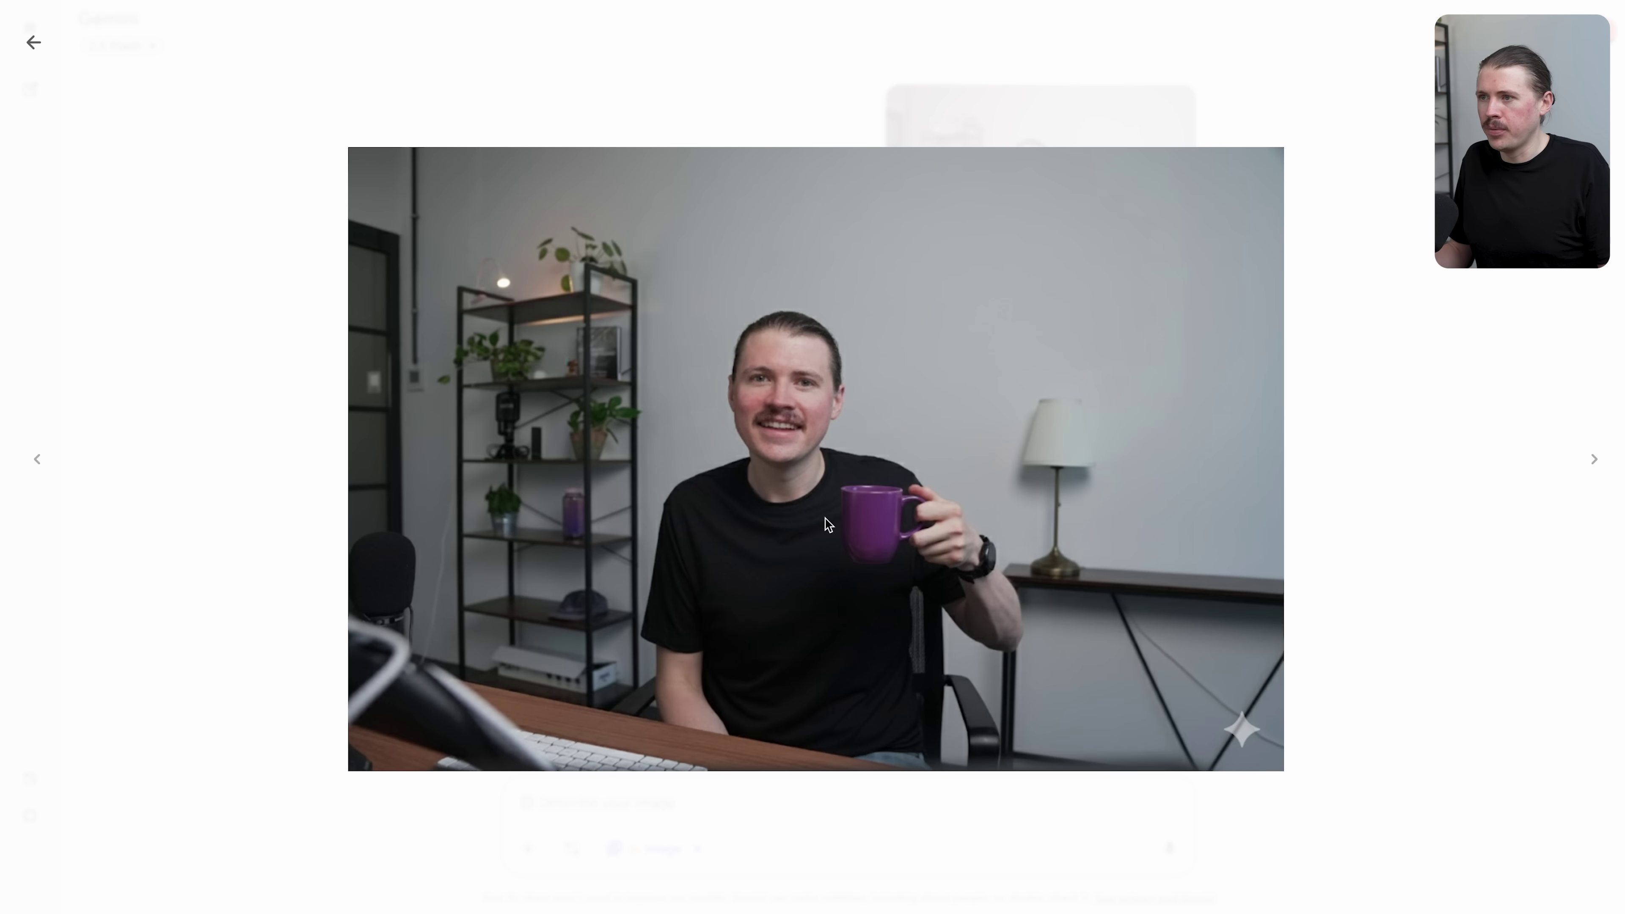
{"action": "key", "text": "Escape"}
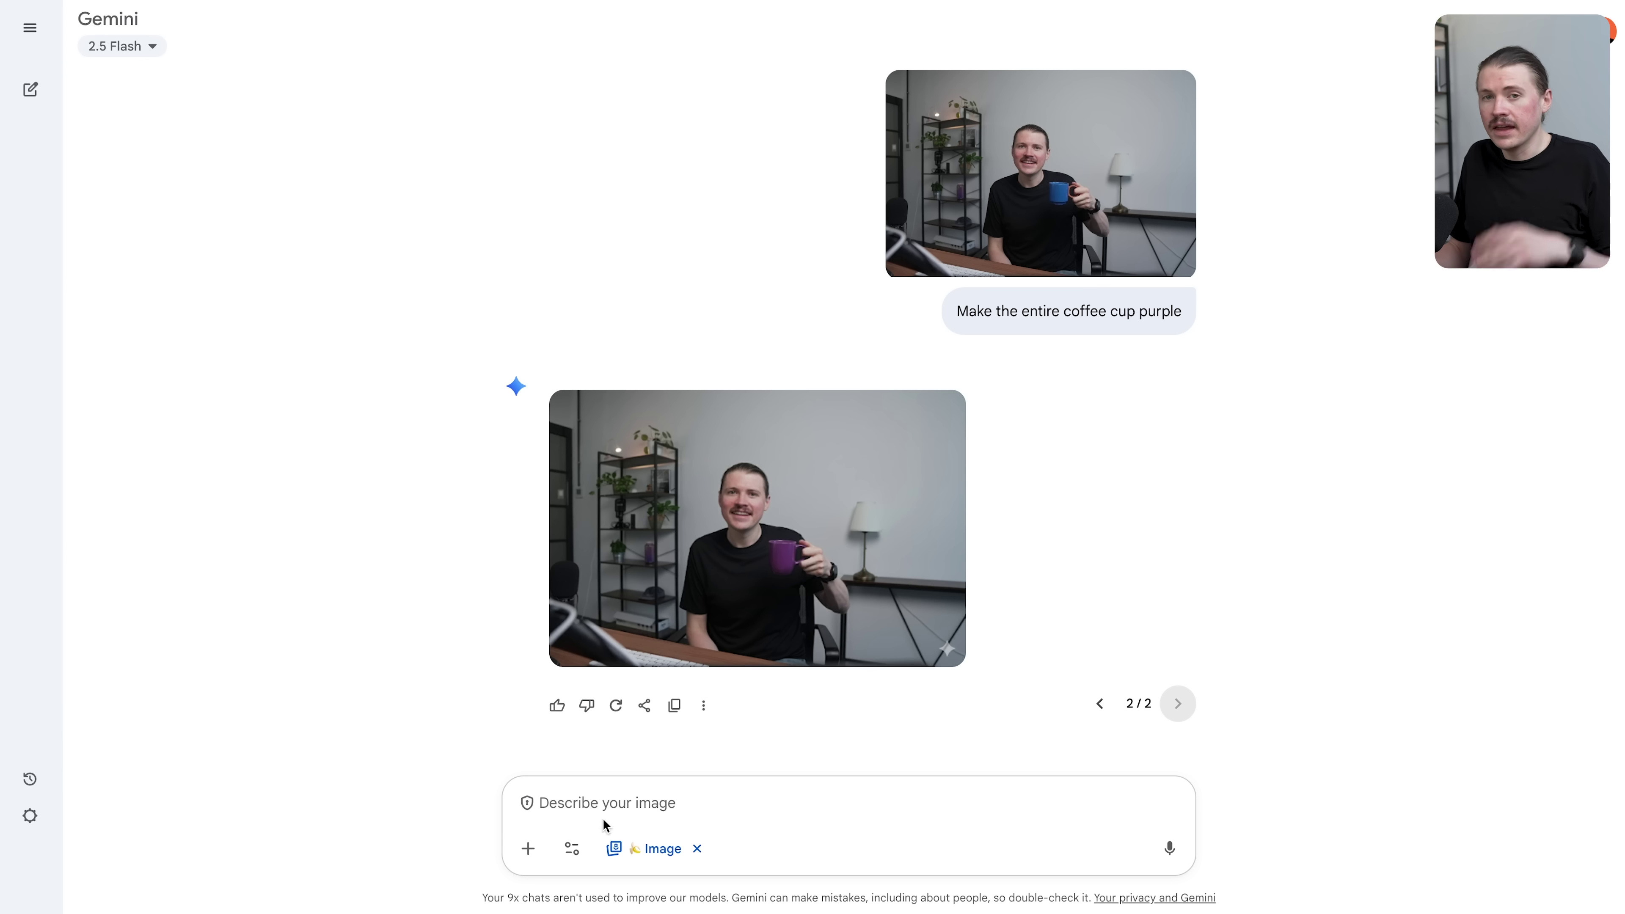
Attach the make logo image Frame 237745.png to the next prompt.
{"action": "left_click", "coordinate": [529, 851]}
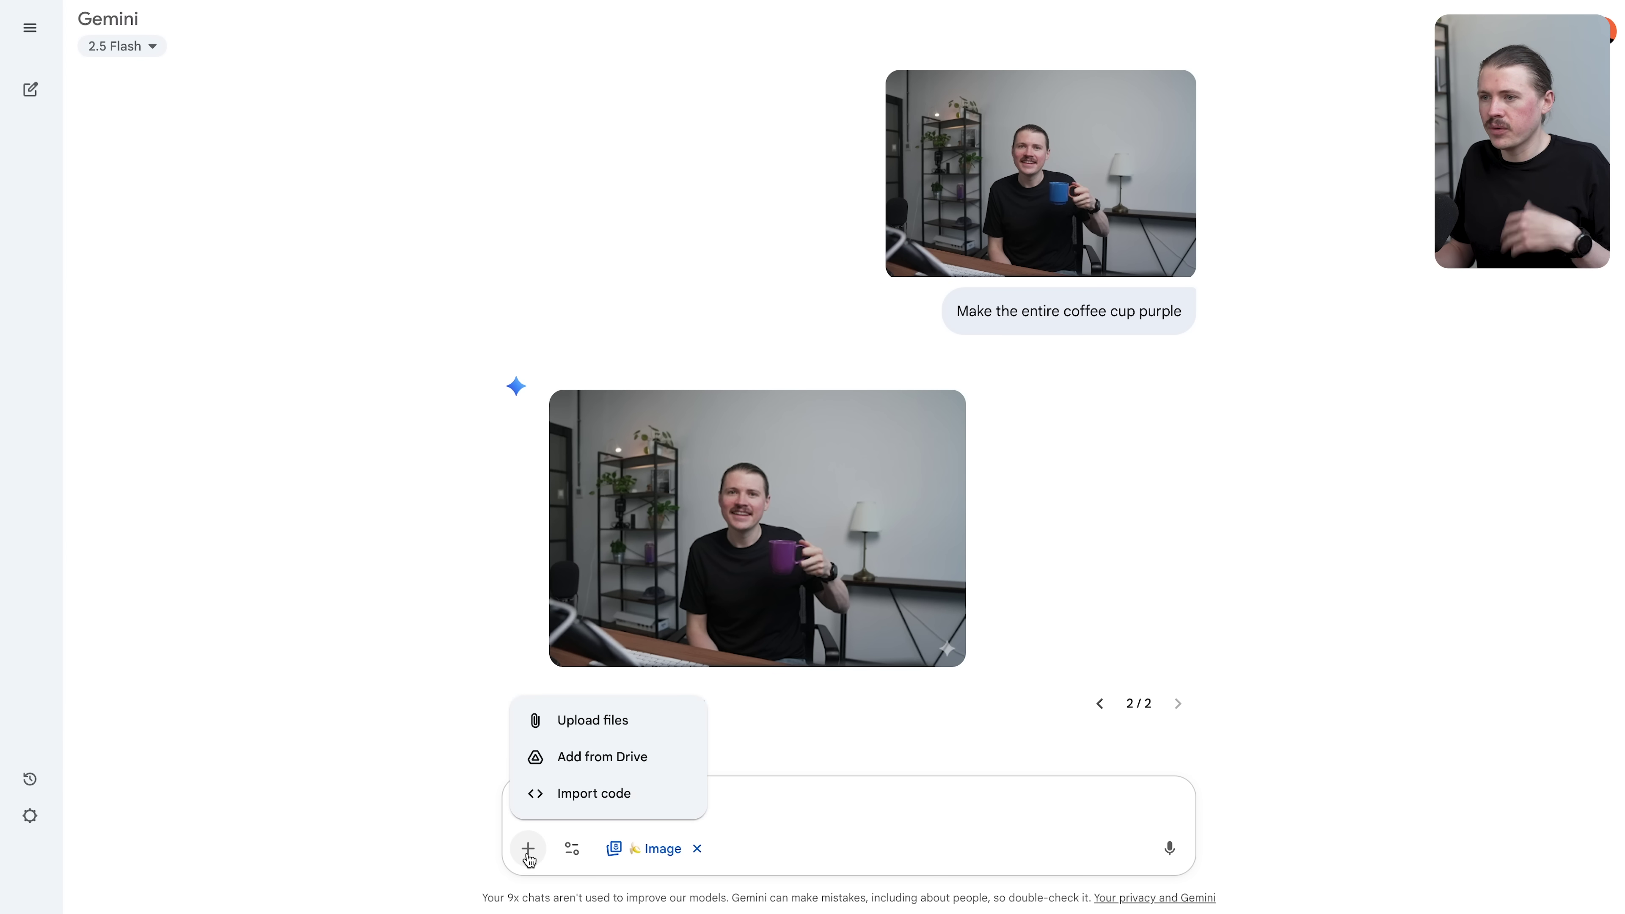
{"action": "left_click", "coordinate": [574, 723]}
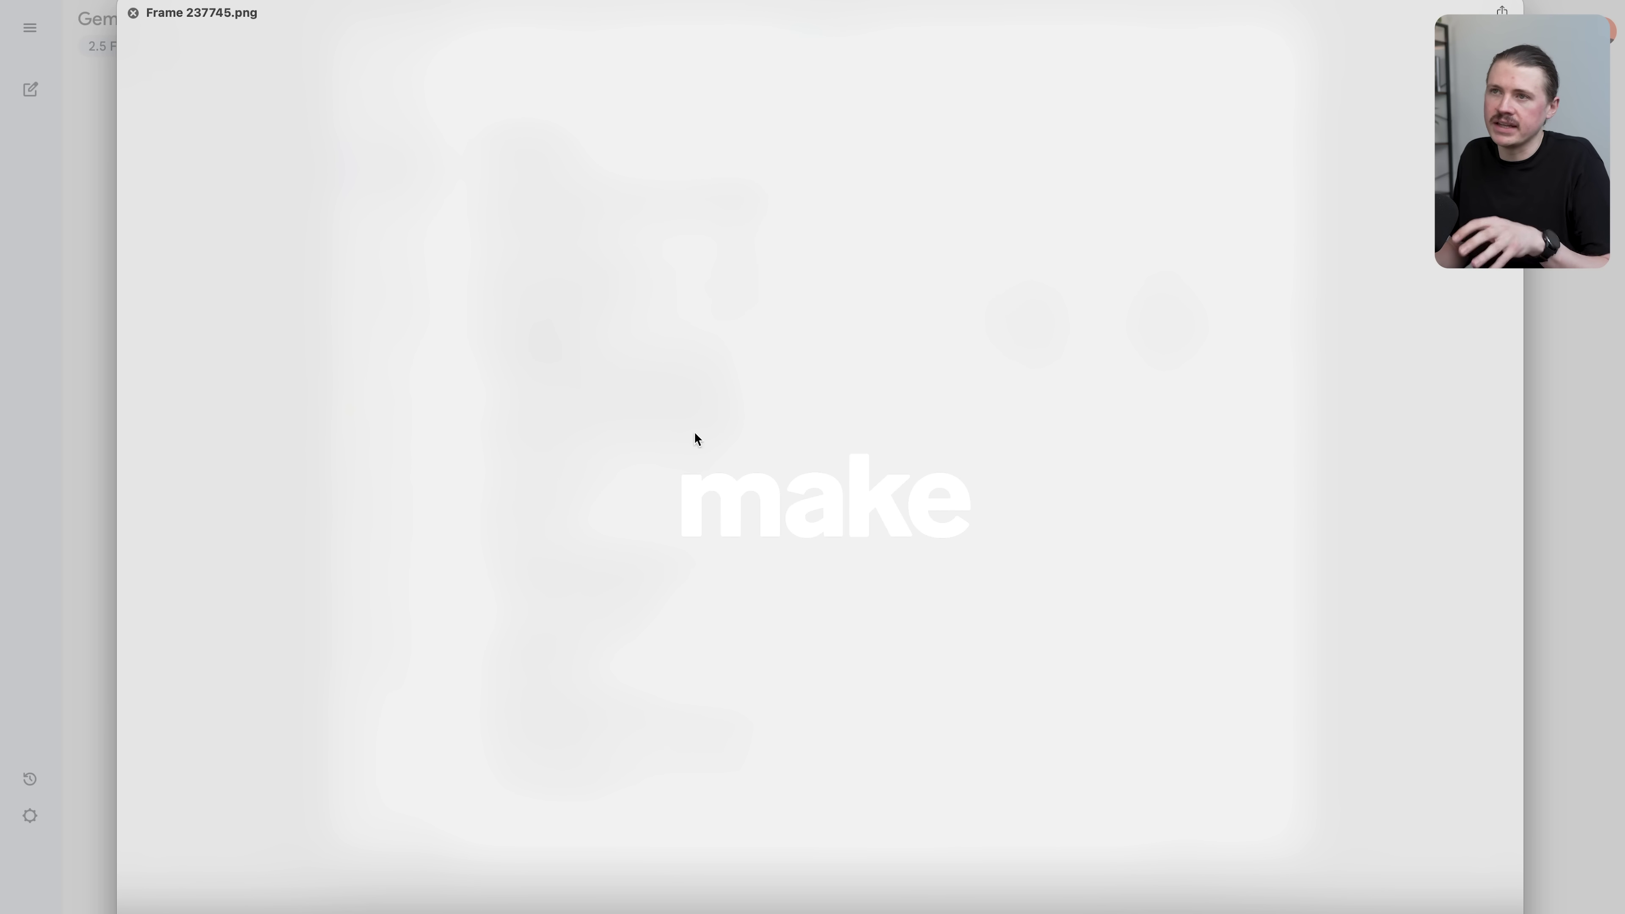
{"action": "key", "text": "Escape"}
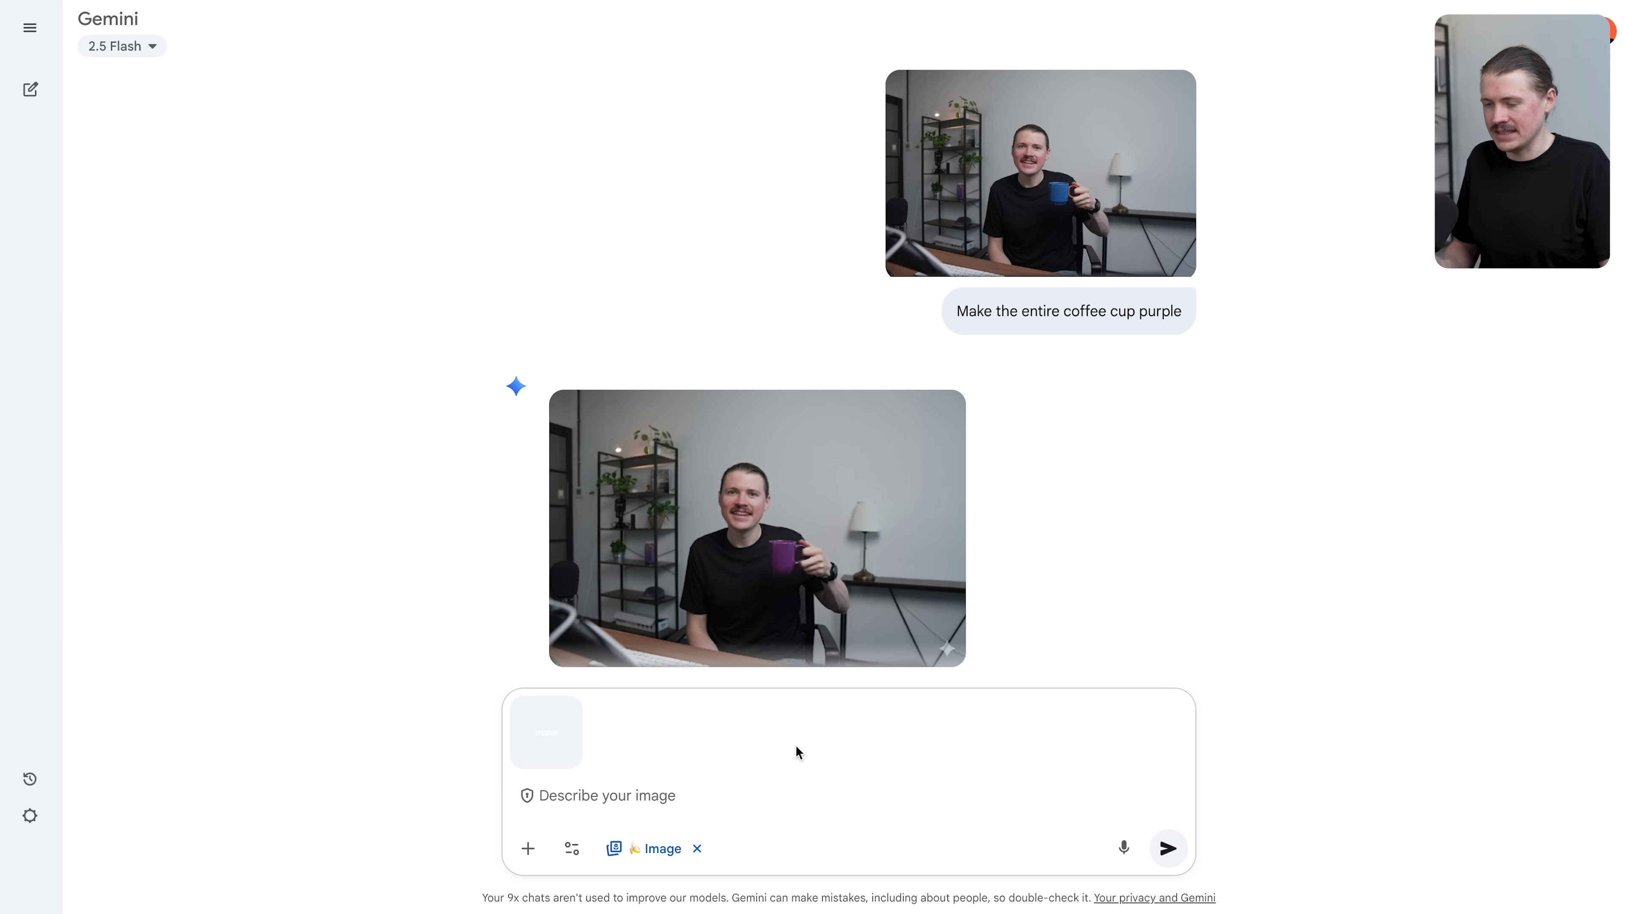
Send 'Add the make logo to the coffee cup' and view the logo-mug result enlarged.
{"action": "type", "text": "Add the make logo to the coffe"}
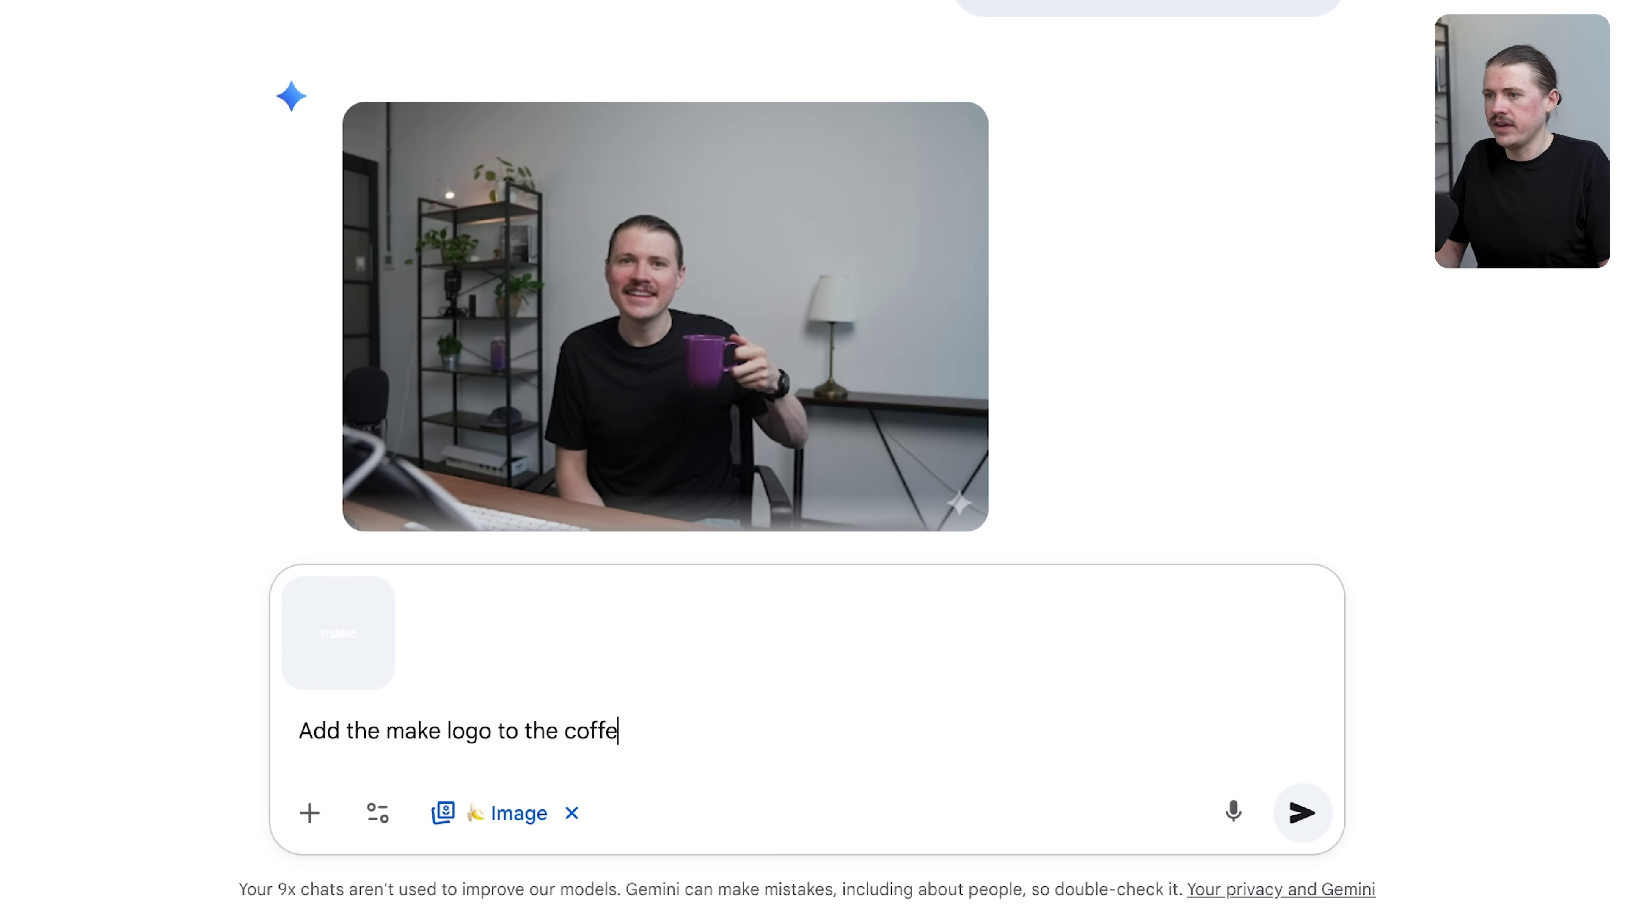
{"action": "key", "text": "Return"}
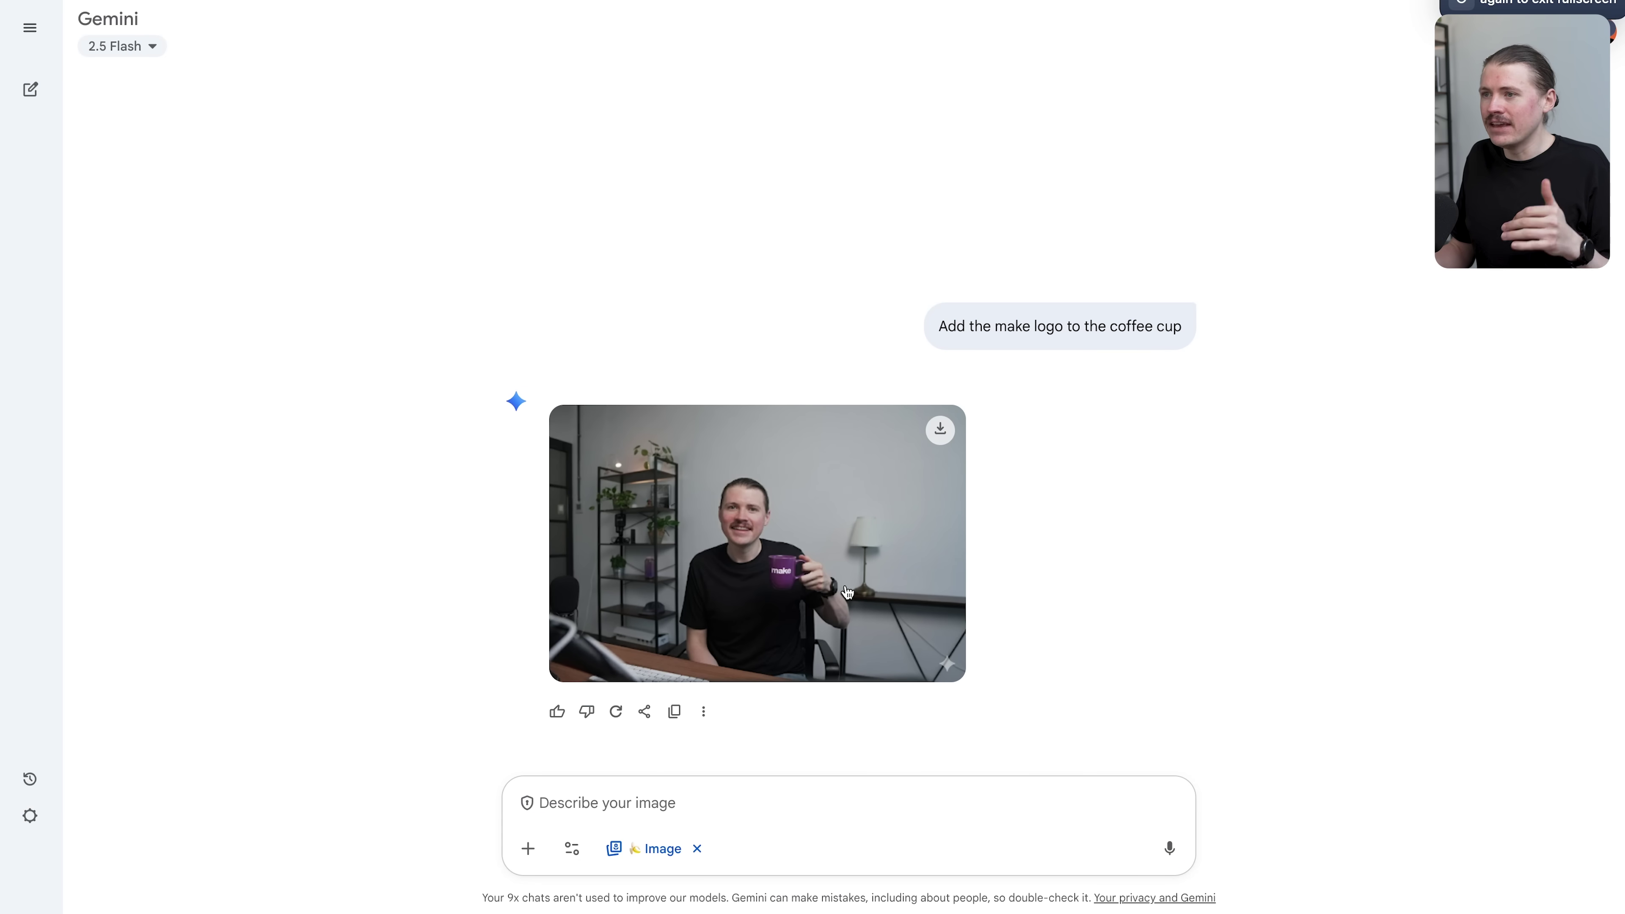
{"action": "left_click", "coordinate": [948, 525]}
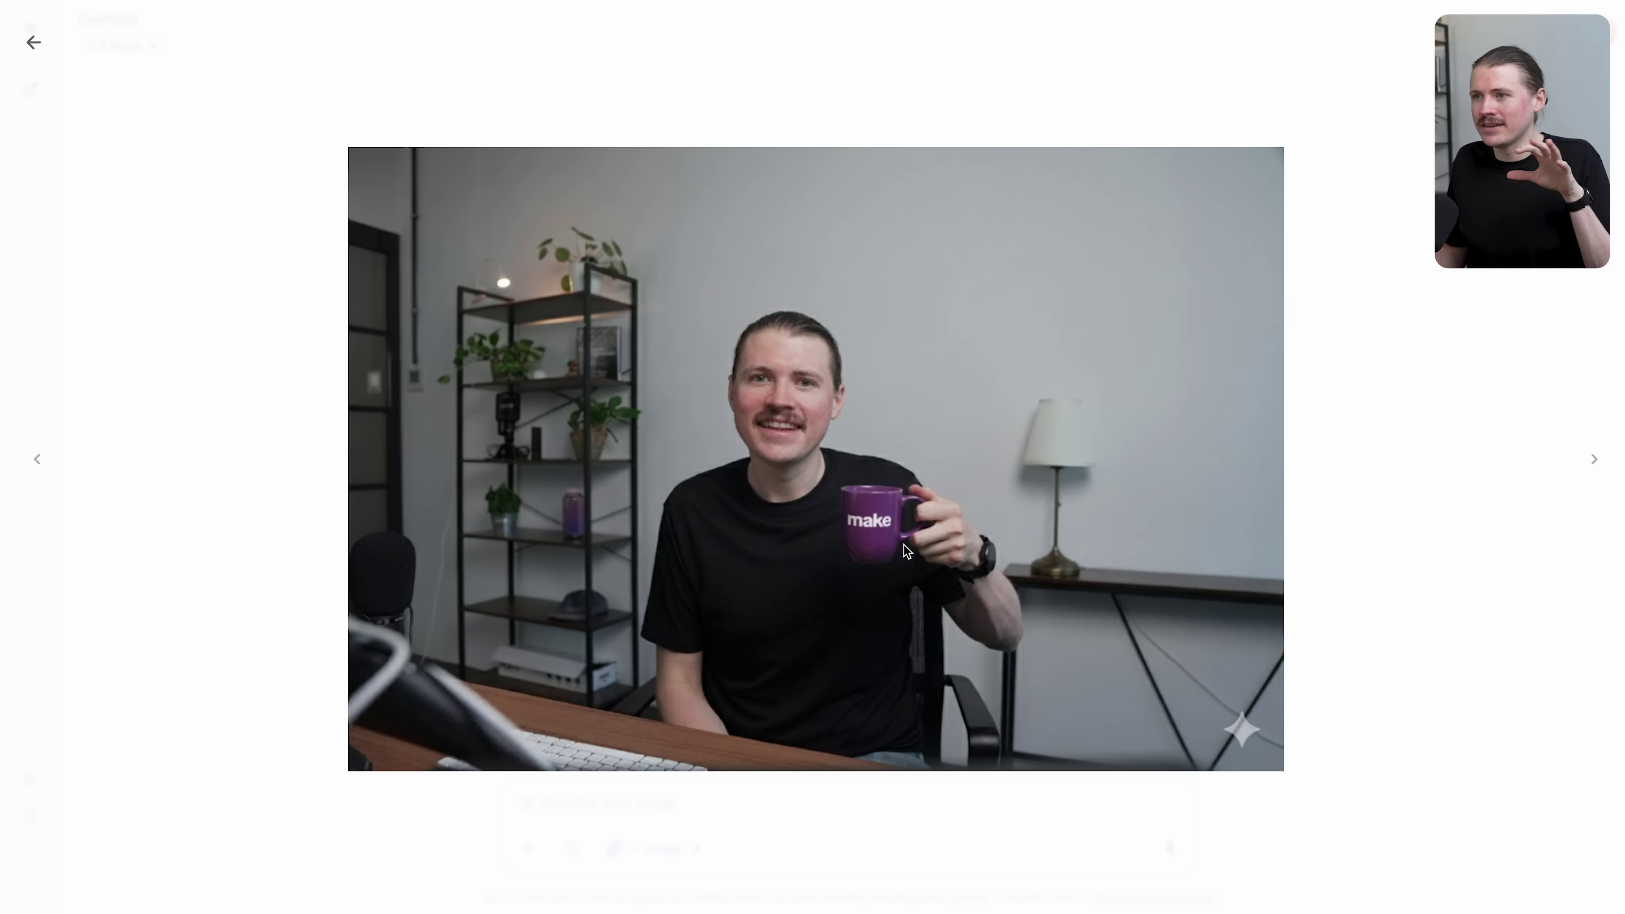
{"action": "key", "text": "Escape"}
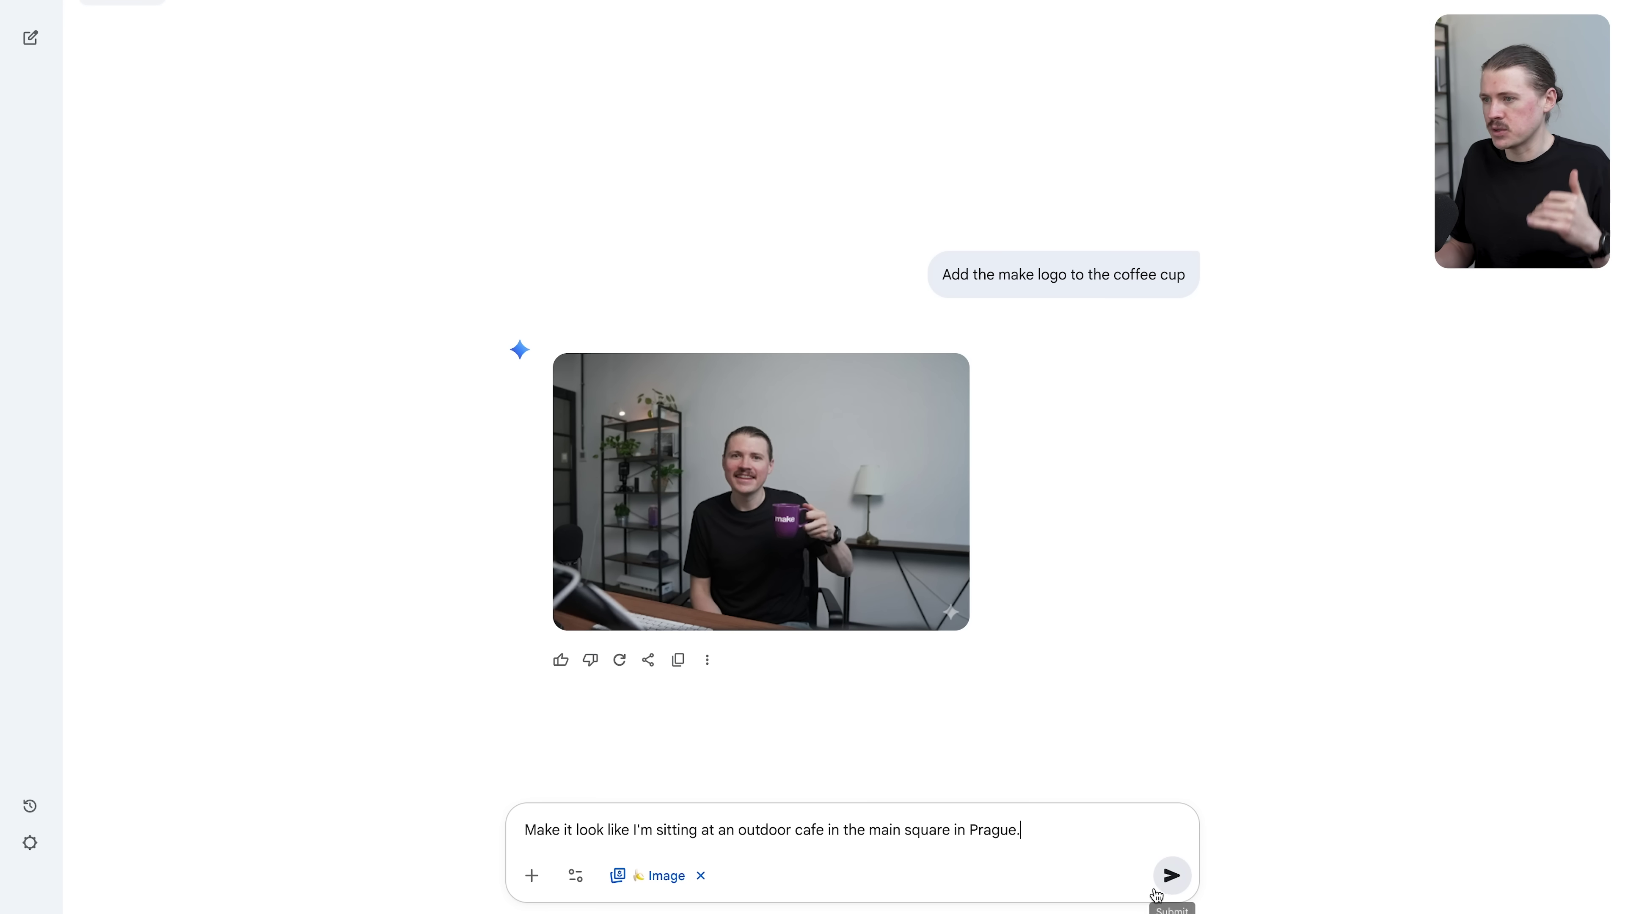
Send the request to place the man at an outdoor cafe in Prague's main square.
{"action": "left_click", "coordinate": [1171, 875]}
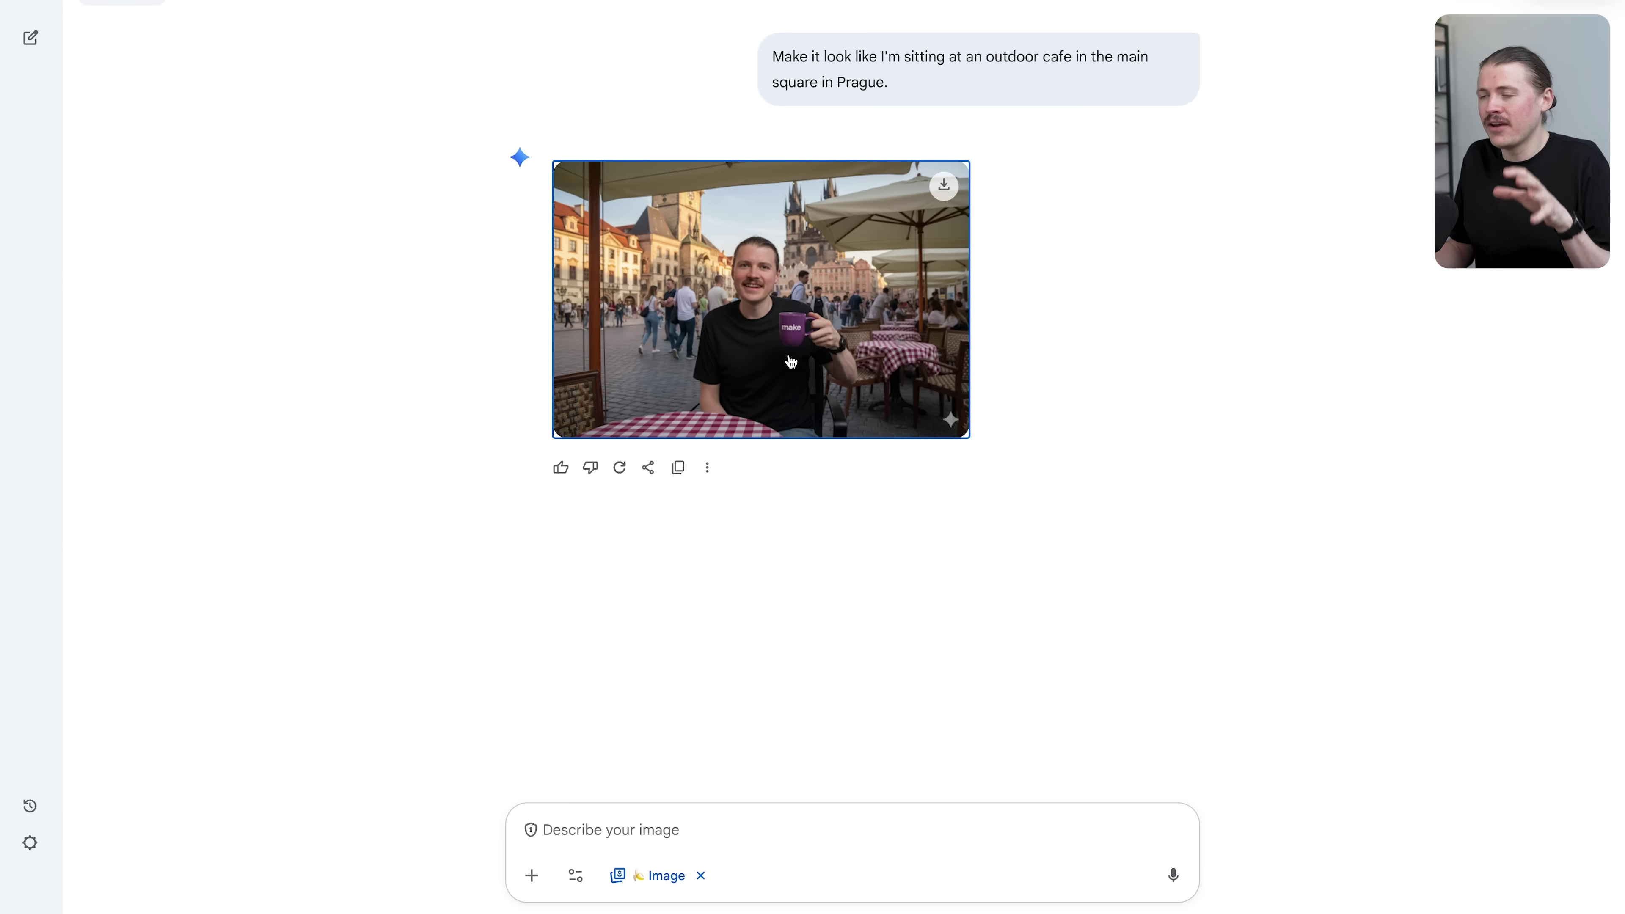
{"action": "scroll", "coordinate": [1273, 348], "scroll_direction": "up", "scroll_amount": 10}
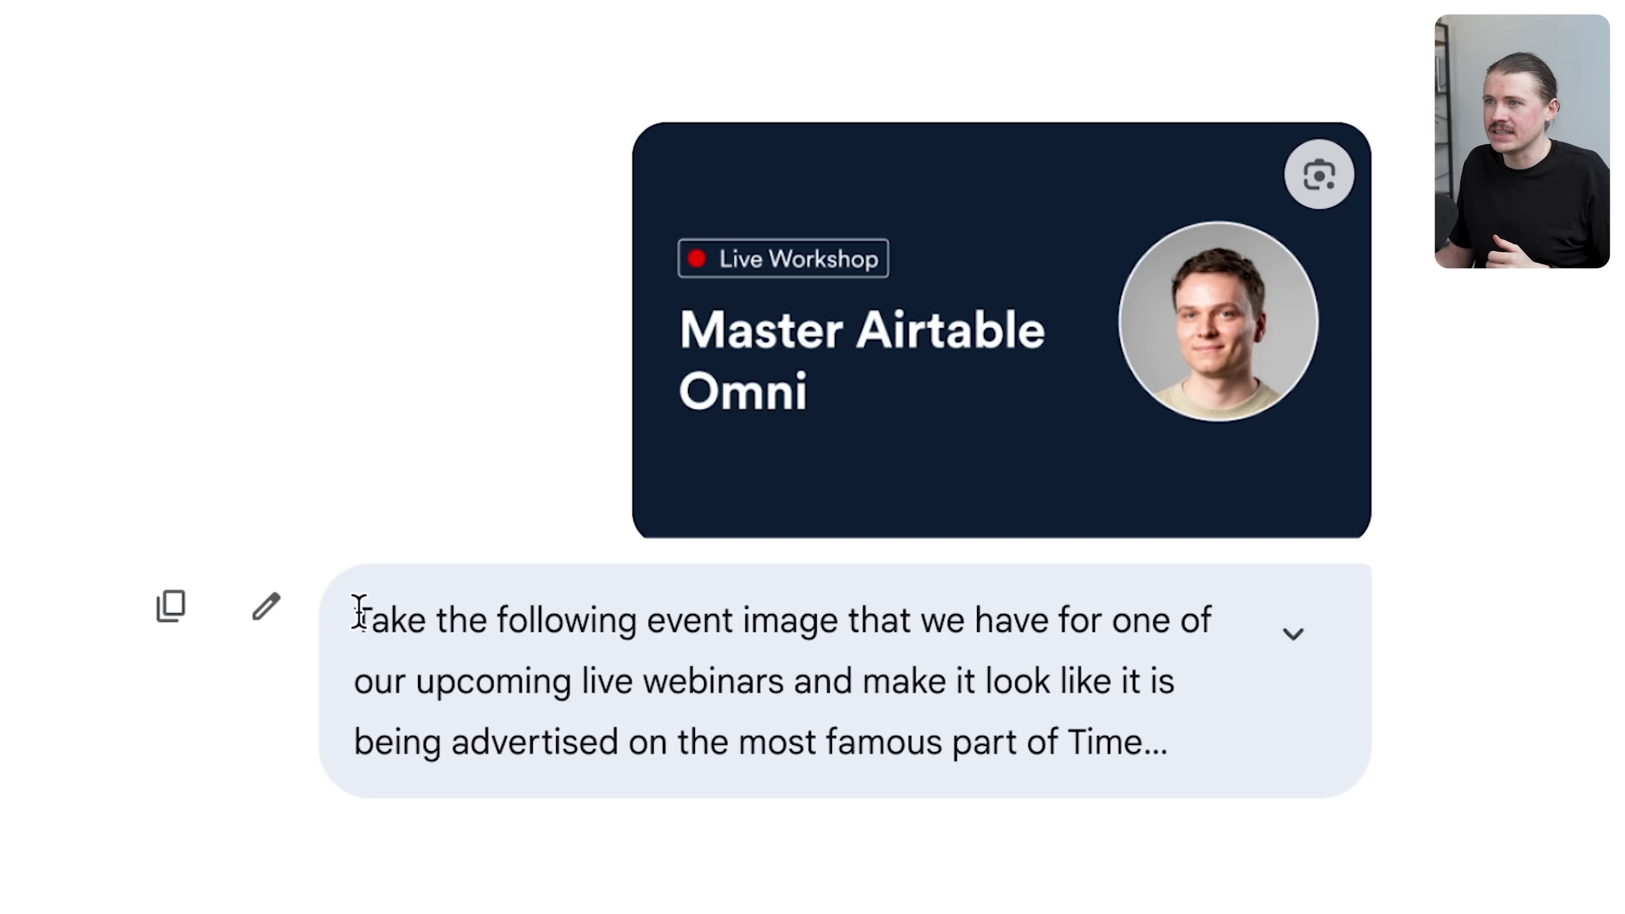
Review the Times Square webinar prompt, expanding it to show the full text.
{"action": "left_click_drag", "start_coordinate": [357, 613], "coordinate": [1120, 679]}
{"action": "left_click", "coordinate": [1293, 635]}
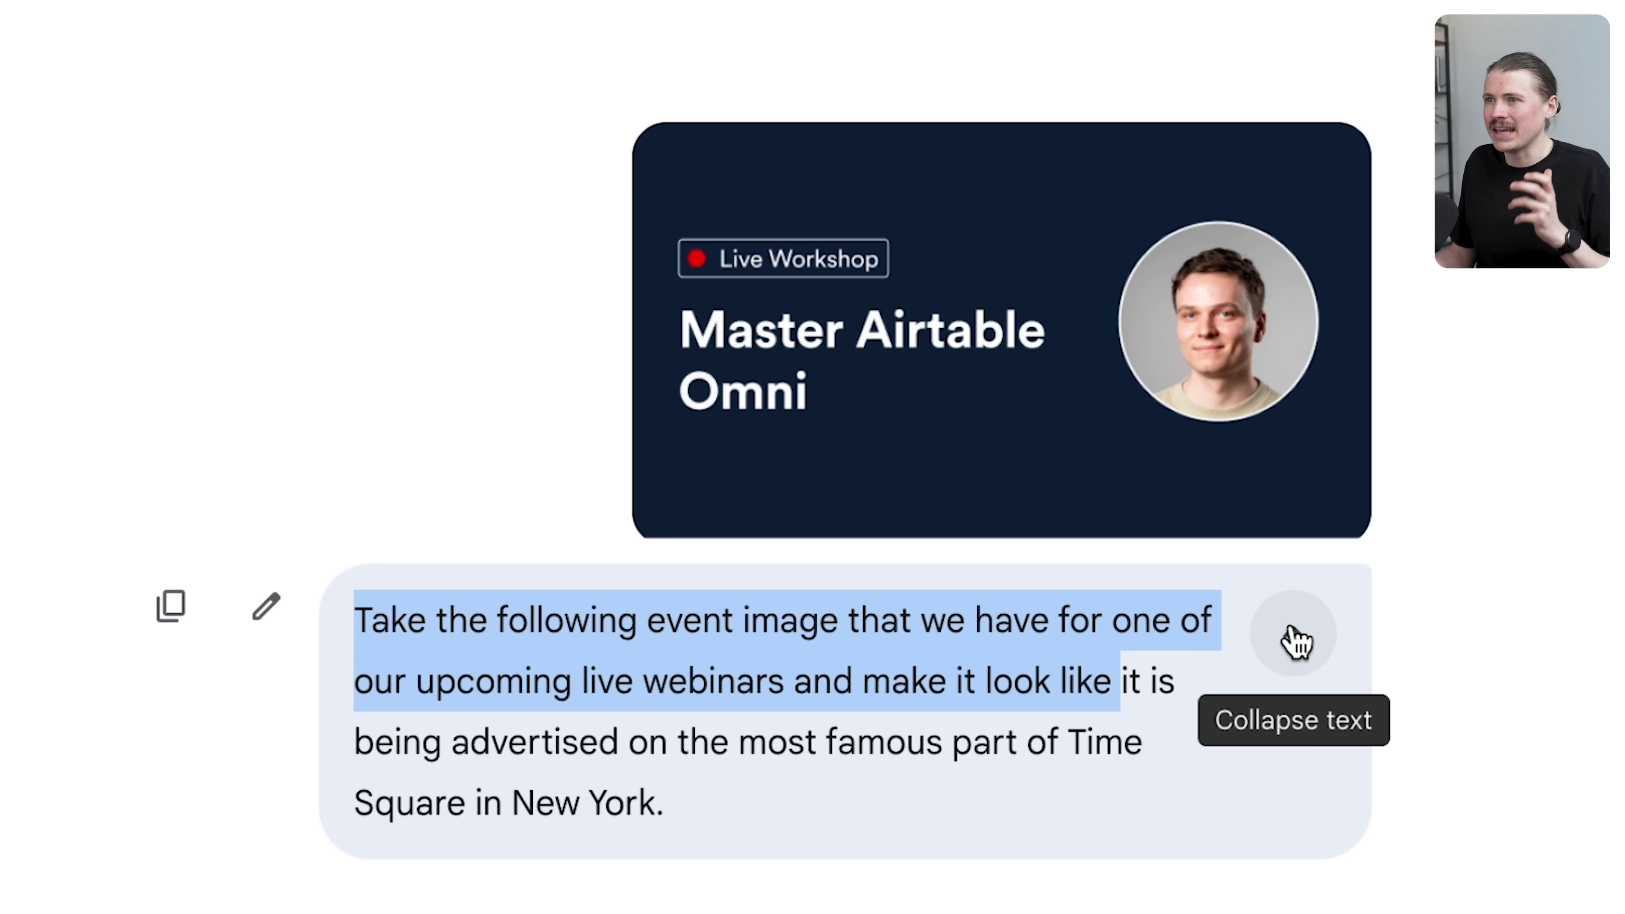
{"action": "left_click", "coordinate": [867, 778]}
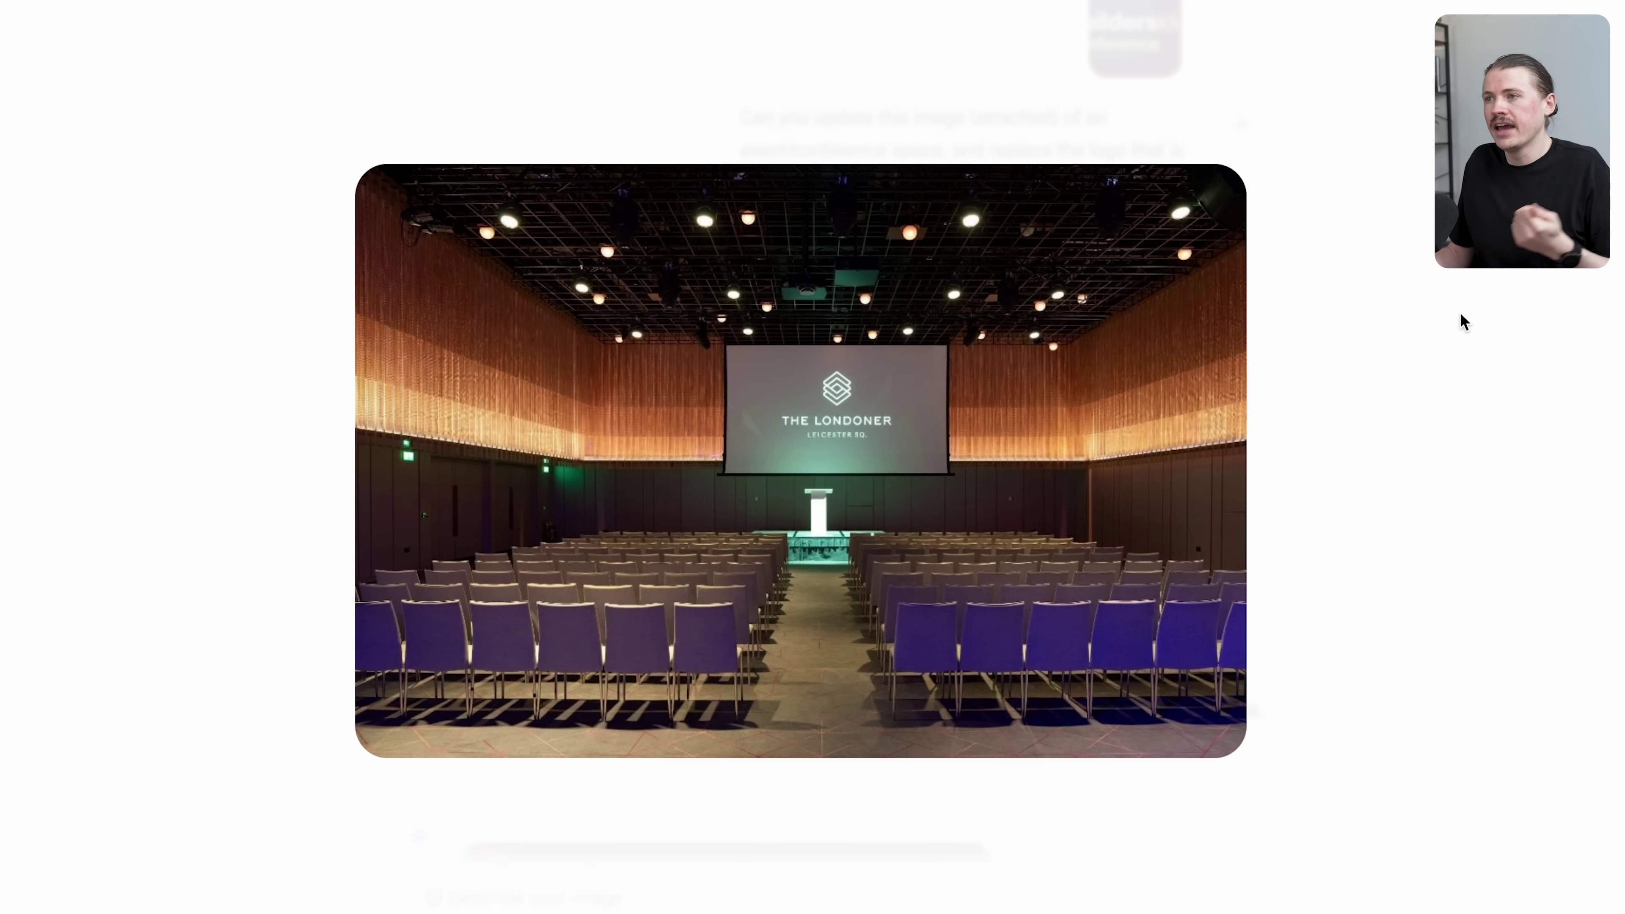
Preview the attached builders klub logo, then highlight the request to put it on the venue screen.
{"action": "left_click", "coordinate": [1113, 72]}
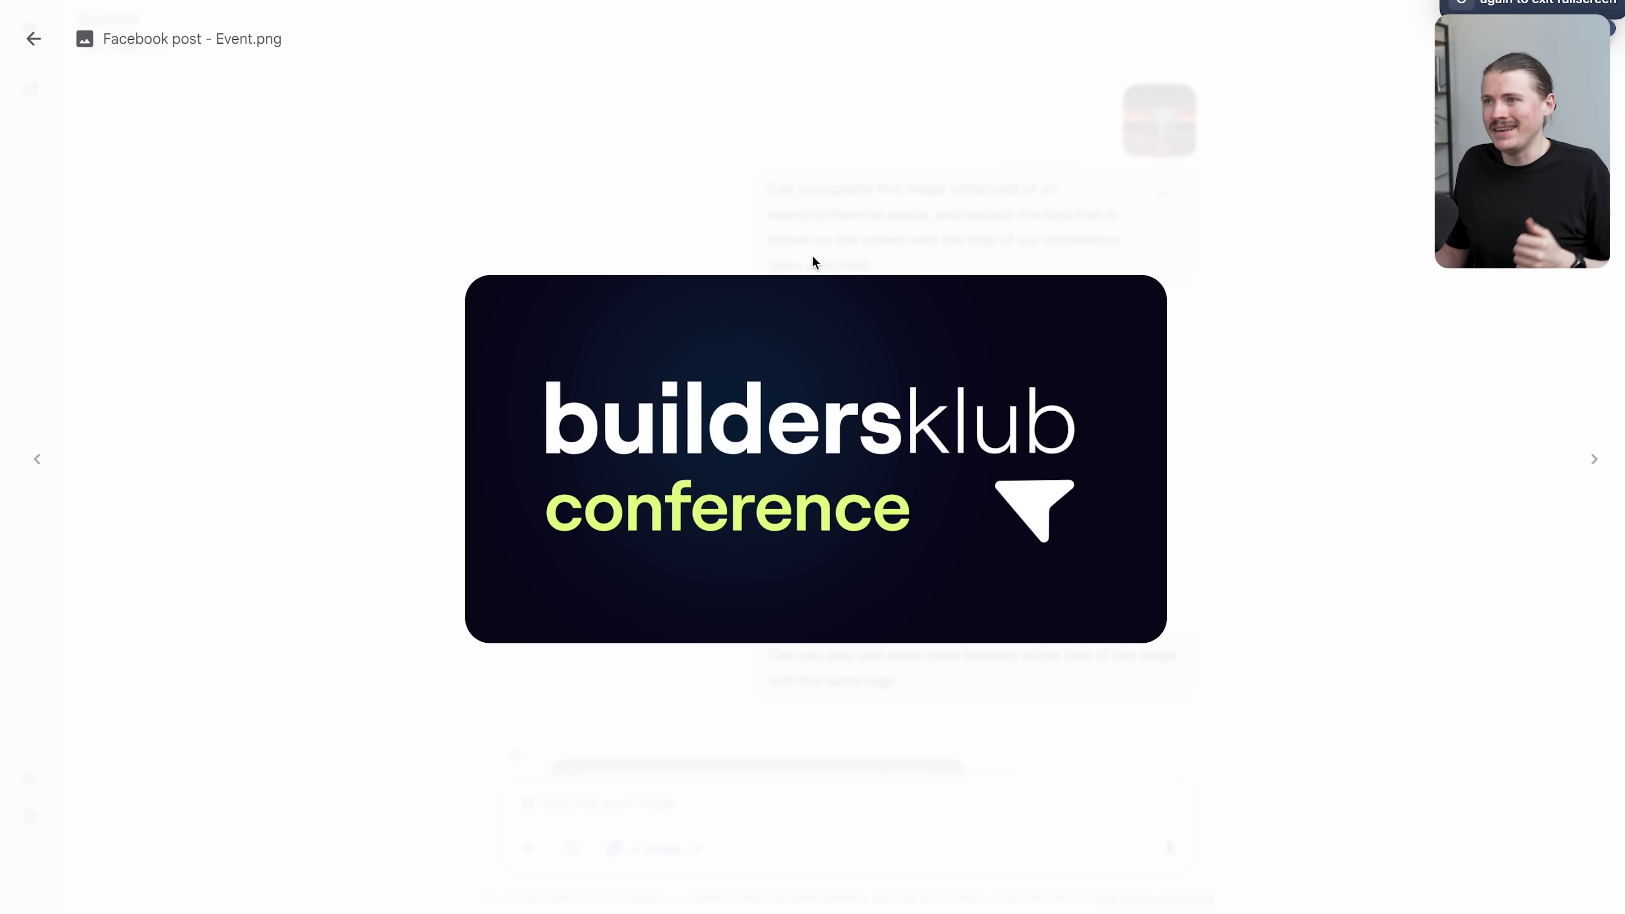
{"action": "left_click", "coordinate": [770, 172]}
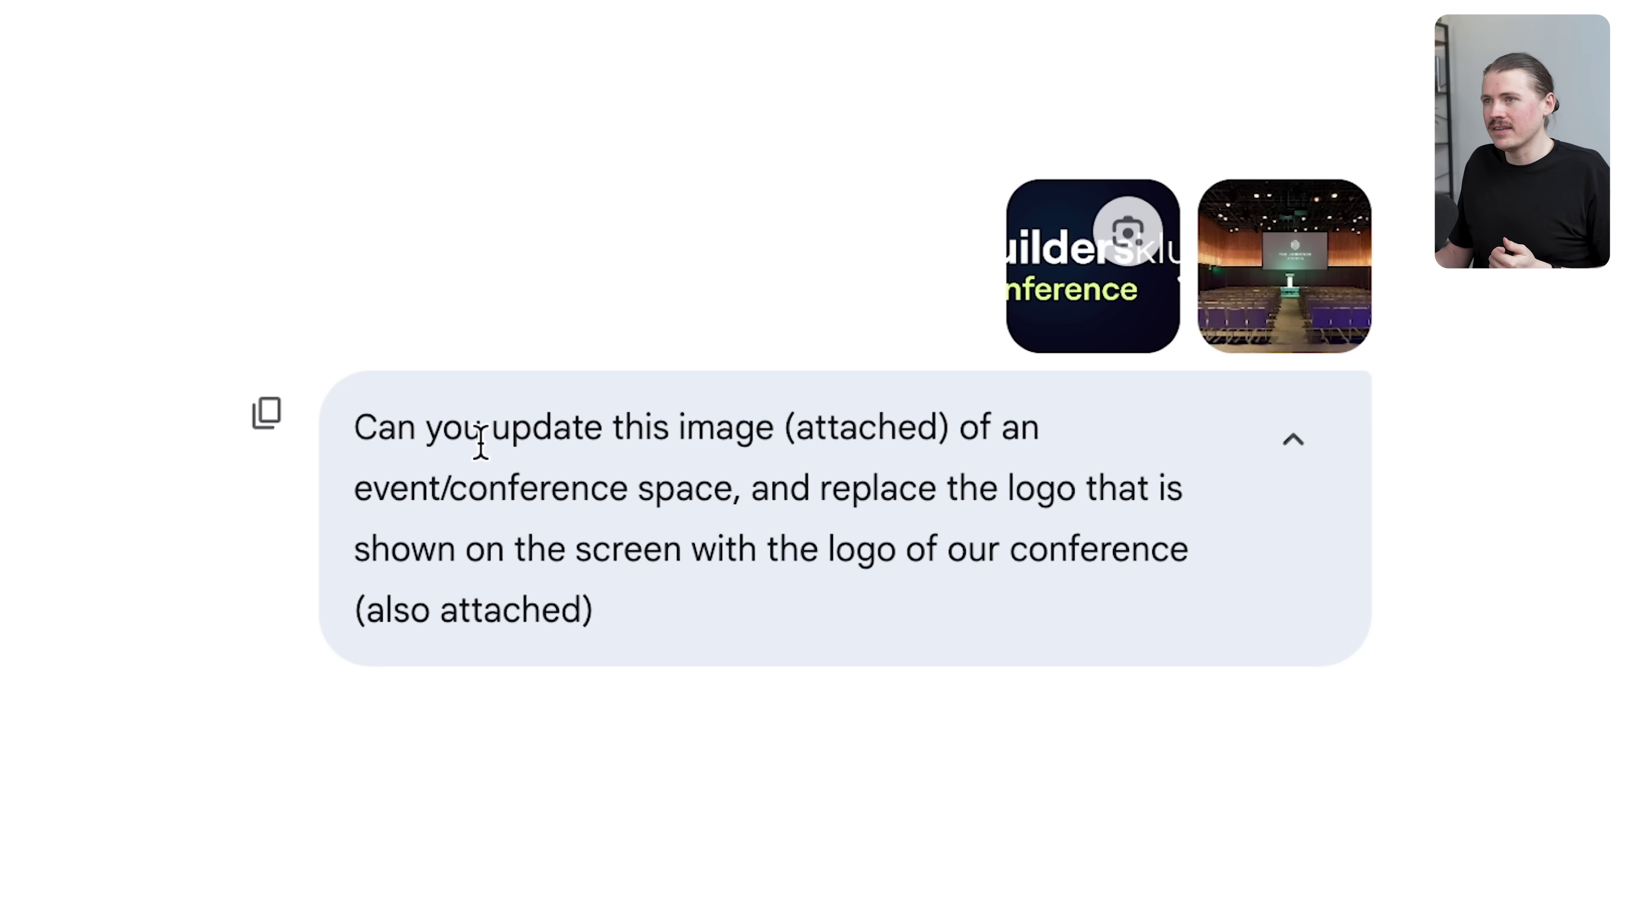
{"action": "left_click_drag", "start_coordinate": [568, 444], "coordinate": [1086, 444]}
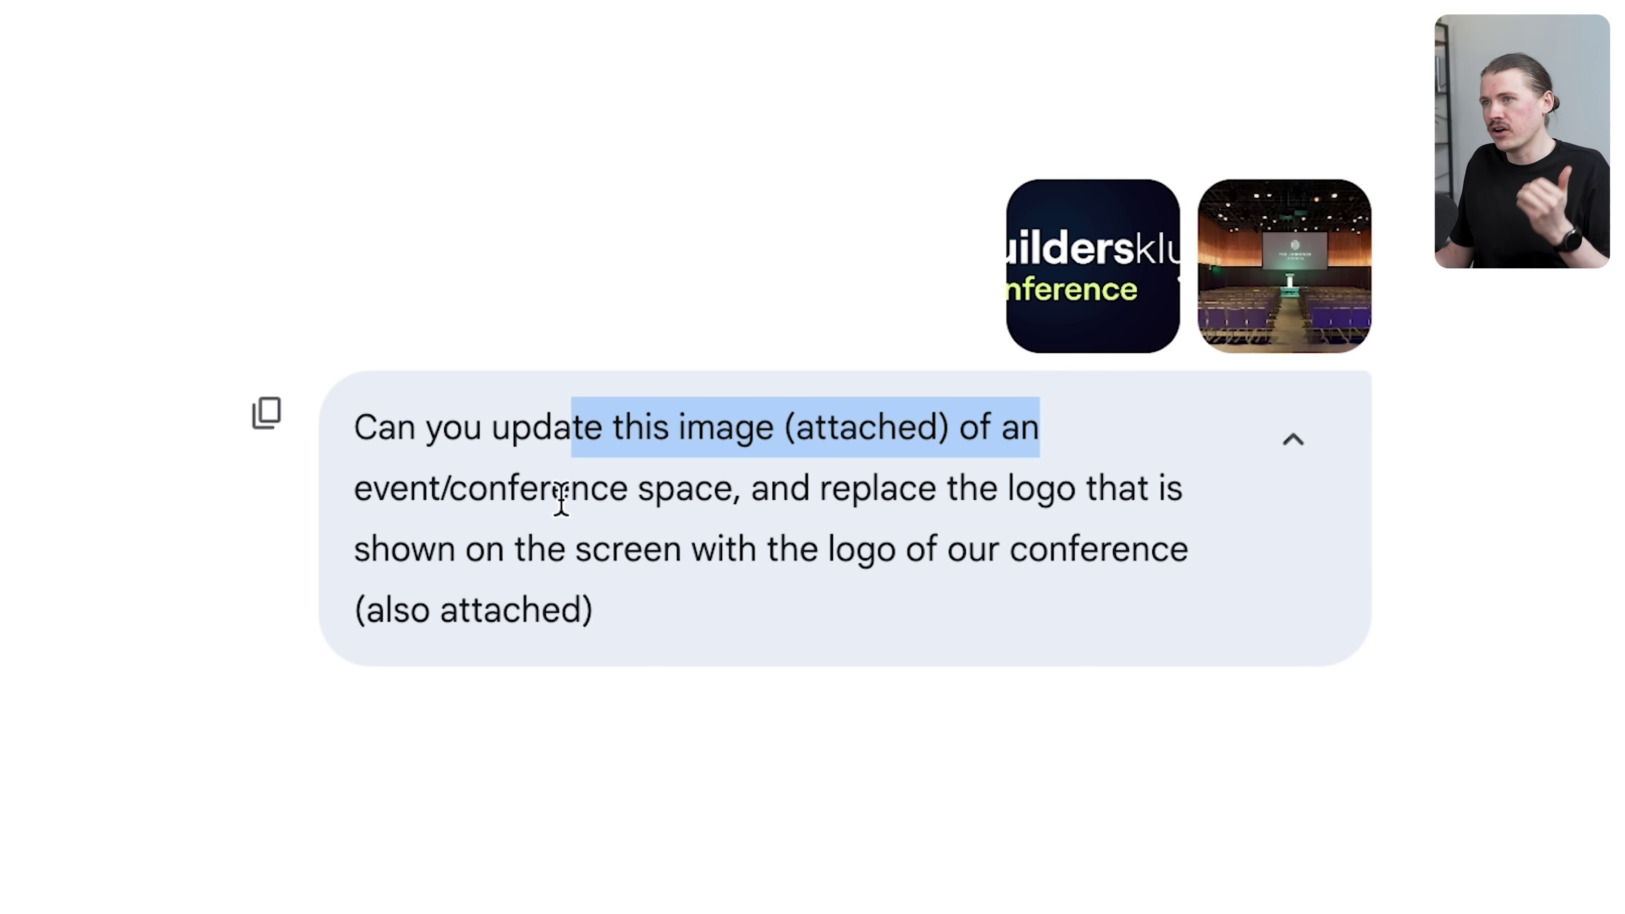
{"action": "left_click_drag", "start_coordinate": [770, 488], "coordinate": [973, 578]}
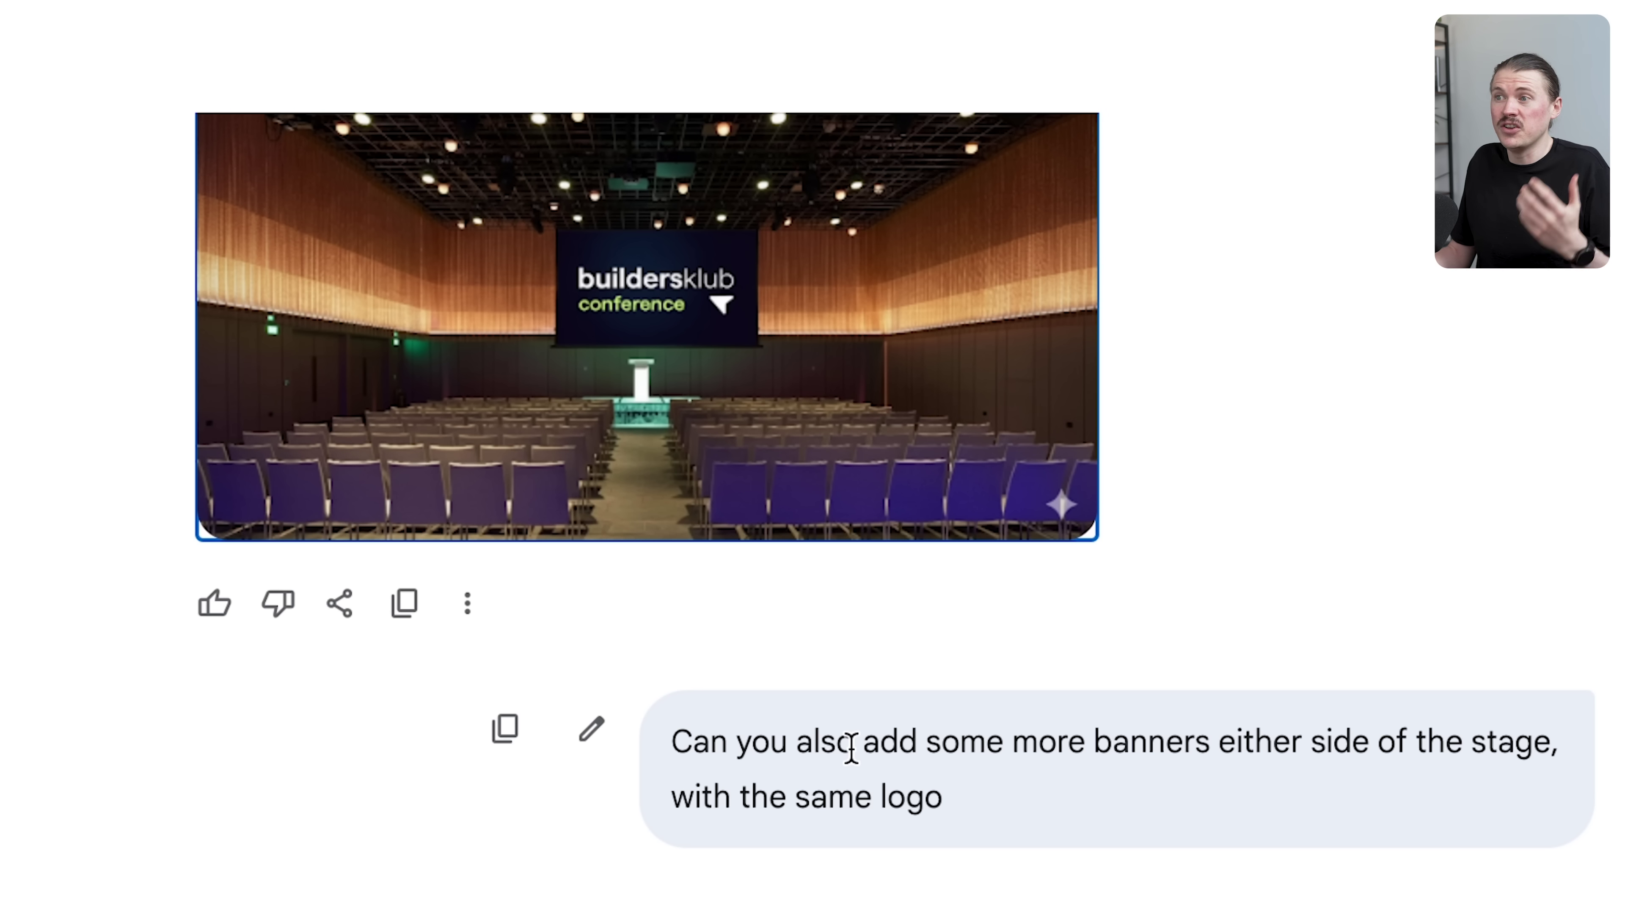
Highlight the follow-up asking for builders klub banners on either side of the stage.
{"action": "left_click_drag", "start_coordinate": [1085, 743], "coordinate": [1394, 744]}
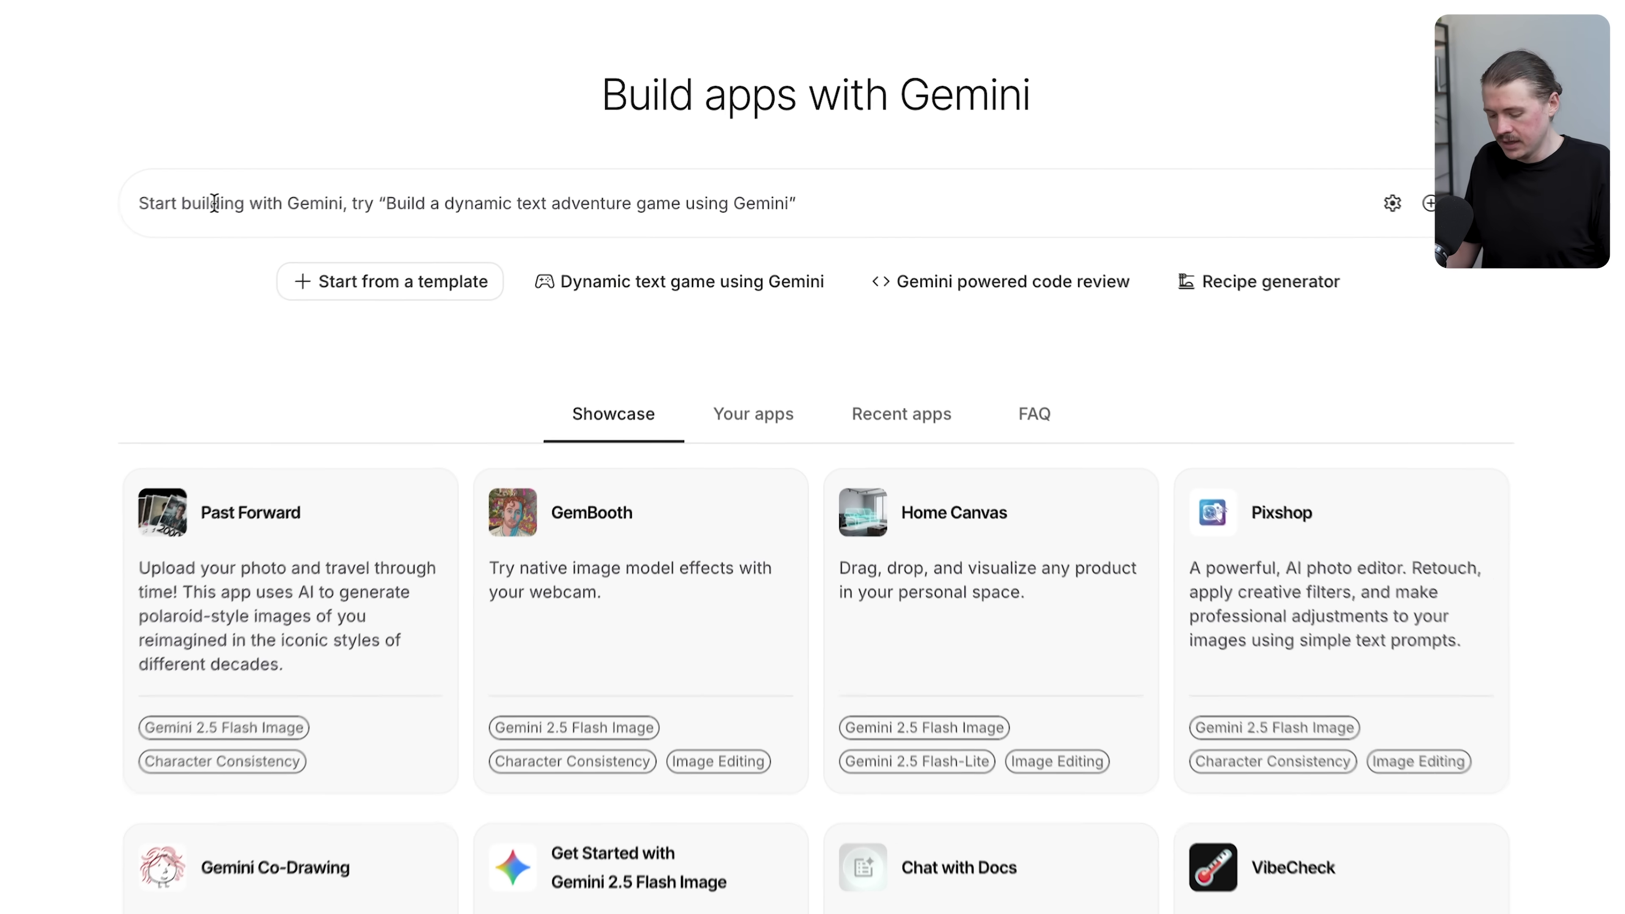
Paste the product-photo studio-image app prompt into Build and run it.
{"action": "type", "text": "Create an app which uses Gemini 2.5 Flash Image to take one or more uploaded product images and transform each product photo into a high-quality, studio-style image. Use soft, balanced lighting, remove any background distractions, apply subtle color correction, and give it a clean, modern look suitable for an e-commerce catalog. Keep the product’s shape, texture, and colors true to life."}
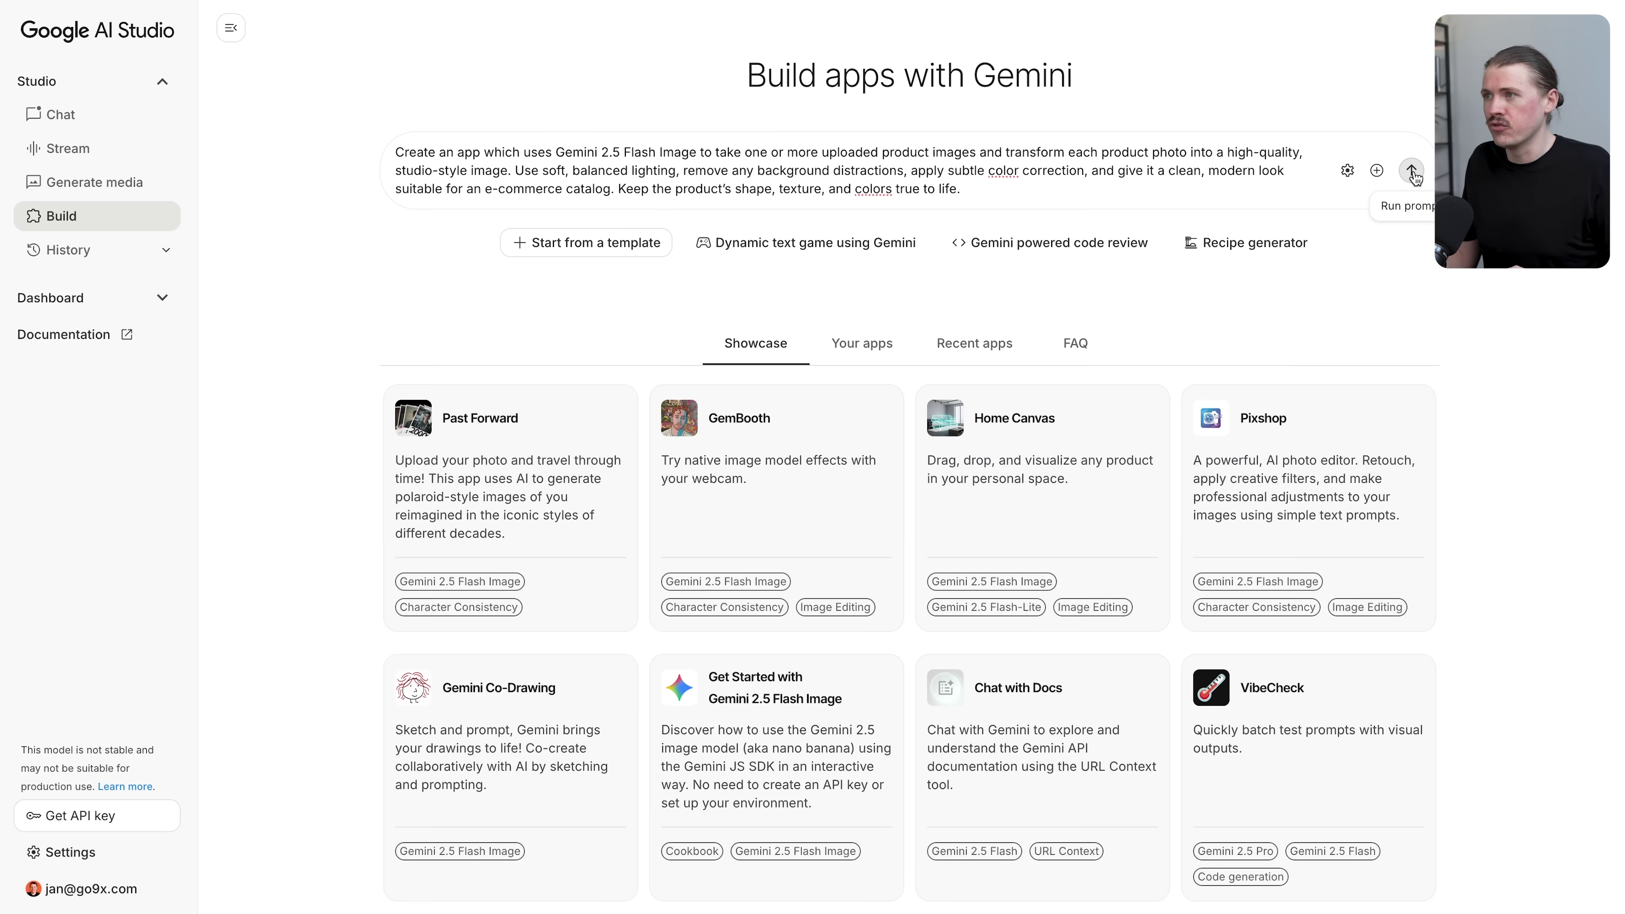
{"action": "left_click", "coordinate": [1412, 171]}
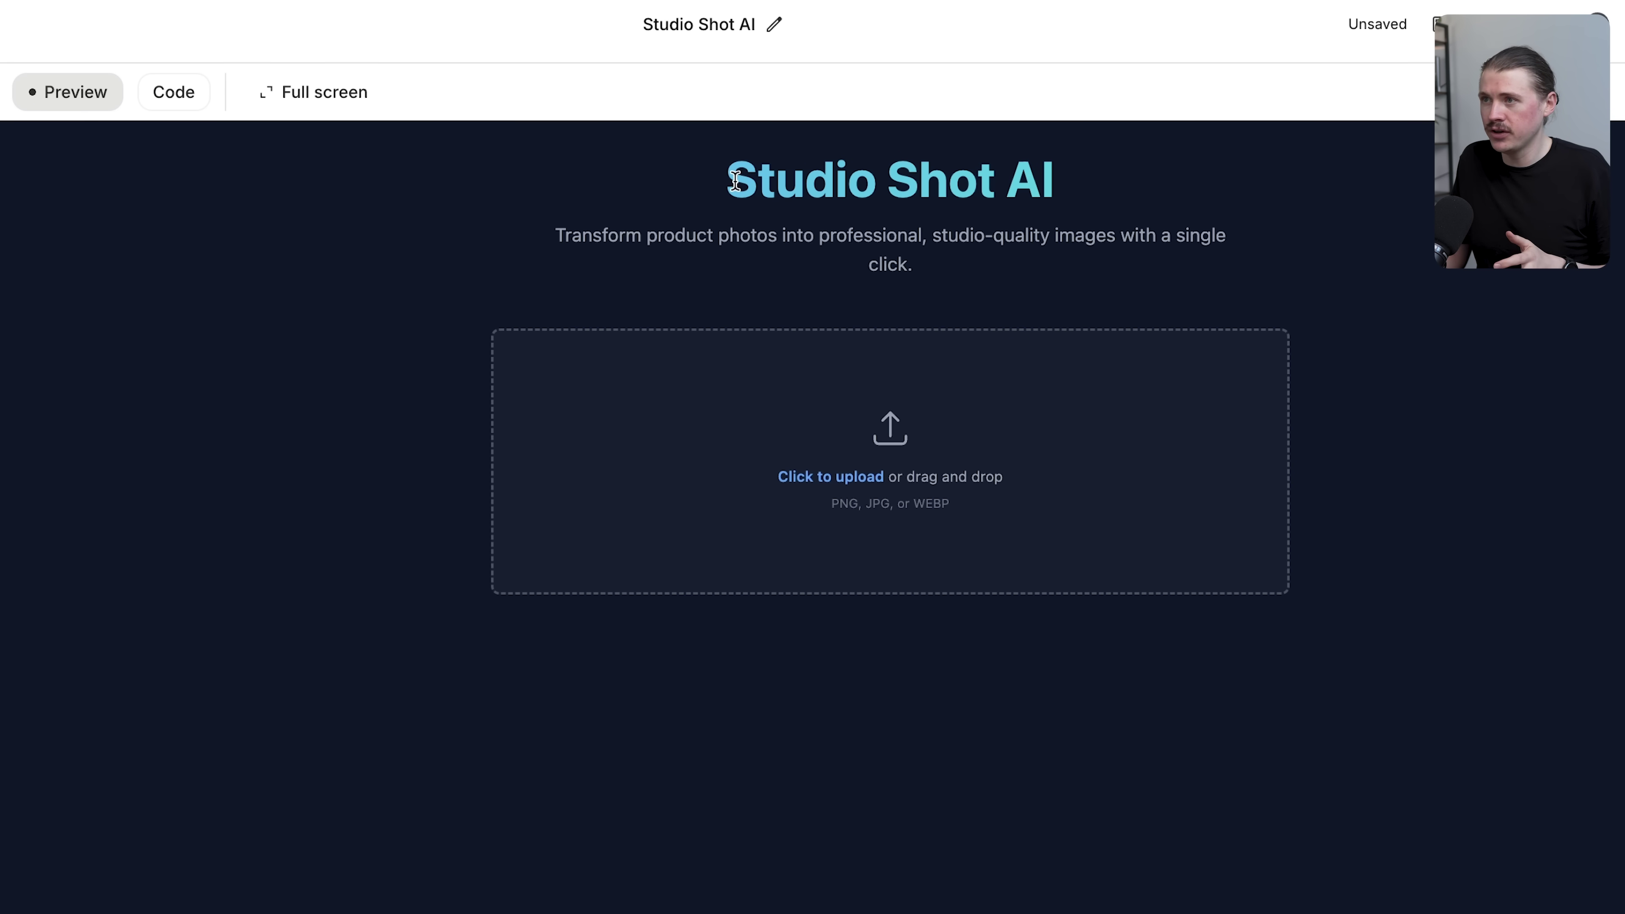
Highlight the Studio Shot AI title and subtitle, then launch the upload file picker.
{"action": "left_click_drag", "start_coordinate": [732, 180], "coordinate": [1051, 185]}
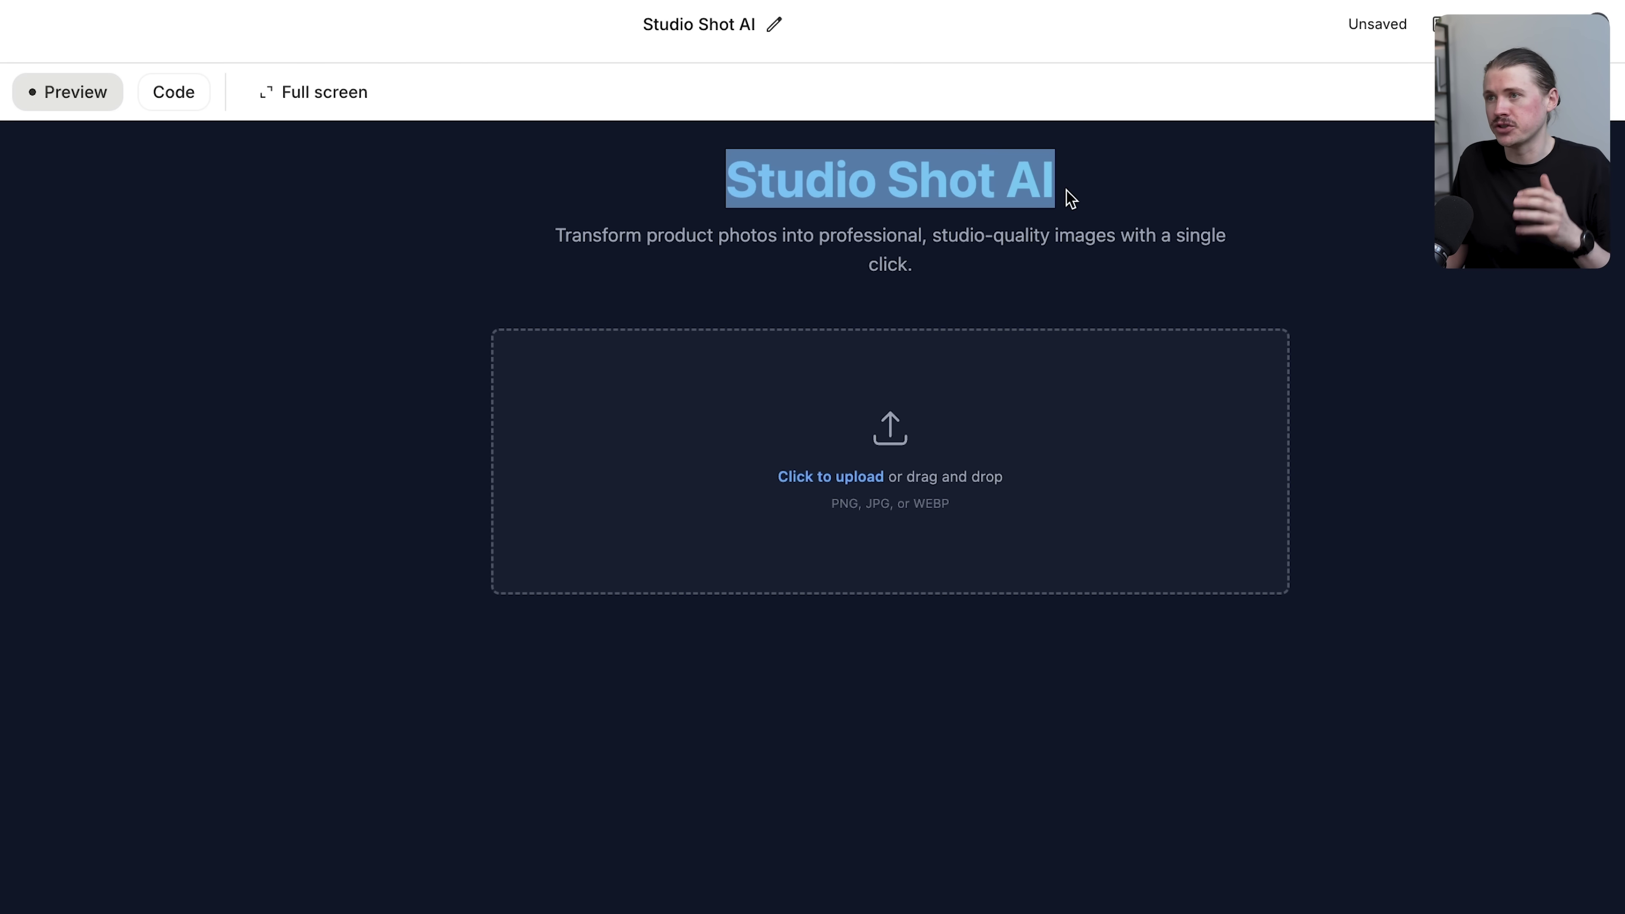
{"action": "left_click_drag", "start_coordinate": [696, 238], "coordinate": [1041, 242]}
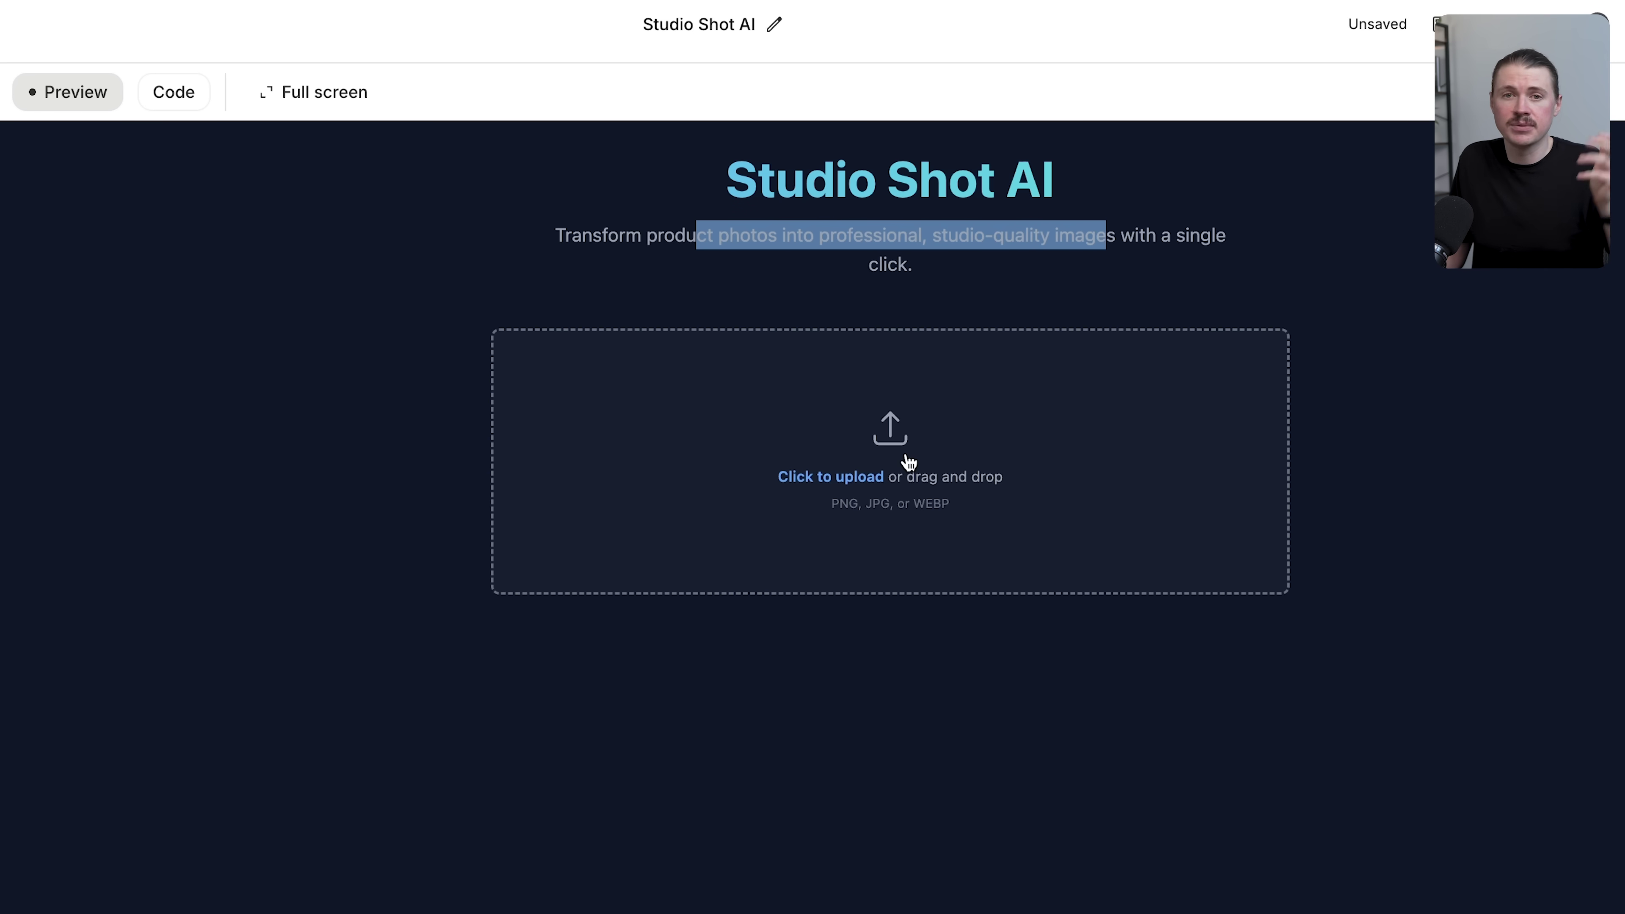
{"action": "left_click", "coordinate": [898, 472]}
Upload both the sandal and tumbler JPEGs and enhance the 2 pending images.
{"action": "key", "text": "super+a"}
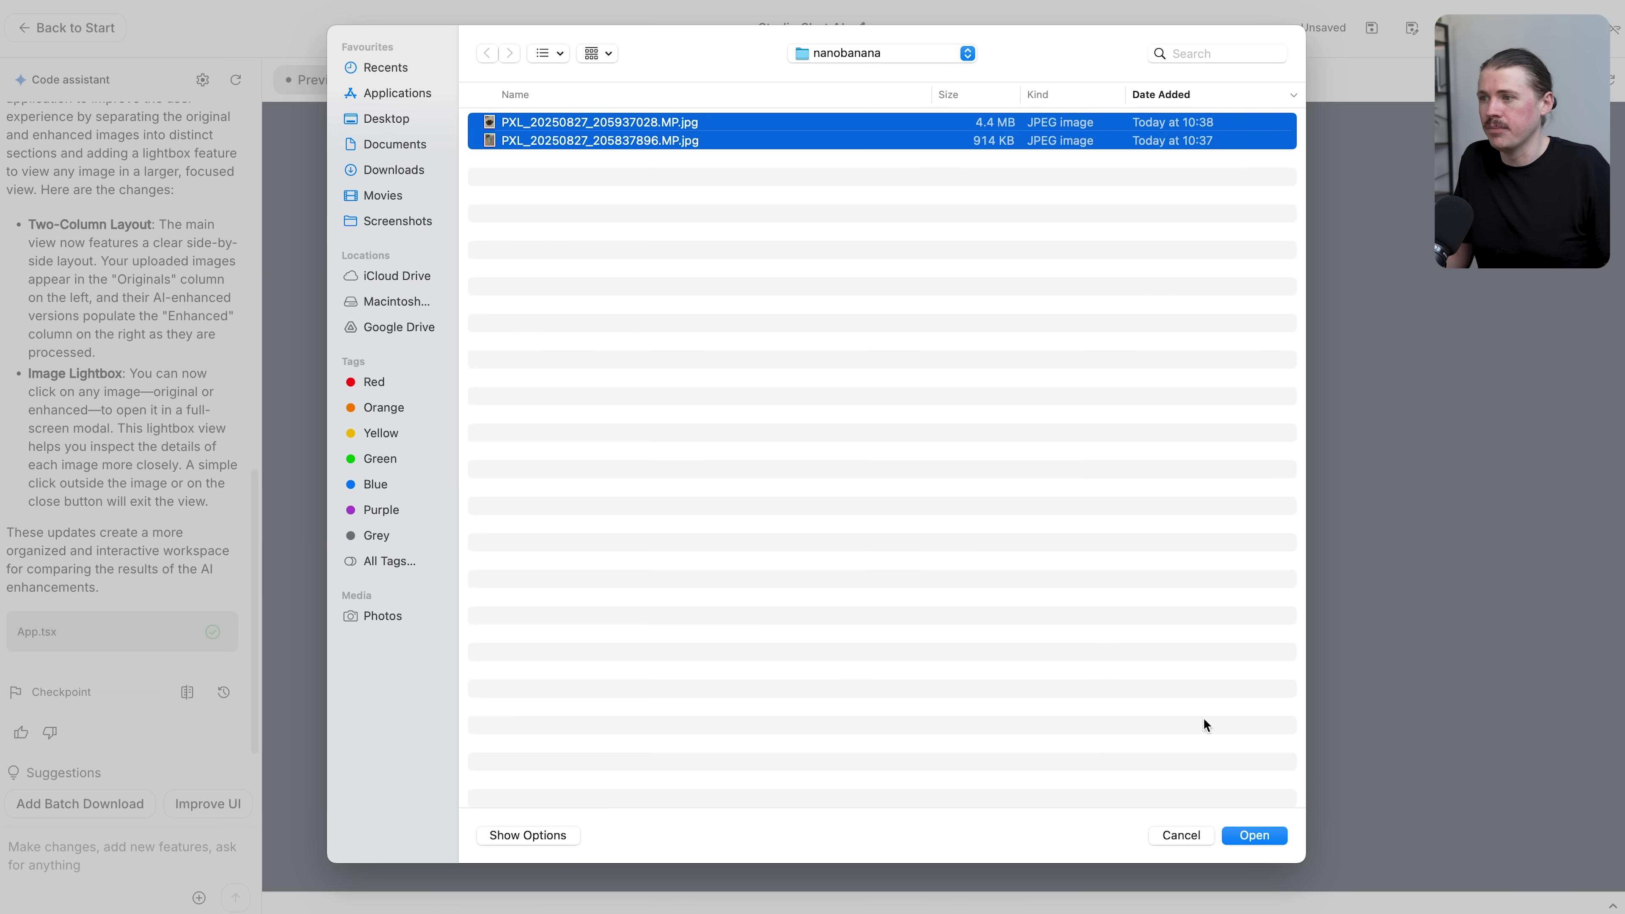
{"action": "left_click", "coordinate": [1254, 835]}
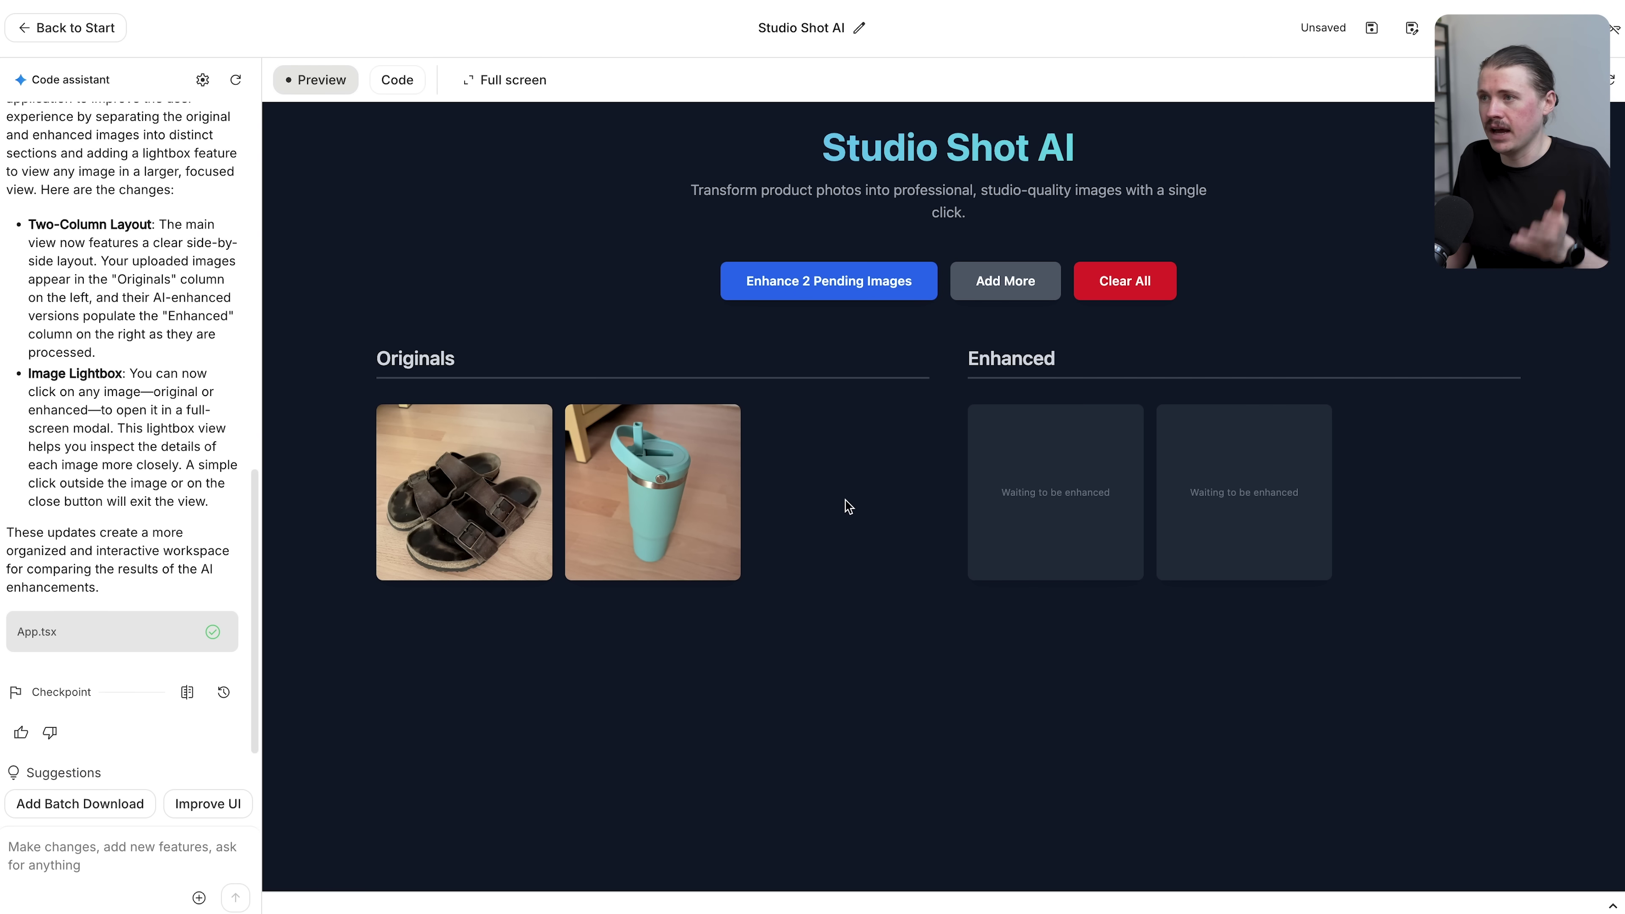
{"action": "left_click", "coordinate": [857, 282]}
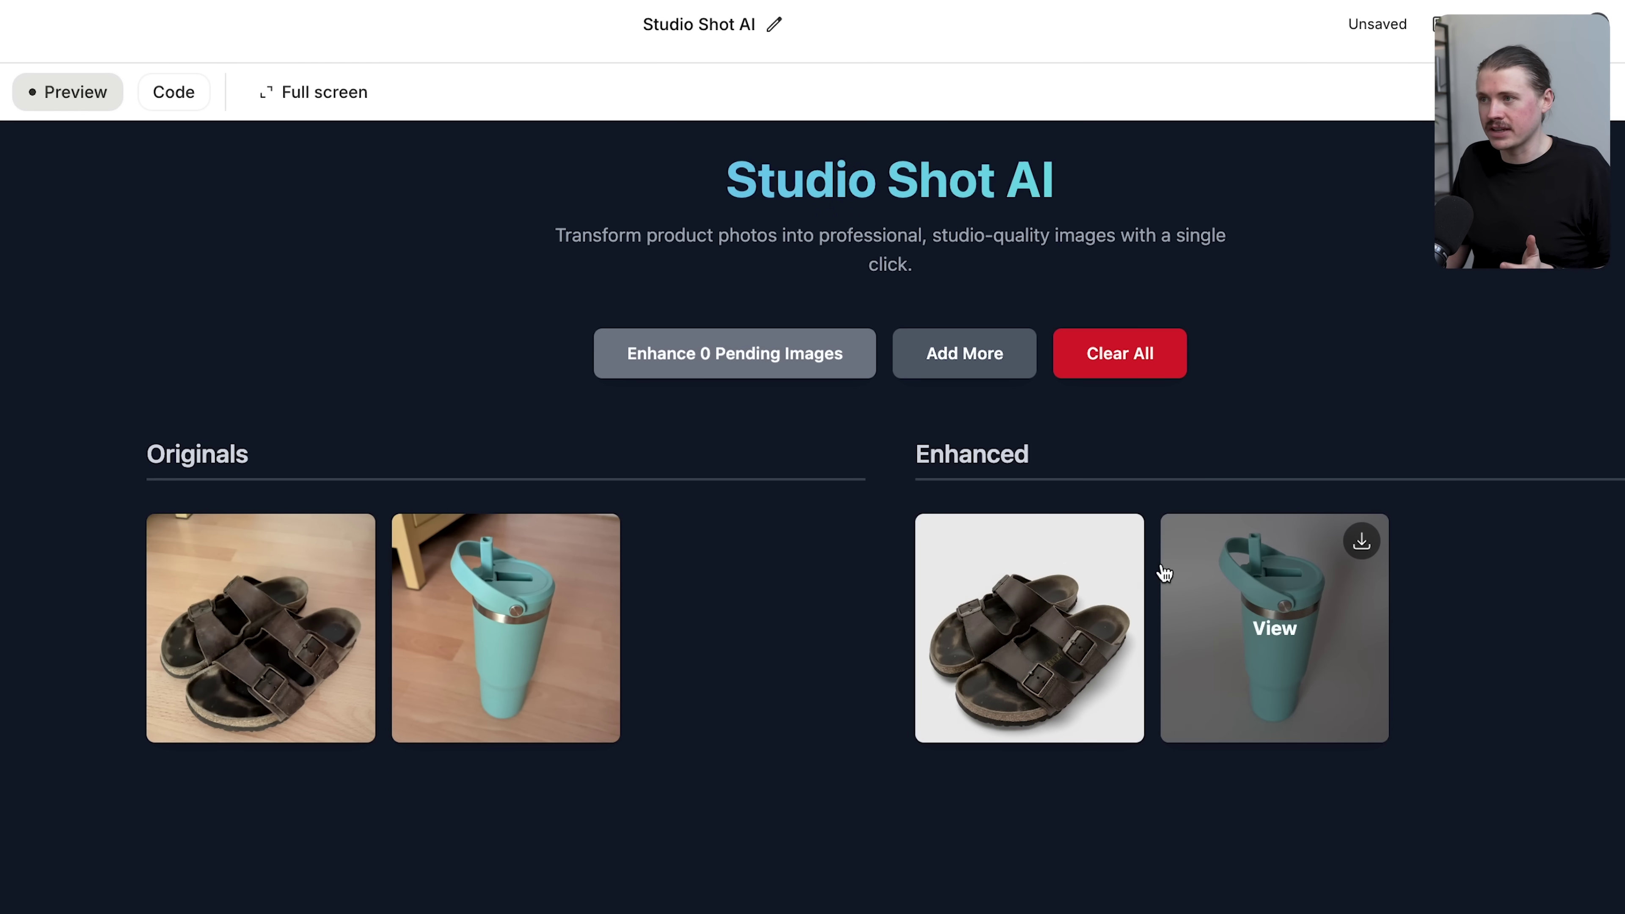
Scroll the Code assistant sidebar up and highlight the original app-building prompt.
{"action": "mouse_move", "coordinate": [1116, 544]}
{"action": "mouse_move", "coordinate": [1358, 547]}
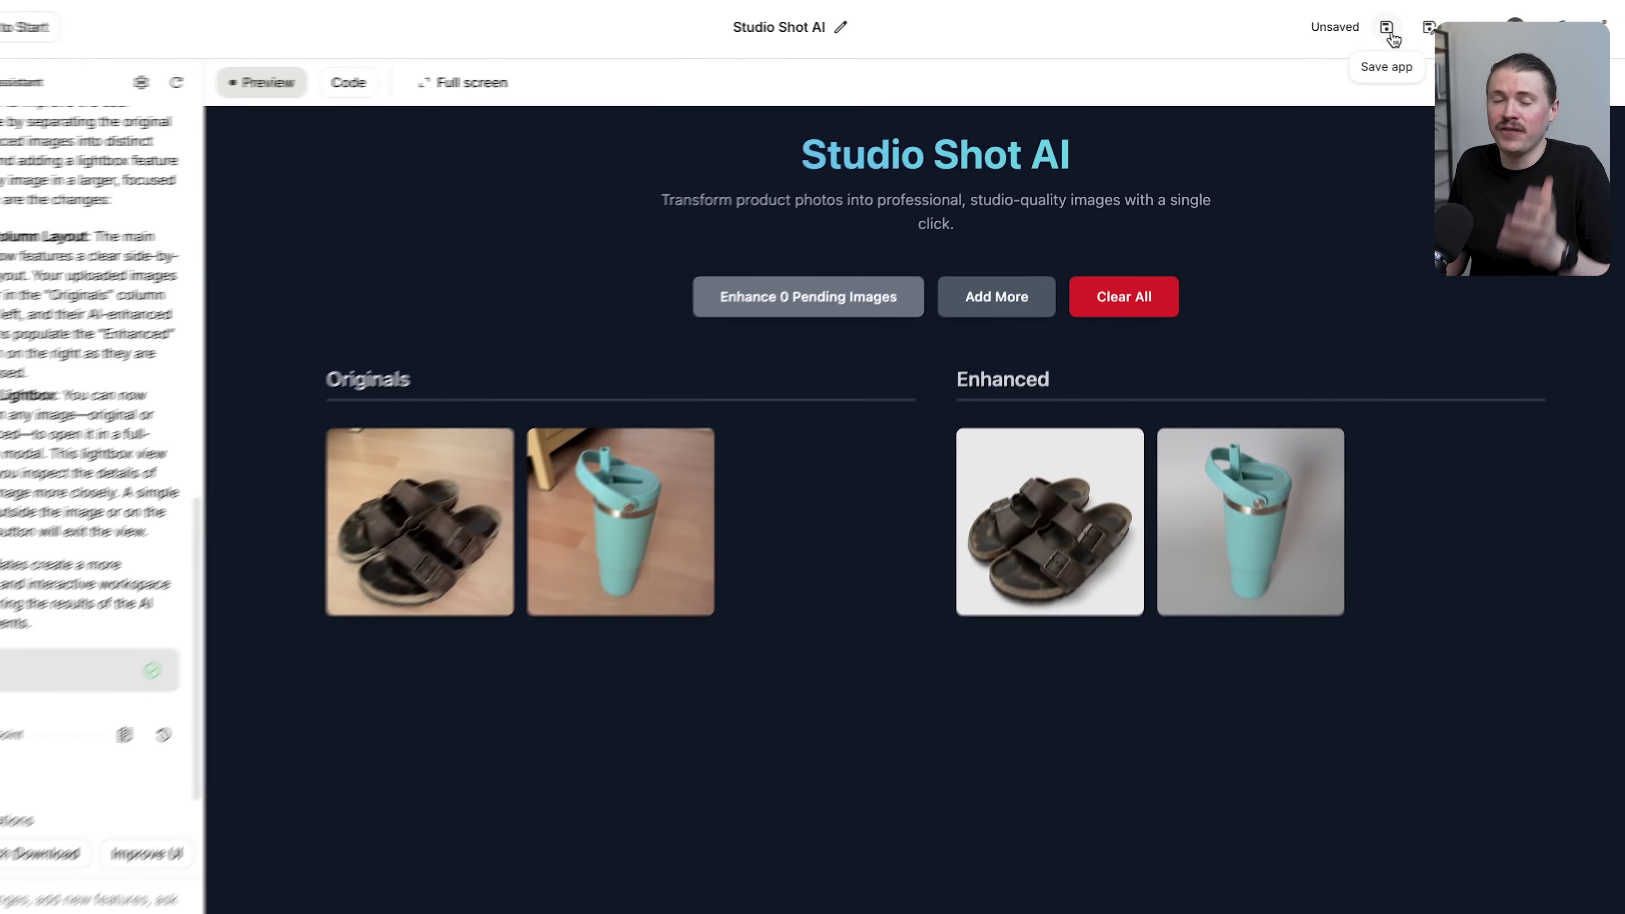
{"action": "scroll", "coordinate": [53, 334], "scroll_direction": "up", "scroll_amount": 10}
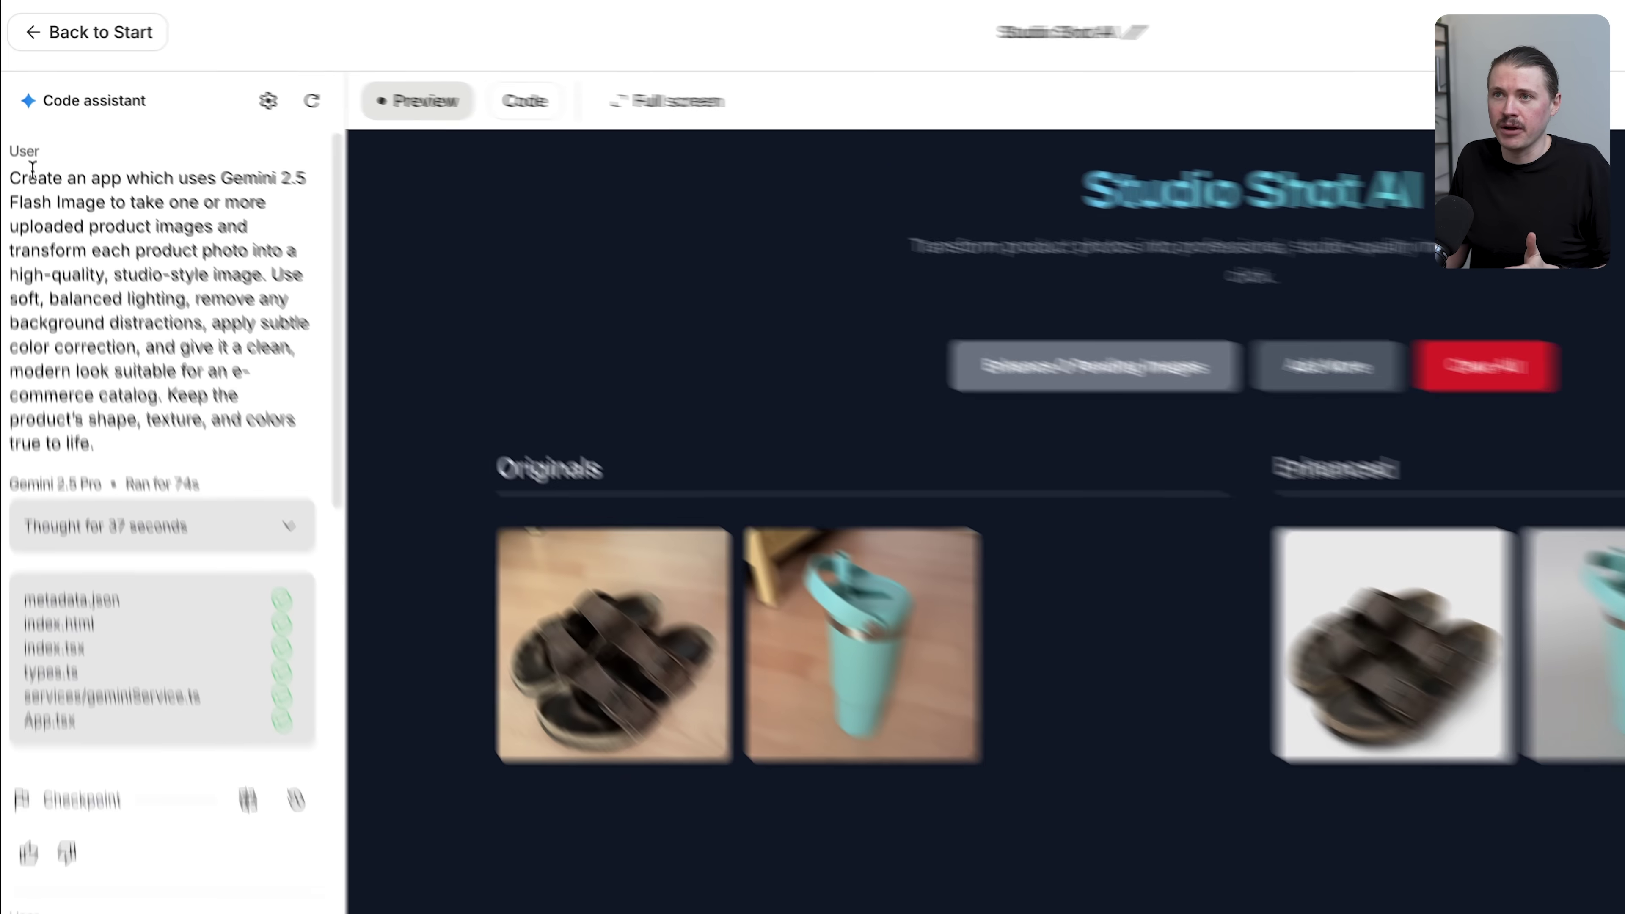
{"action": "left_click_drag", "start_coordinate": [21, 138], "coordinate": [164, 267]}
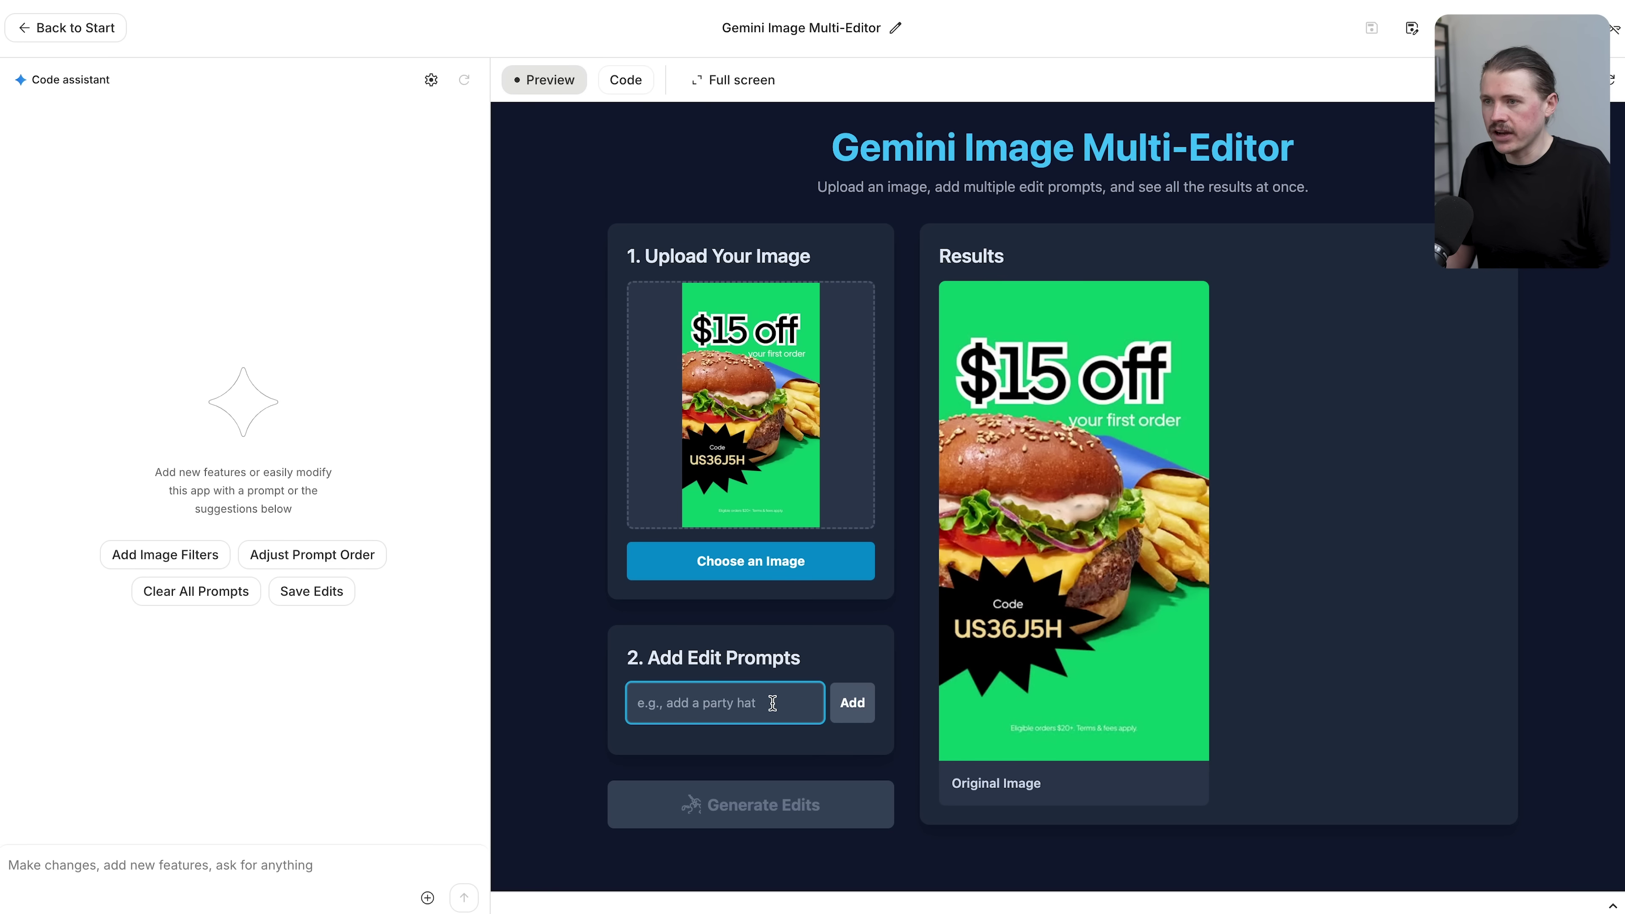
Add the pizza swap prompt, then a copy with the food changed to tacos.
{"action": "key", "text": "ctrl+v"}
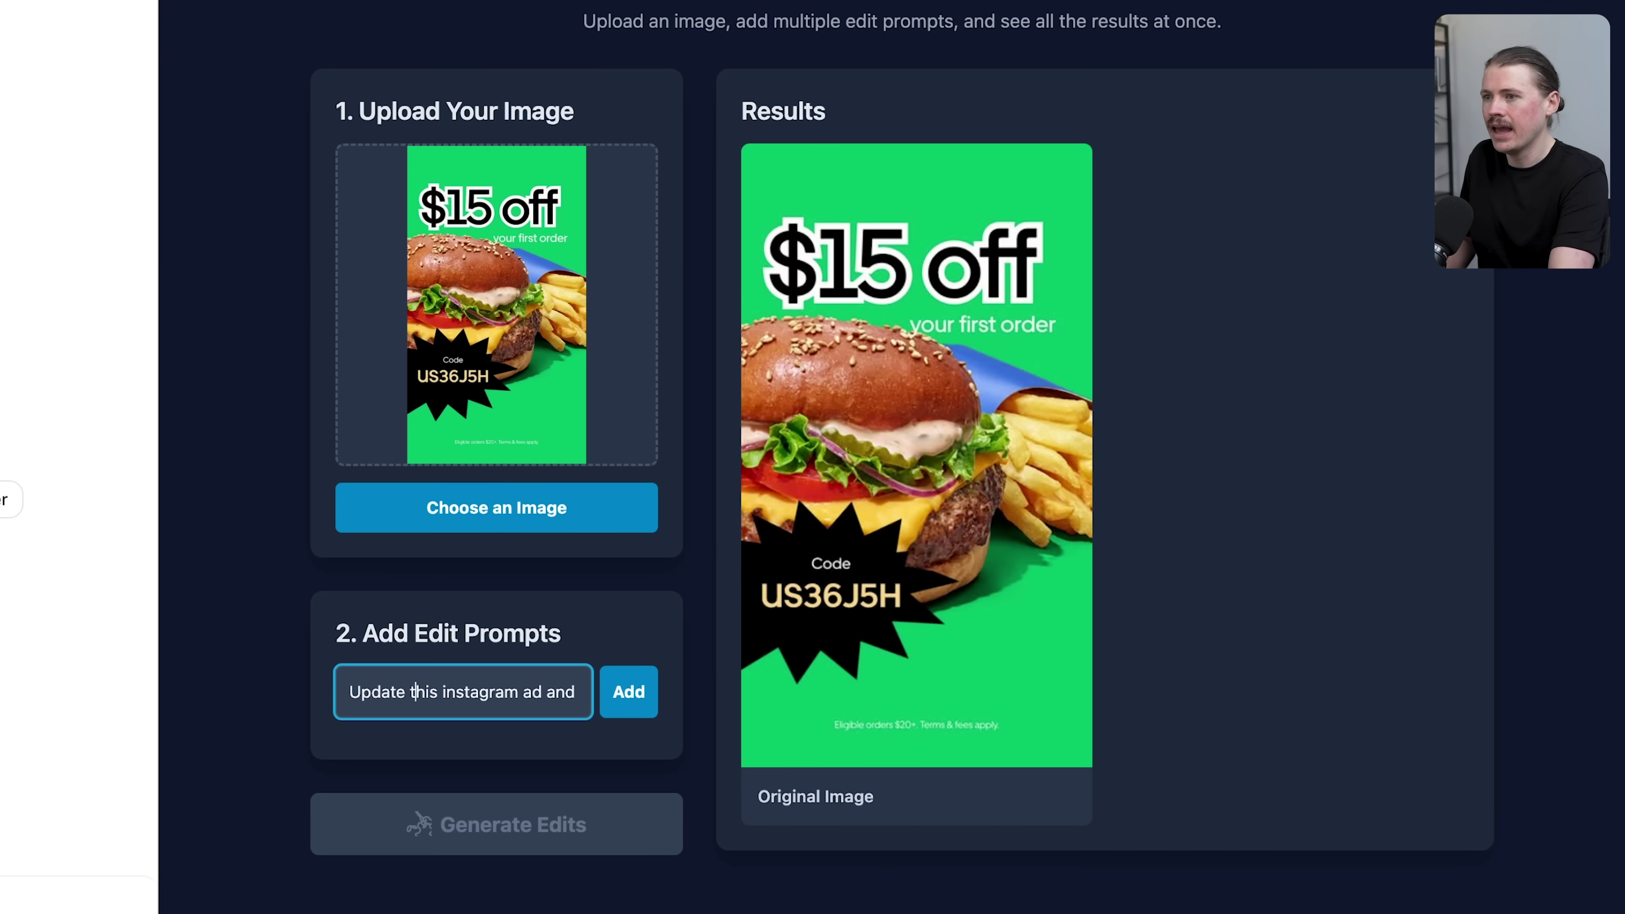
{"action": "key", "text": "Right"}
{"action": "key", "text": "Right"}
{"action": "key", "text": "Right"}
{"action": "key", "text": "Right"}
{"action": "key", "text": "Right"}
{"action": "key", "text": "Right"}
{"action": "key", "text": "Right"}
{"action": "key", "text": "Right"}
{"action": "key", "text": "Right"}
{"action": "key", "text": "Right"}
{"action": "key", "text": "Right"}
{"action": "key", "text": "Right"}
{"action": "key", "text": "Right"}
{"action": "key", "text": "Right"}
{"action": "key", "text": "Right"}
{"action": "key", "text": "Right"}
{"action": "key", "text": "Right"}
{"action": "key", "text": "Right"}
{"action": "key", "text": "Right"}
{"action": "key", "text": "Right"}
{"action": "key", "text": "Right"}
{"action": "key", "text": "Right"}
{"action": "key", "text": "Right"}
{"action": "key", "text": "Right"}
{"action": "key", "text": "Right"}
{"action": "key", "text": "Right"}
{"action": "key", "text": "Right"}
{"action": "key", "text": "Right"}
{"action": "key", "text": "Right"}
{"action": "key", "text": "Right"}
{"action": "key", "text": "Right"}
{"action": "key", "text": "Right"}
{"action": "key", "text": "Right"}
{"action": "key", "text": "Right"}
{"action": "key", "text": "Right"}
{"action": "key", "text": "Right"}
{"action": "key", "text": "Right"}
{"action": "key", "text": "Right"}
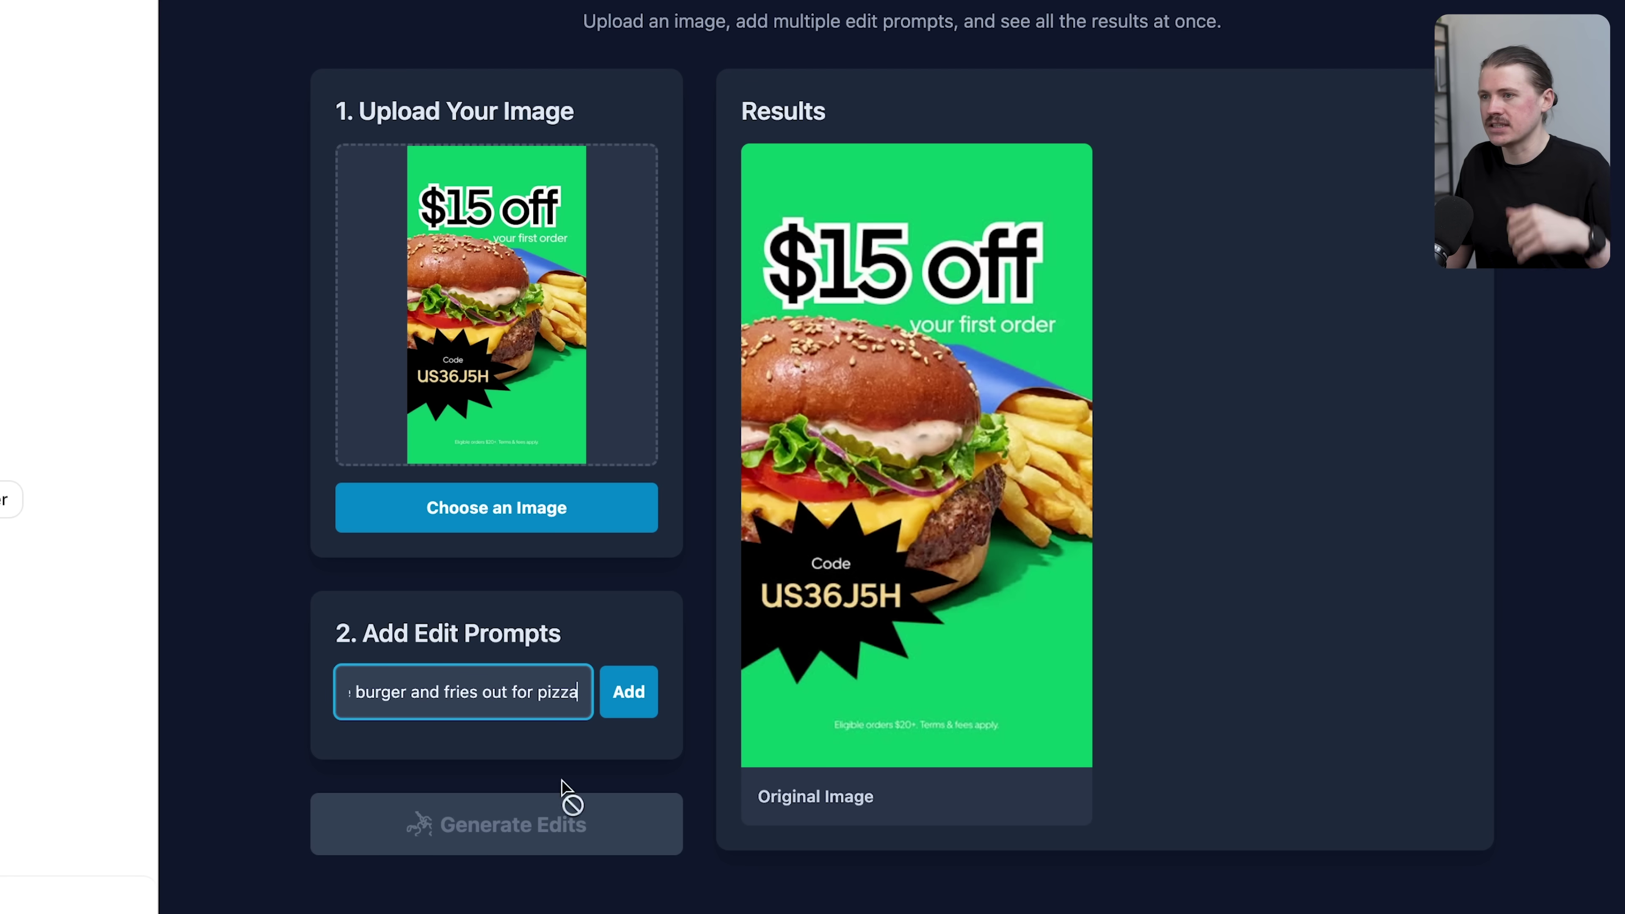
{"action": "left_click", "coordinate": [625, 688]}
{"action": "left_click", "coordinate": [519, 640]}
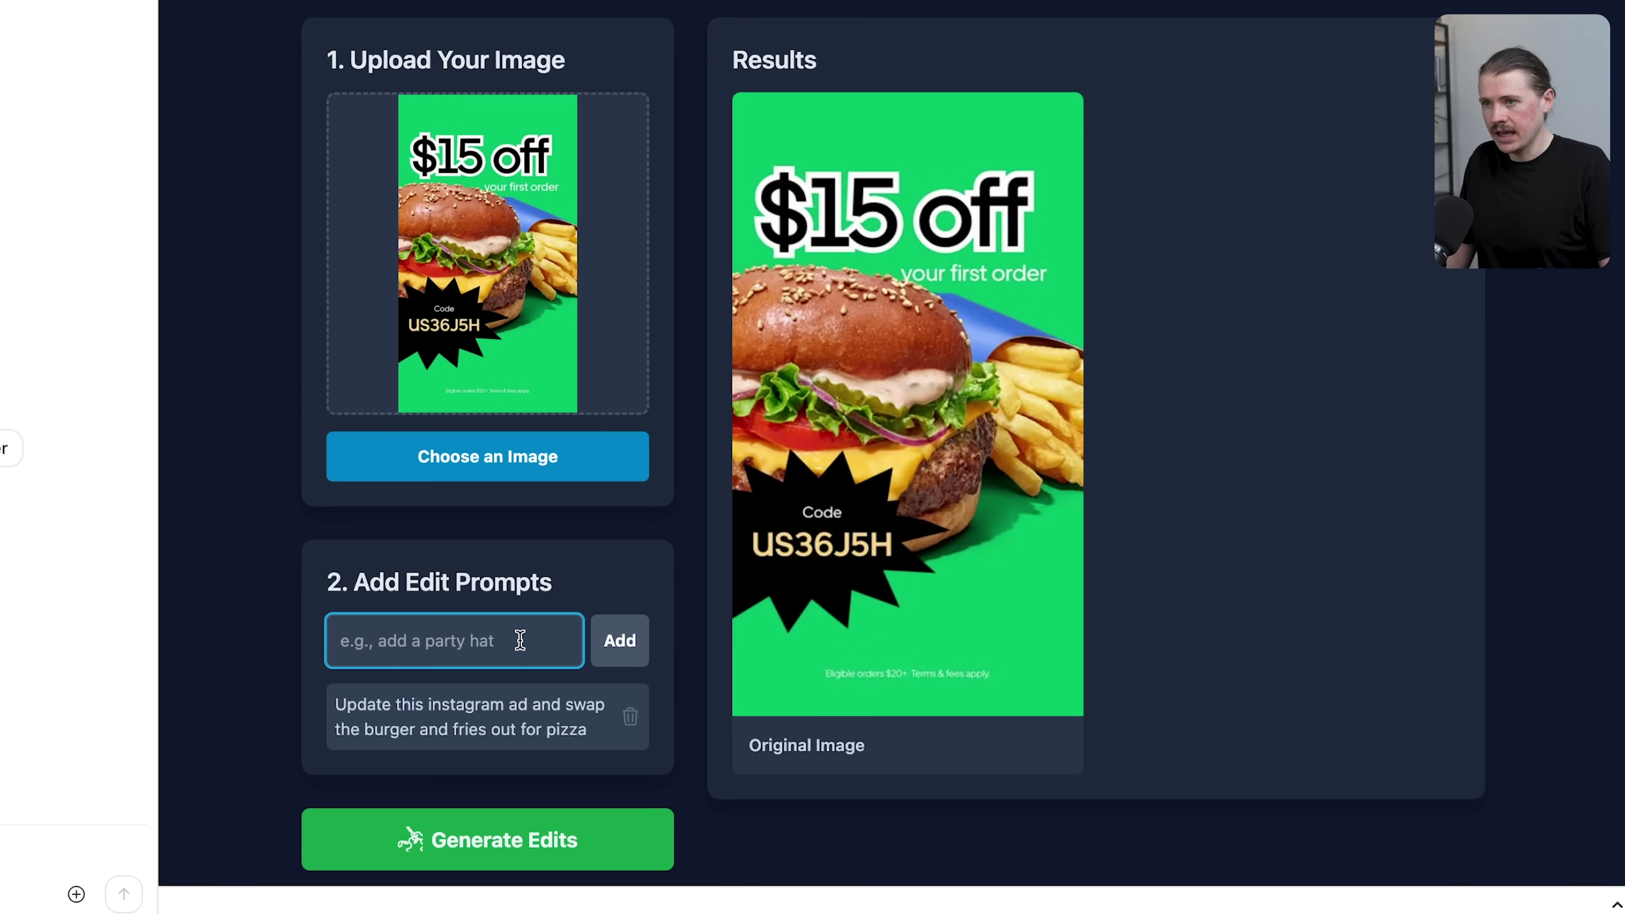
{"action": "type", "text": "Update this instagram ad and swap the burger and fries out for pizza"}
{"action": "key", "text": "Left"}
{"action": "key", "text": "Left"}
{"action": "key", "text": "Left"}
{"action": "key", "text": "Left"}
{"action": "key", "text": "Left"}
{"action": "key", "text": "Left"}
{"action": "key", "text": "Left"}
{"action": "key", "text": "Left"}
{"action": "key", "text": "Left"}
{"action": "key", "text": "Left"}
{"action": "key", "text": "Left"}
{"action": "key", "text": "Left"}
{"action": "key", "text": "Left"}
{"action": "key", "text": "Left"}
{"action": "key", "text": "Left"}
{"action": "key", "text": "Left"}
{"action": "key", "text": "Left"}
{"action": "key", "text": "Left"}
{"action": "key", "text": "Left"}
{"action": "key", "text": "Left"}
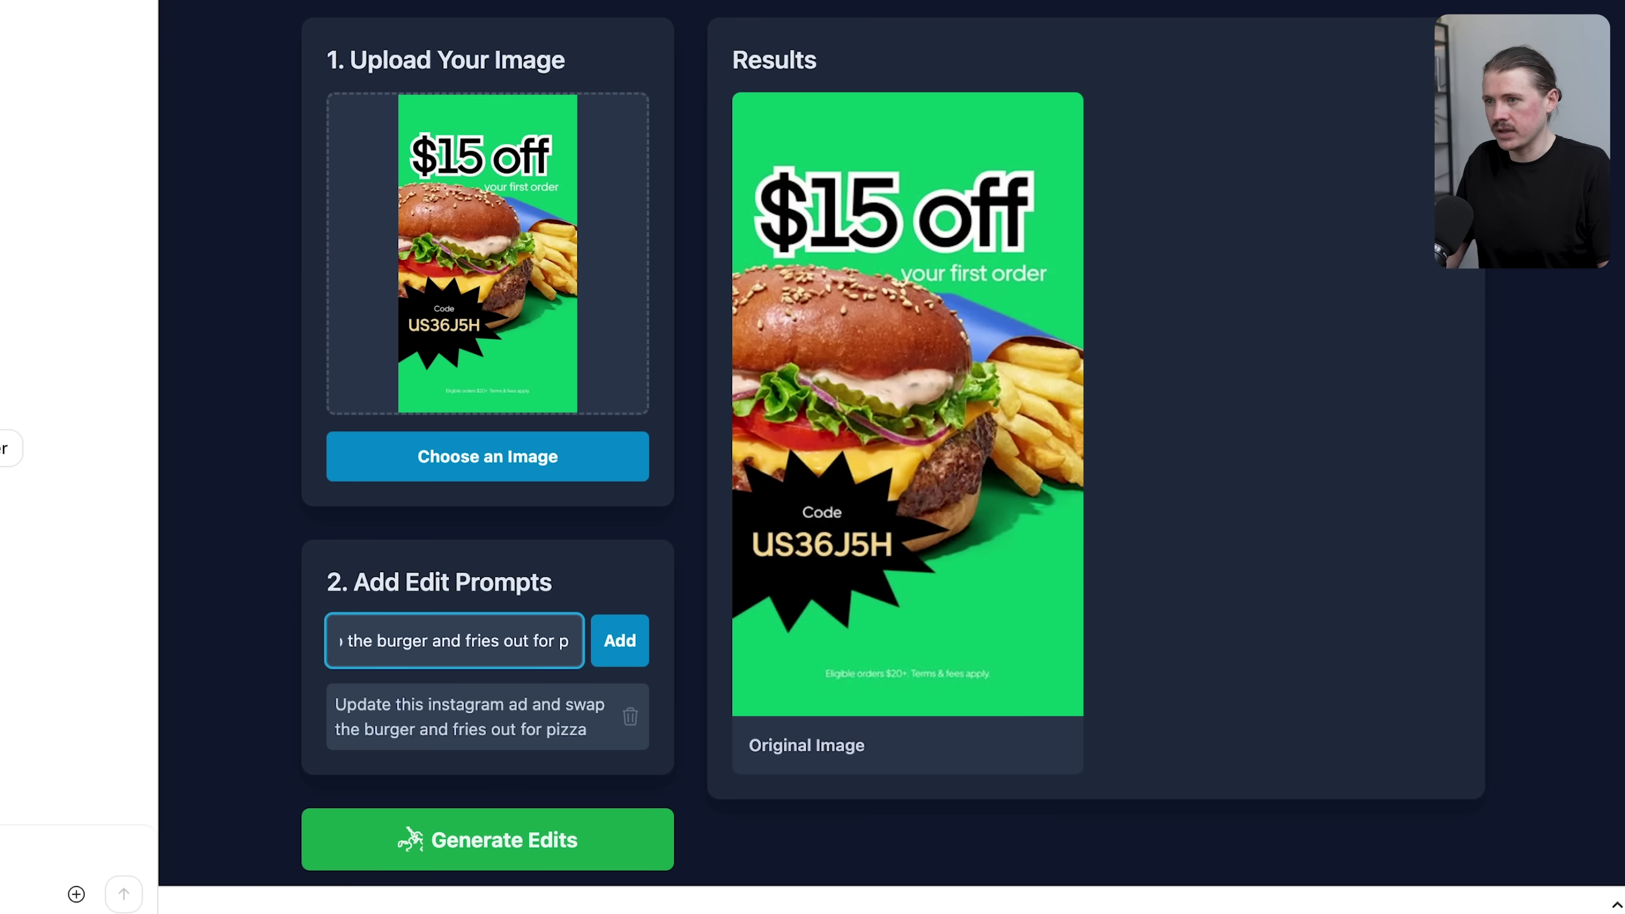
{"action": "key", "text": "BackSpace"}
{"action": "type", "text": "tacos"}
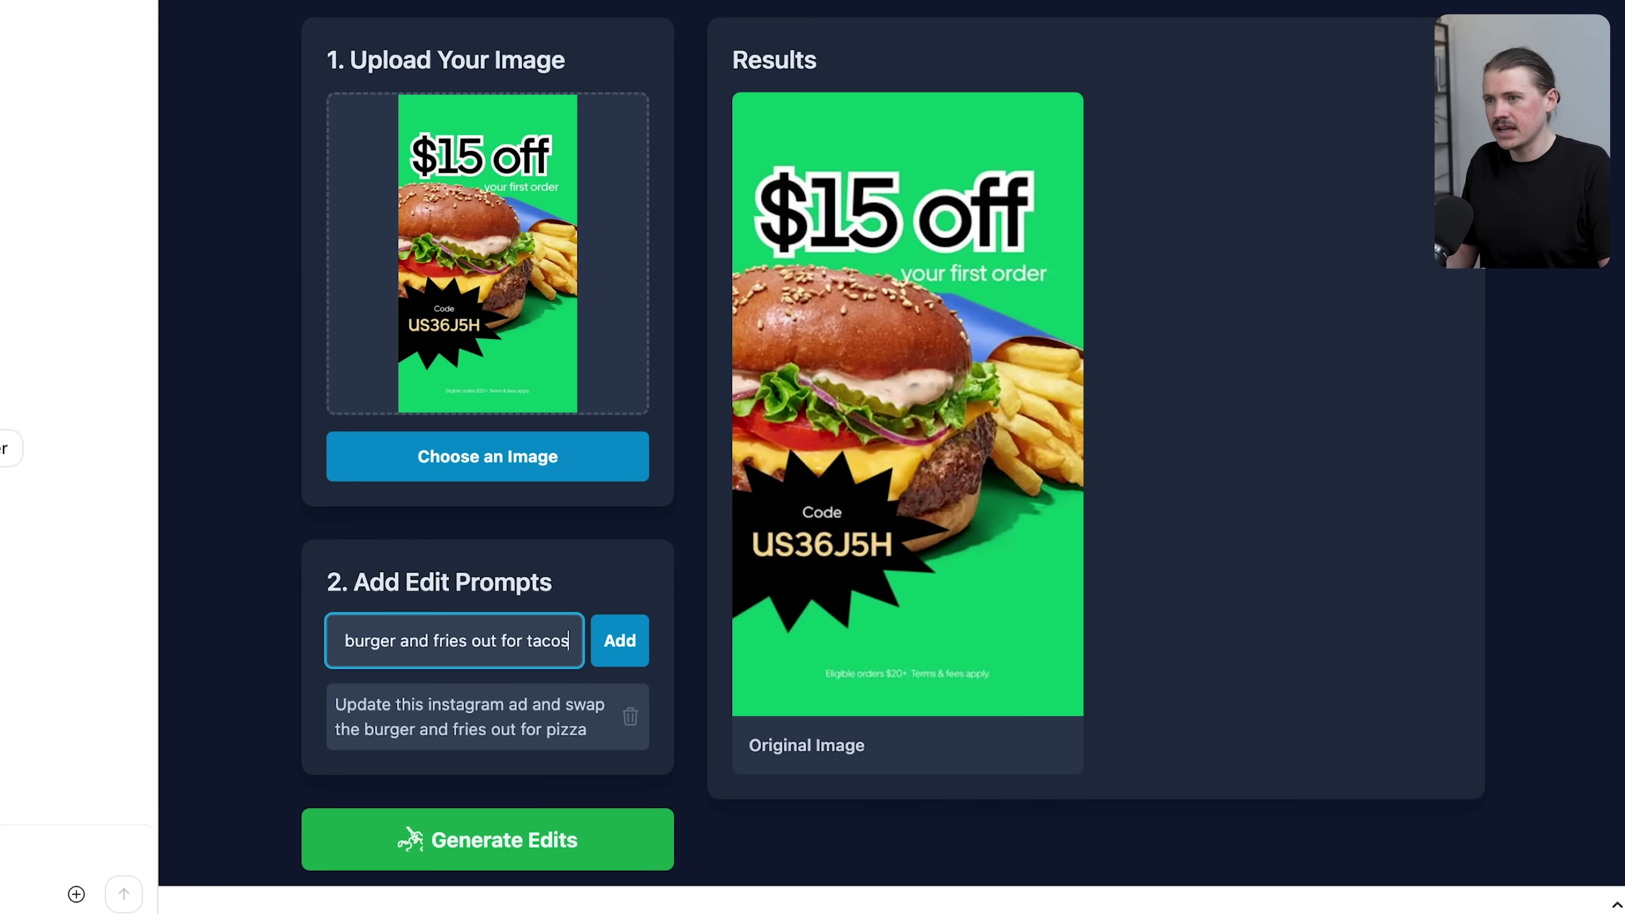
{"action": "left_click", "coordinate": [623, 634]}
Add two more swap prompts with the food changed to a poke bowl and sushi.
{"action": "left_click", "coordinate": [498, 640]}
{"action": "type", "text": "Update this instagram ad and swap the burger and fries out for pizza"}
{"action": "key", "text": "BackSpace"}
{"action": "key", "text": "BackSpace"}
{"action": "key", "text": "BackSpace"}
{"action": "key", "text": "BackSpace"}
{"action": "key", "text": "BackSpace"}
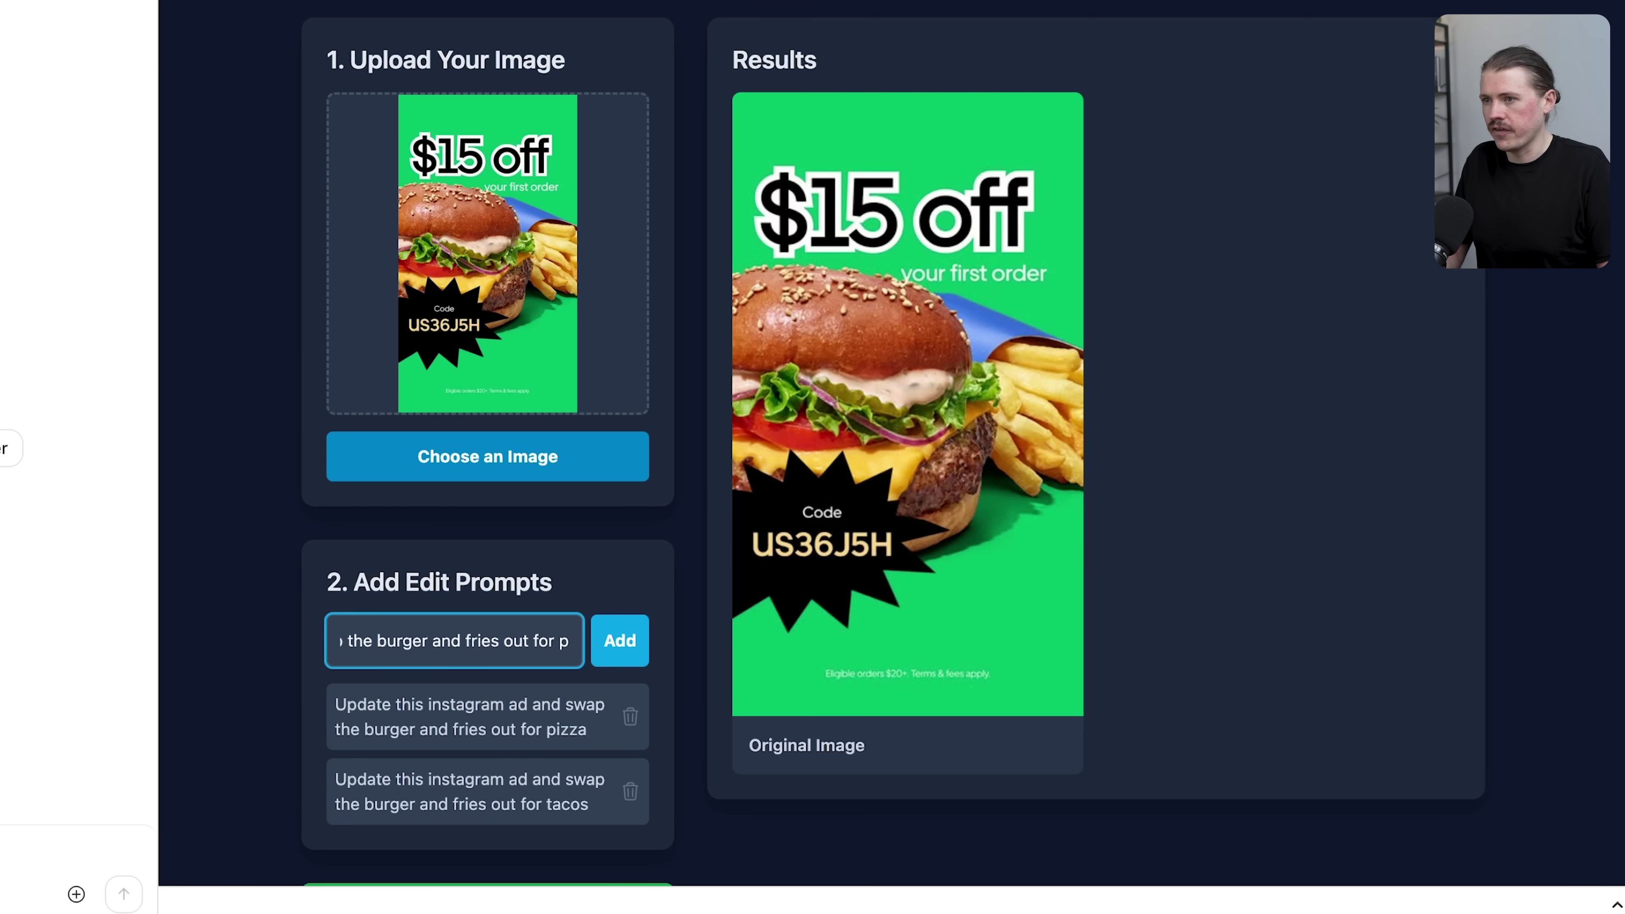
{"action": "type", "text": "a poke bowl"}
{"action": "key", "text": "Return"}
{"action": "key", "text": "BackSpace"}
{"action": "key", "text": "BackSpace"}
{"action": "key", "text": "BackSpace"}
{"action": "key", "text": "BackSpace"}
{"action": "key", "text": "BackSpace"}
{"action": "key", "text": "BackSpace"}
{"action": "key", "text": "BackSpace"}
{"action": "key", "text": "BackSpace"}
{"action": "key", "text": "BackSpace"}
{"action": "key", "text": "BackSpace"}
{"action": "key", "text": "BackSpace"}
{"action": "type", "text": "sushi"}
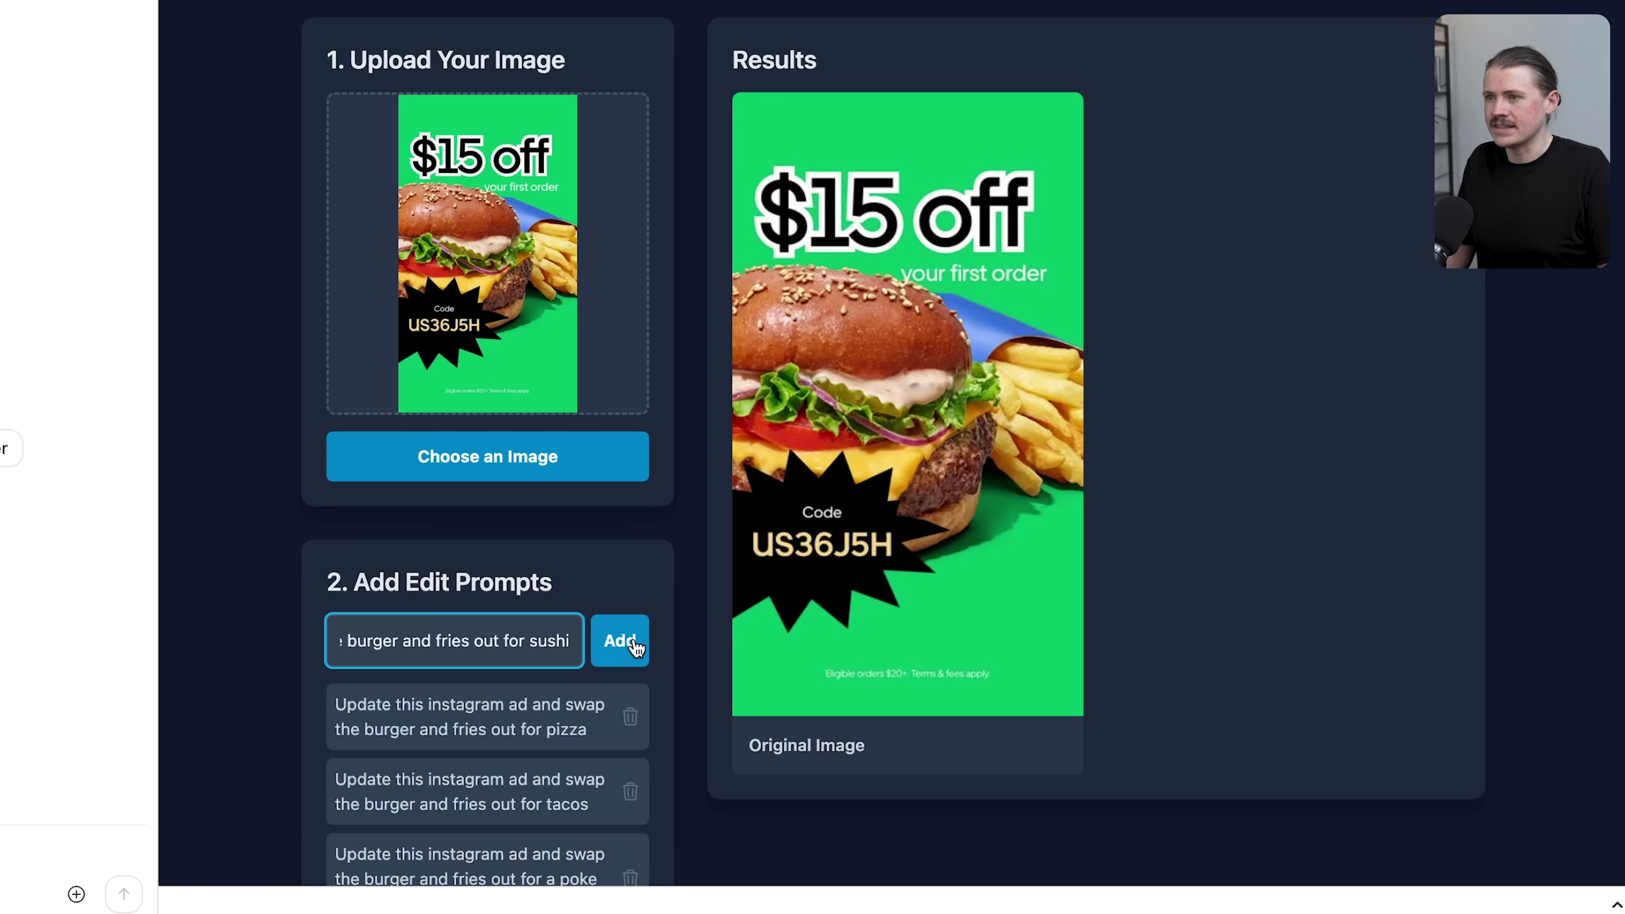
{"action": "left_click", "coordinate": [622, 647]}
Add the final swap prompt with the food changed to pad thai.
{"action": "scroll", "coordinate": [493, 648], "scroll_direction": "down", "scroll_amount": 2}
{"action": "left_click", "coordinate": [508, 480]}
{"action": "type", "text": "Update this instagram ad and swap the burger and fries out for pizza"}
{"action": "key", "text": "BackSpace"}
{"action": "key", "text": "BackSpace"}
{"action": "key", "text": "BackSpace"}
{"action": "key", "text": "BackSpace"}
{"action": "key", "text": "BackSpace"}
{"action": "type", "text": "pad that"}
{"action": "key", "text": "BackSpace"}
{"action": "type", "text": "i"}
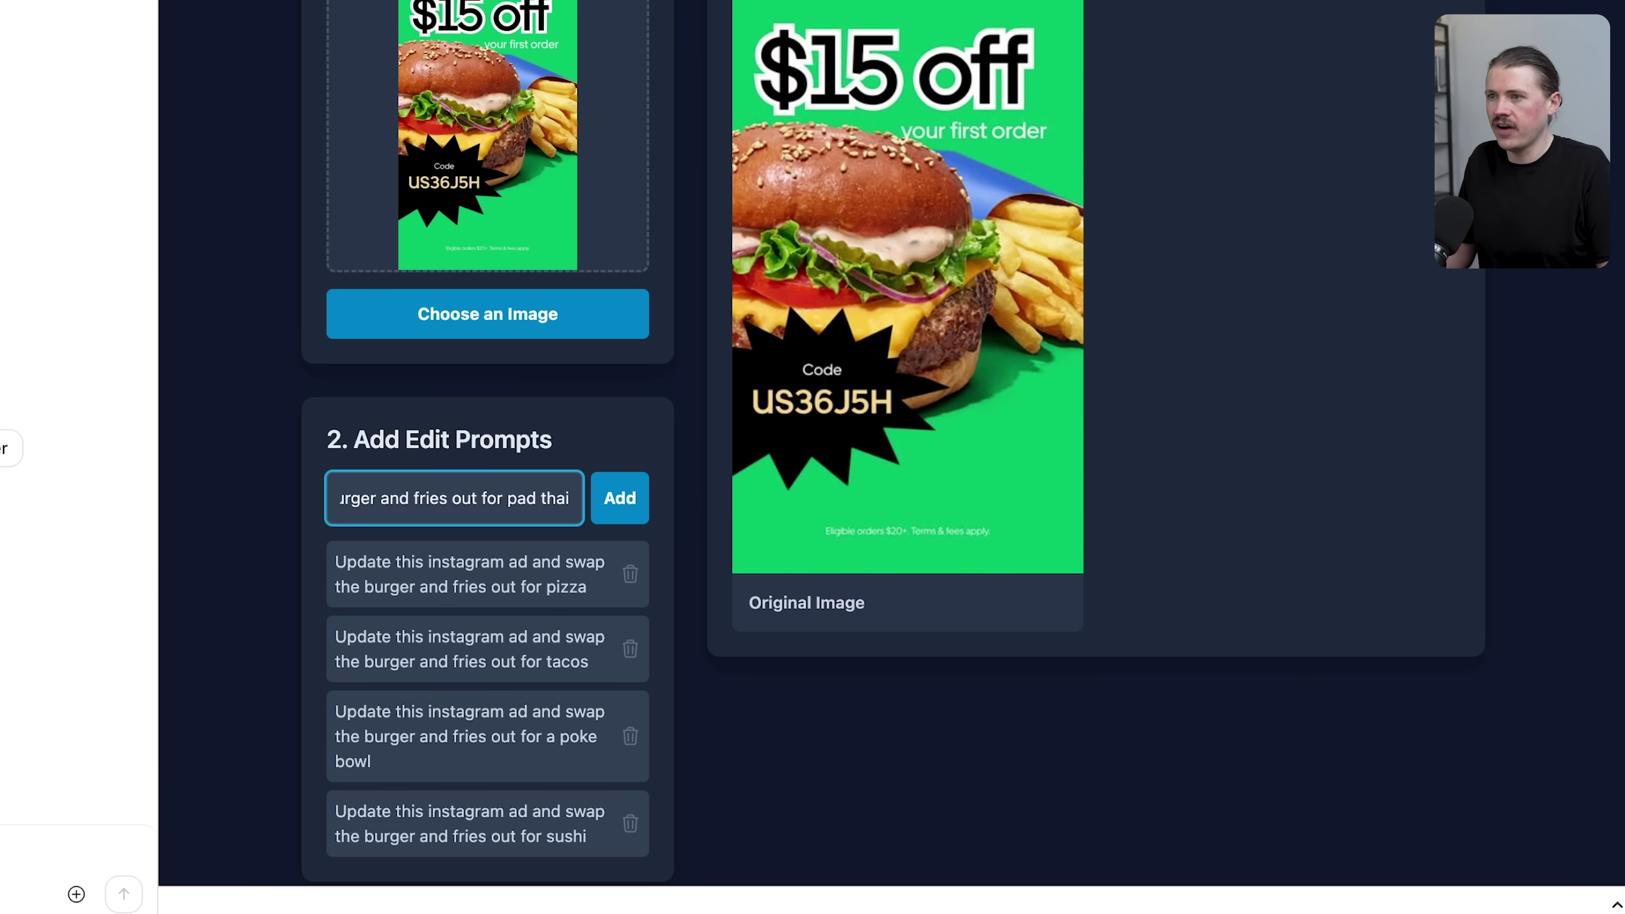
{"action": "left_click", "coordinate": [619, 499]}
{"action": "scroll", "coordinate": [580, 447], "scroll_direction": "down", "scroll_amount": 3}
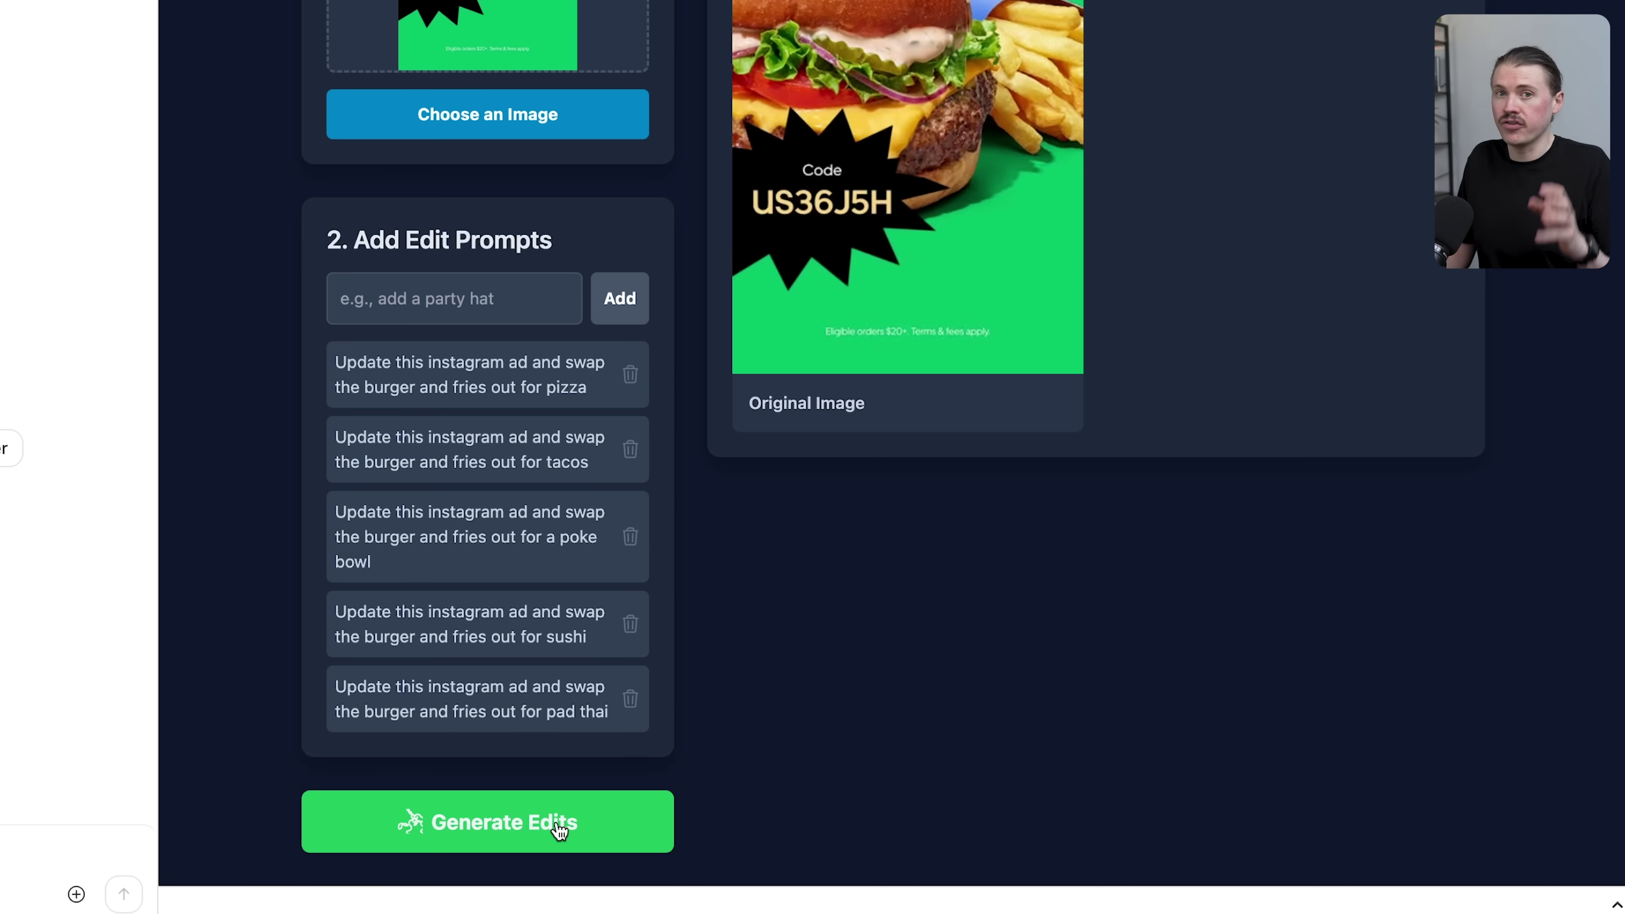
Generate the edits and review the pizza, tacos, poke bowl, sushi and pad thai ads in Results.
{"action": "left_click", "coordinate": [558, 825]}
{"action": "scroll", "coordinate": [1298, 591], "scroll_direction": "up", "scroll_amount": 4}
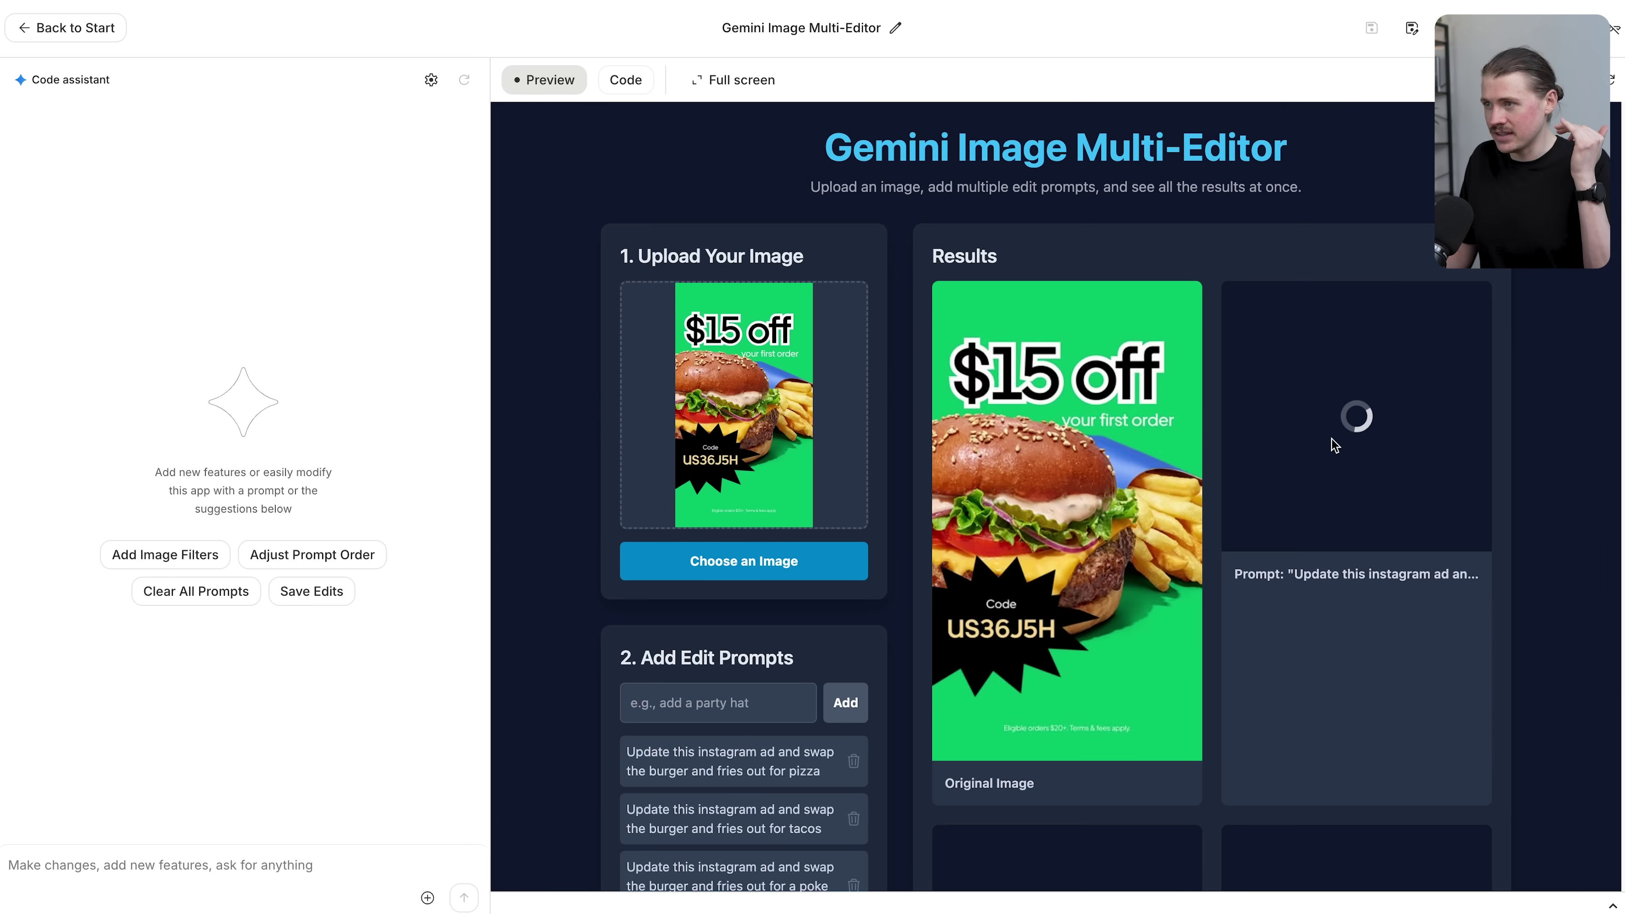
{"action": "scroll", "coordinate": [1362, 421], "scroll_direction": "down", "scroll_amount": 10}
{"action": "scroll", "coordinate": [1374, 425], "scroll_direction": "up", "scroll_amount": 6}
{"action": "scroll", "coordinate": [1377, 426], "scroll_direction": "up", "scroll_amount": 4}
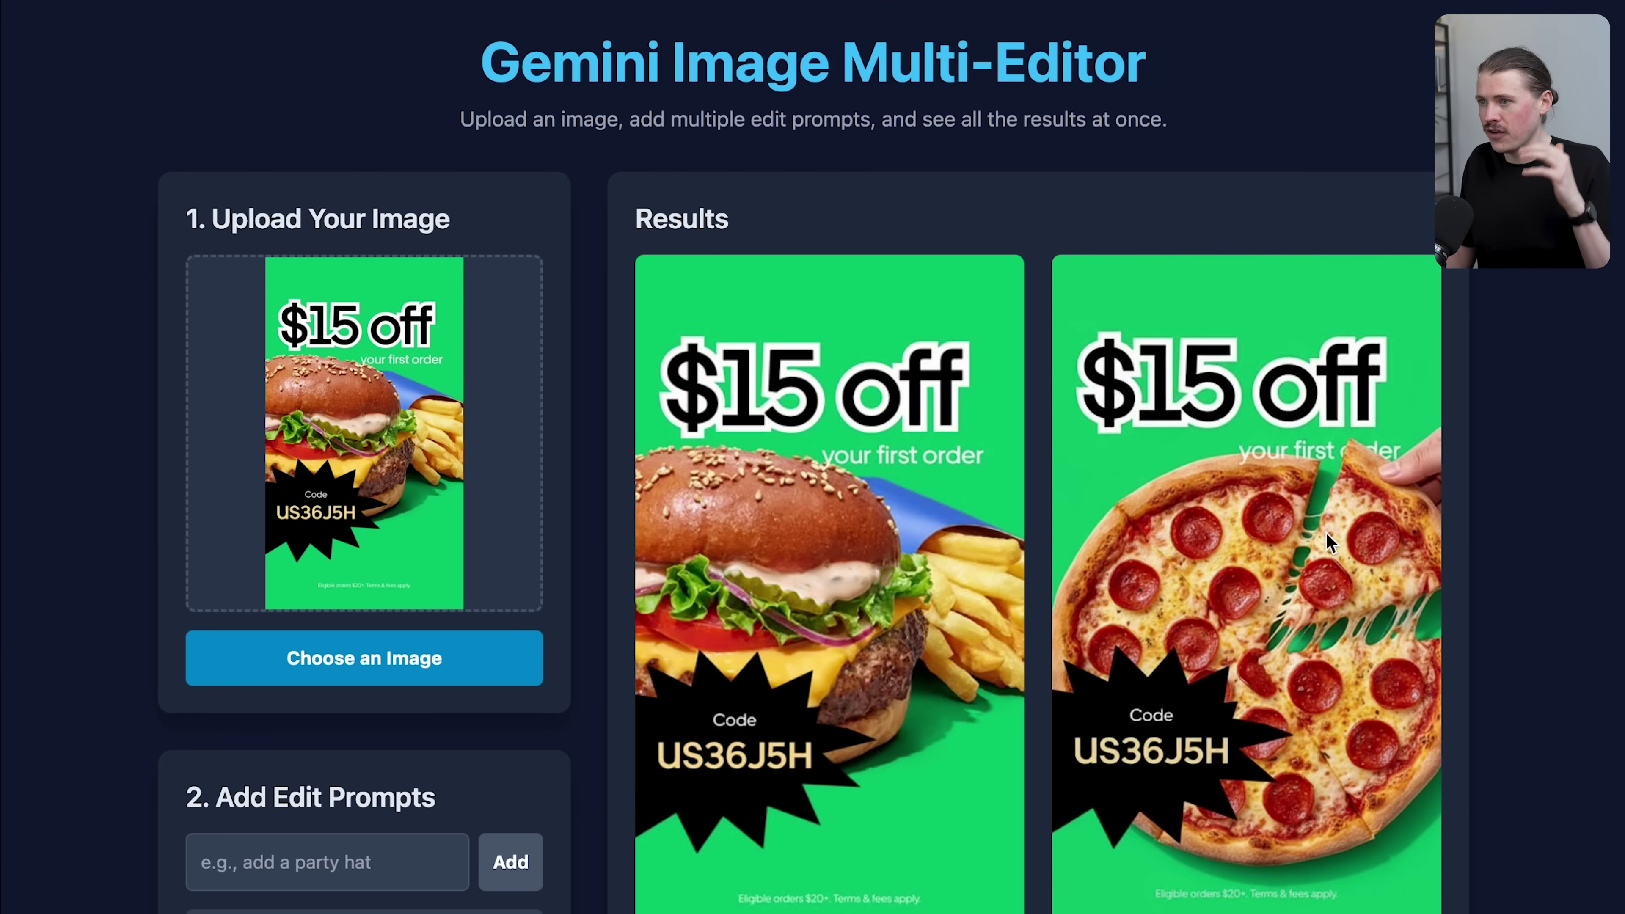
{"action": "scroll", "coordinate": [1325, 530], "scroll_direction": "down", "scroll_amount": 5}
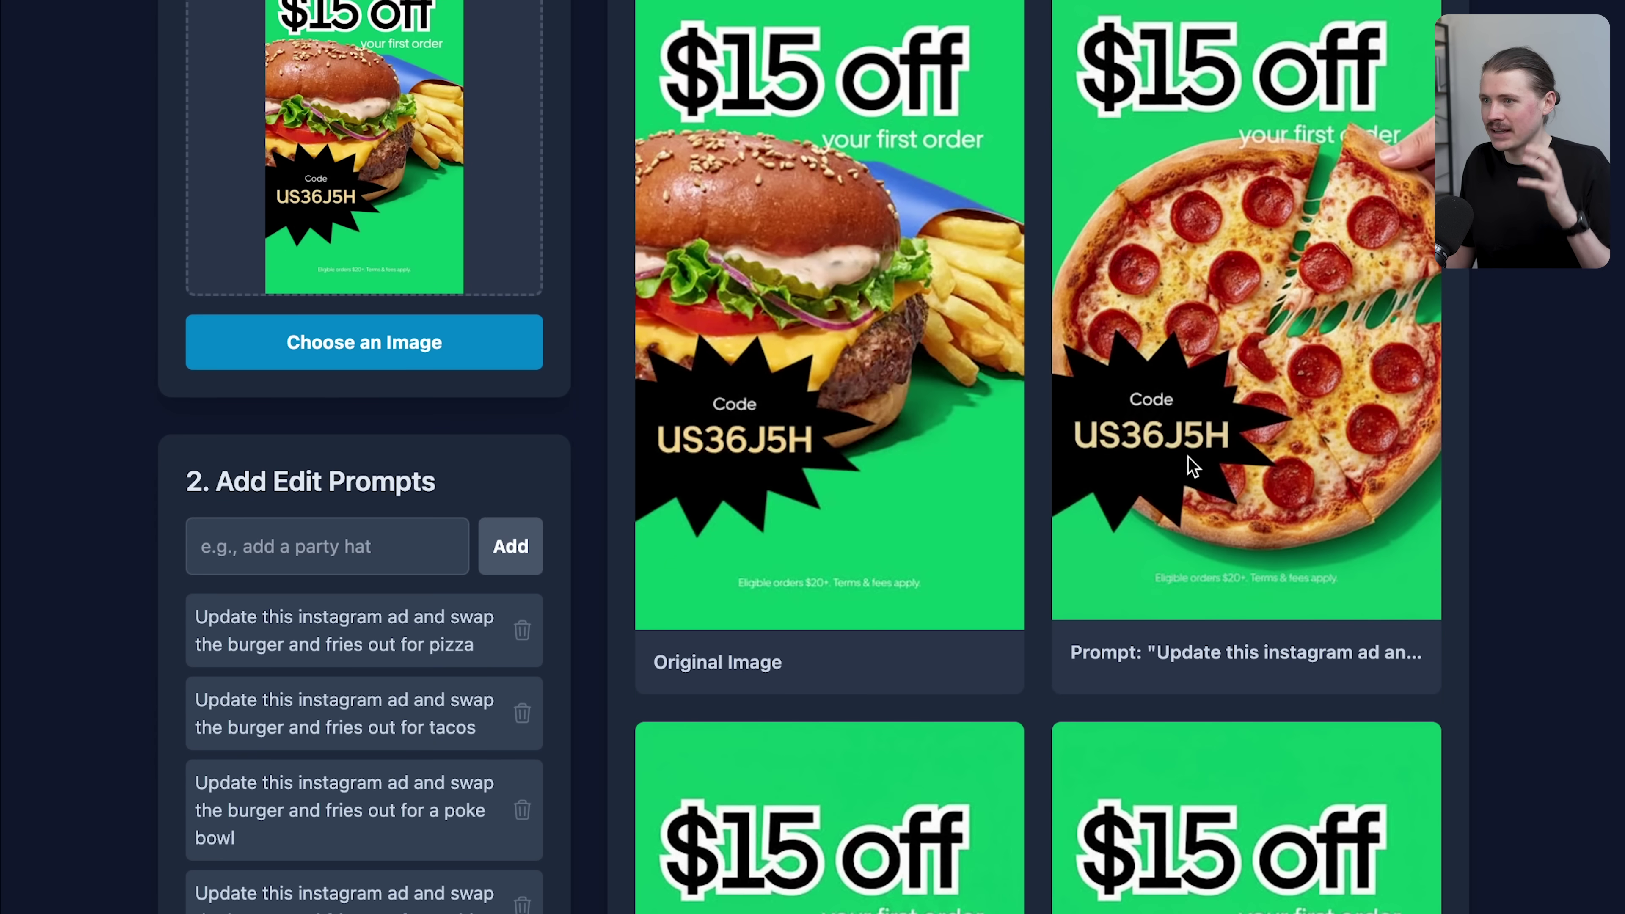
{"action": "scroll", "coordinate": [1188, 456], "scroll_direction": "down", "scroll_amount": 7}
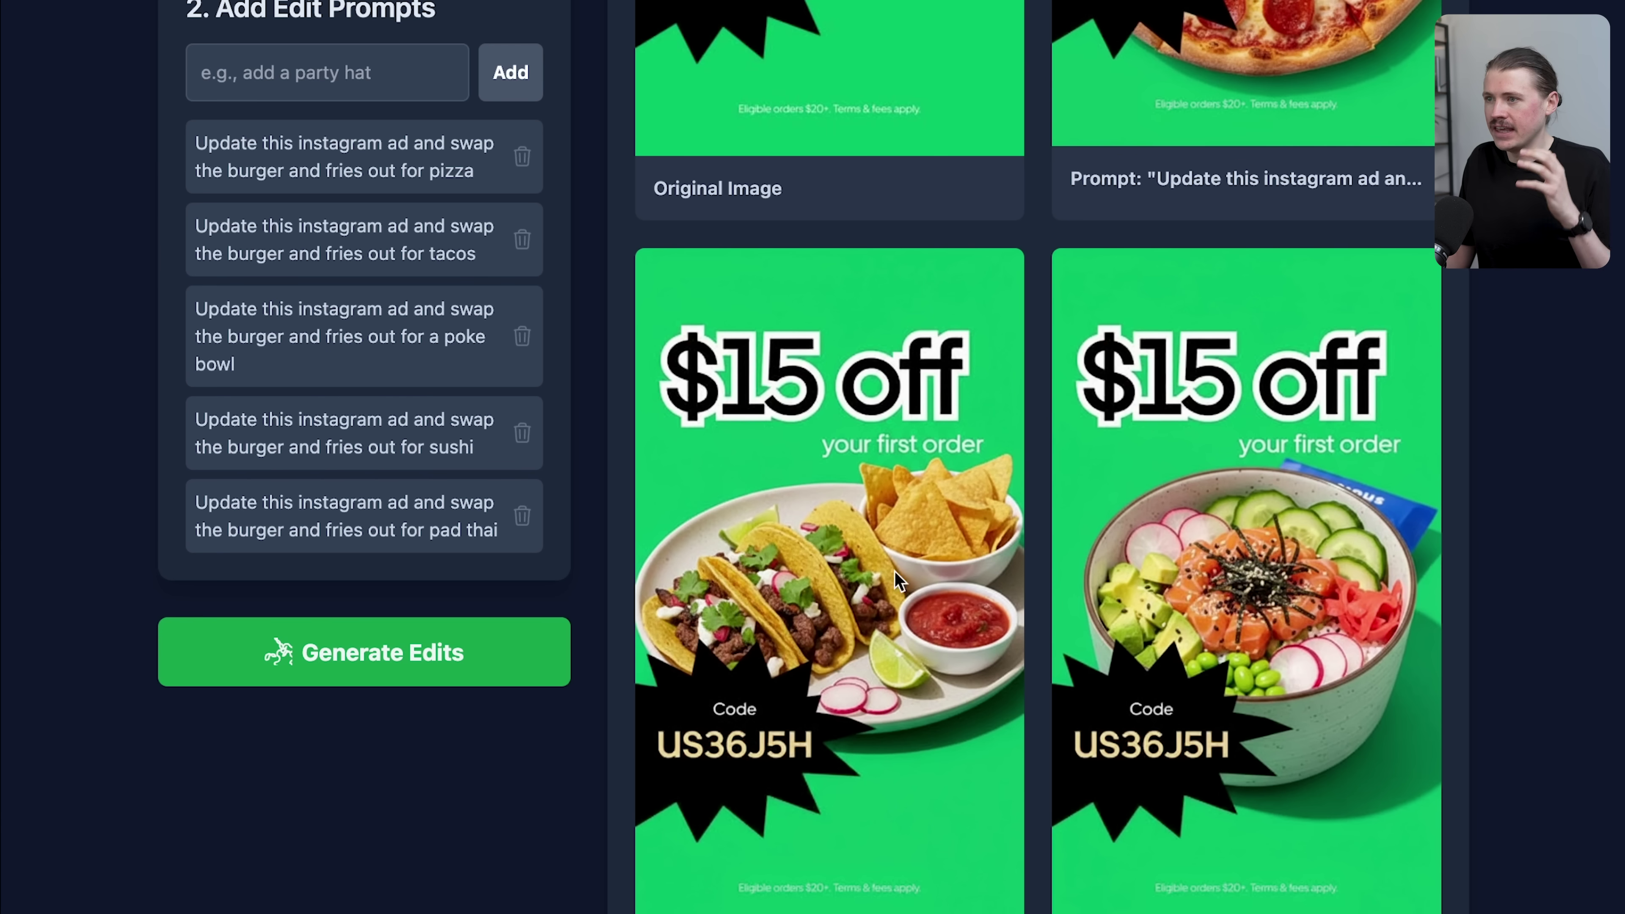
{"action": "scroll", "coordinate": [1292, 540], "scroll_direction": "down", "scroll_amount": 10}
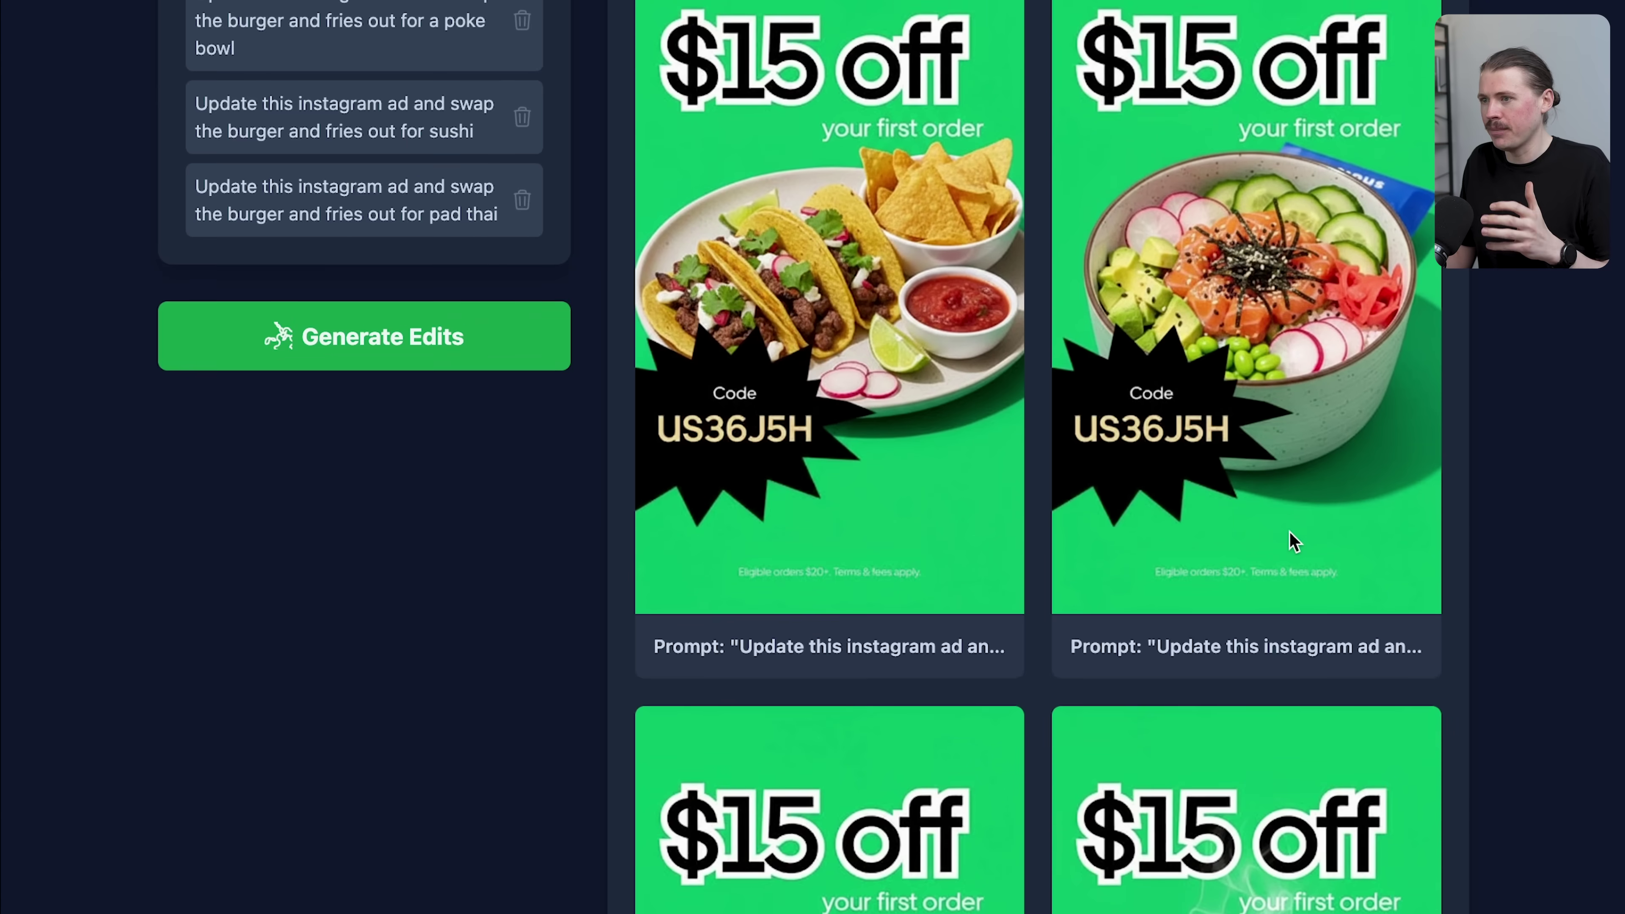
{"action": "scroll", "coordinate": [1287, 537], "scroll_direction": "down", "scroll_amount": 1}
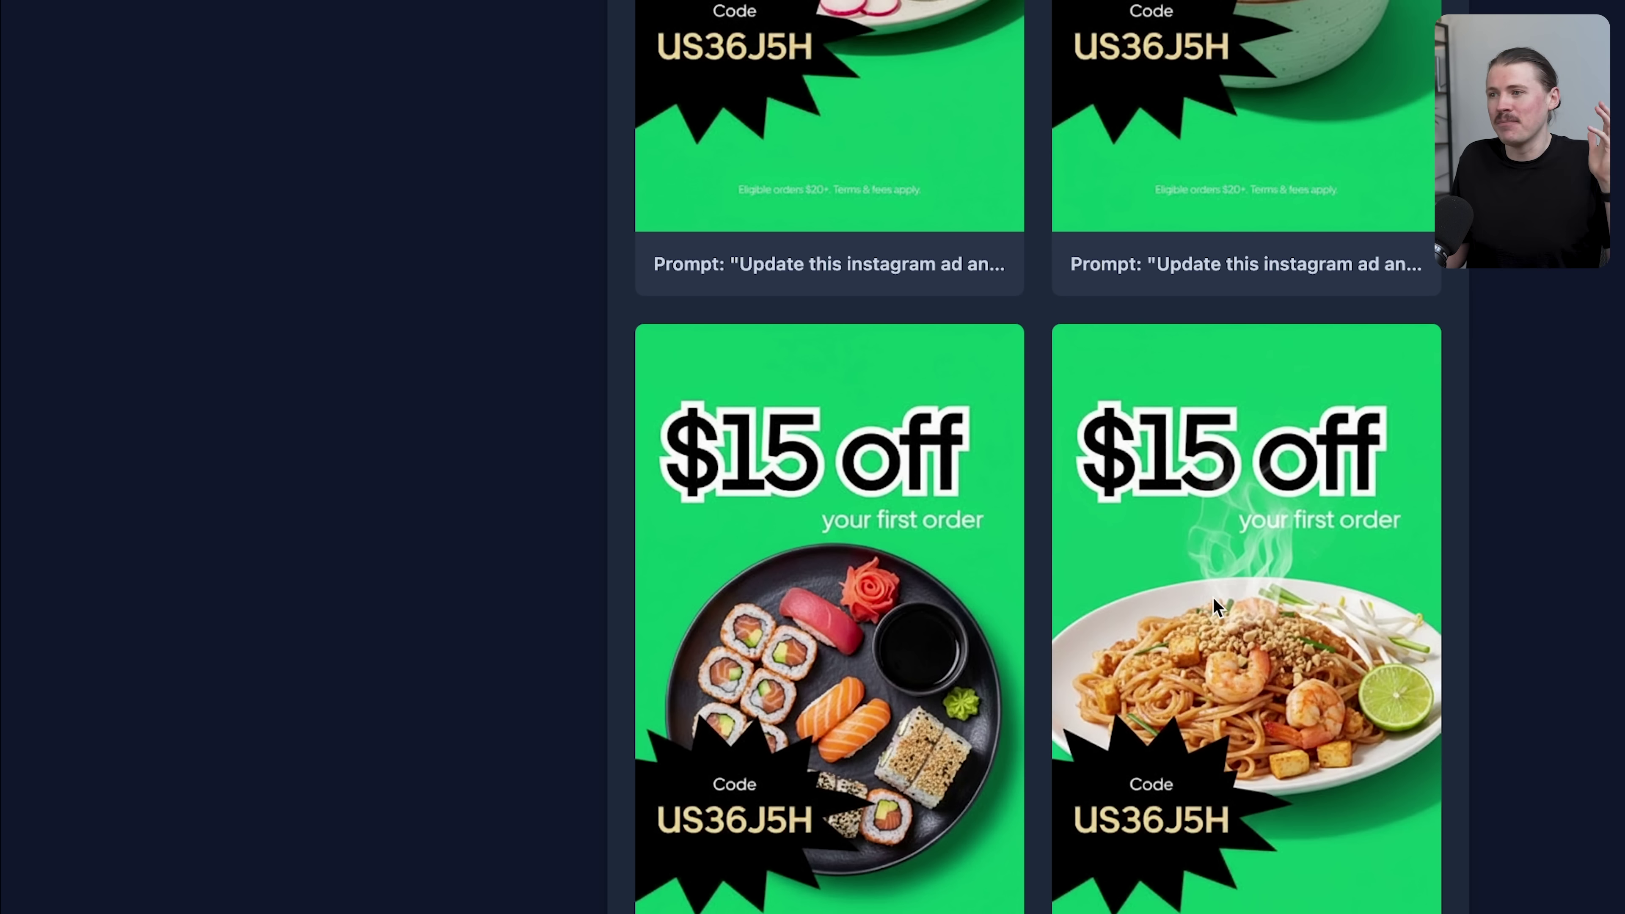
{"action": "scroll", "coordinate": [531, 723], "scroll_direction": "up", "scroll_amount": 2}
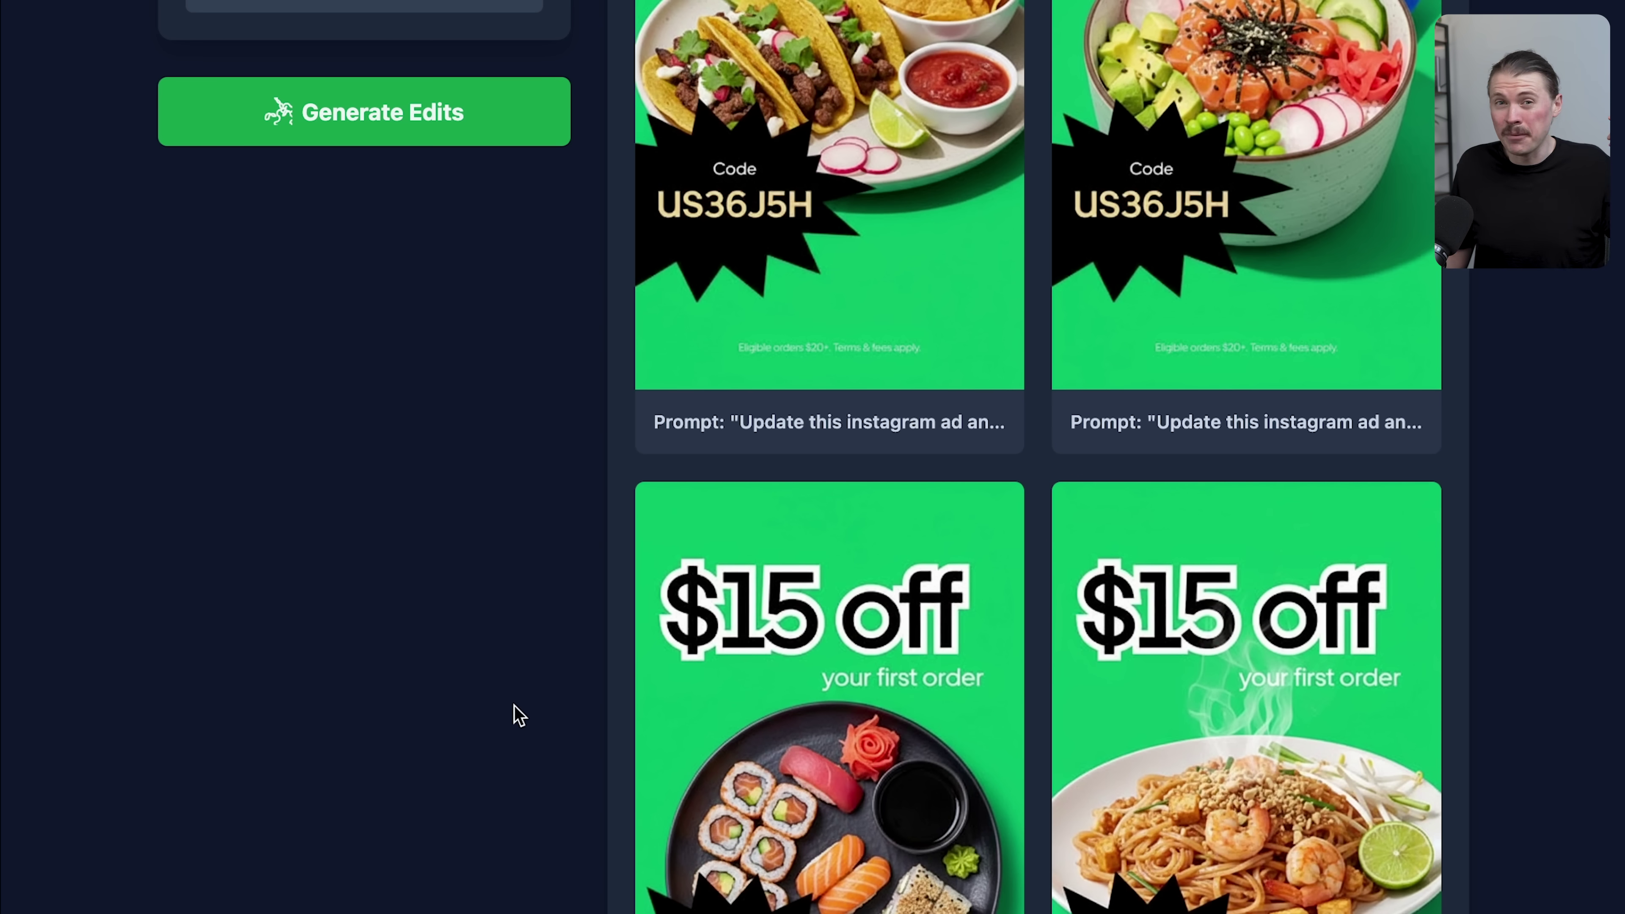
{"action": "scroll", "coordinate": [1068, 754], "scroll_direction": "down", "scroll_amount": 3}
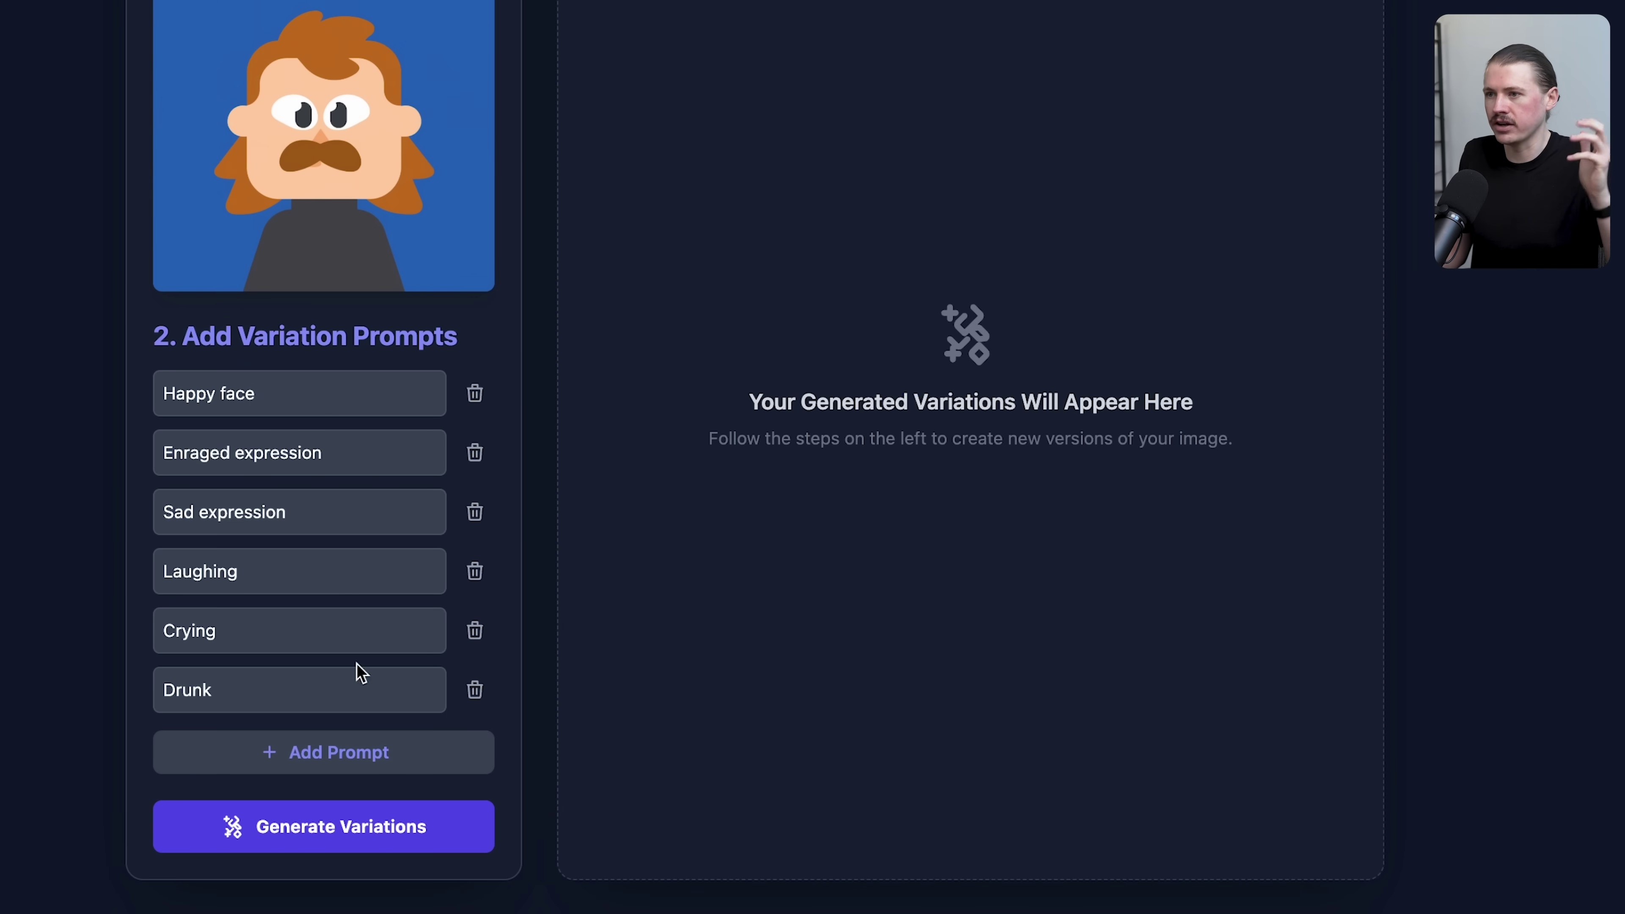
Add a new variation prompt reading 'Reading'.
{"action": "left_click", "coordinate": [337, 752]}
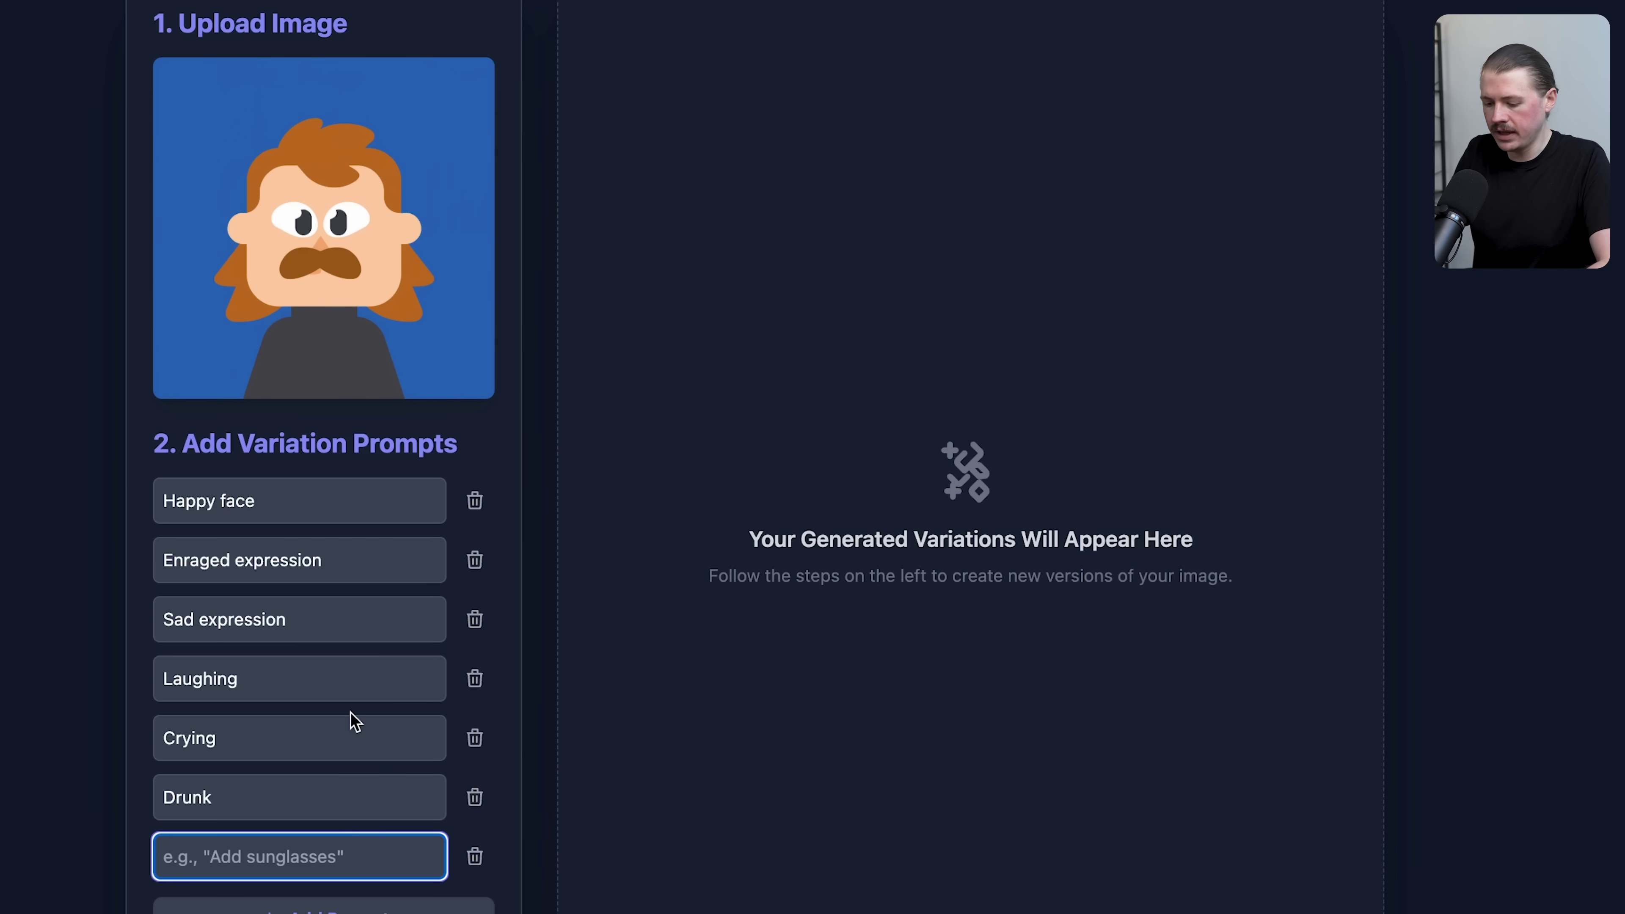
{"action": "type", "text": "Reading a book"}
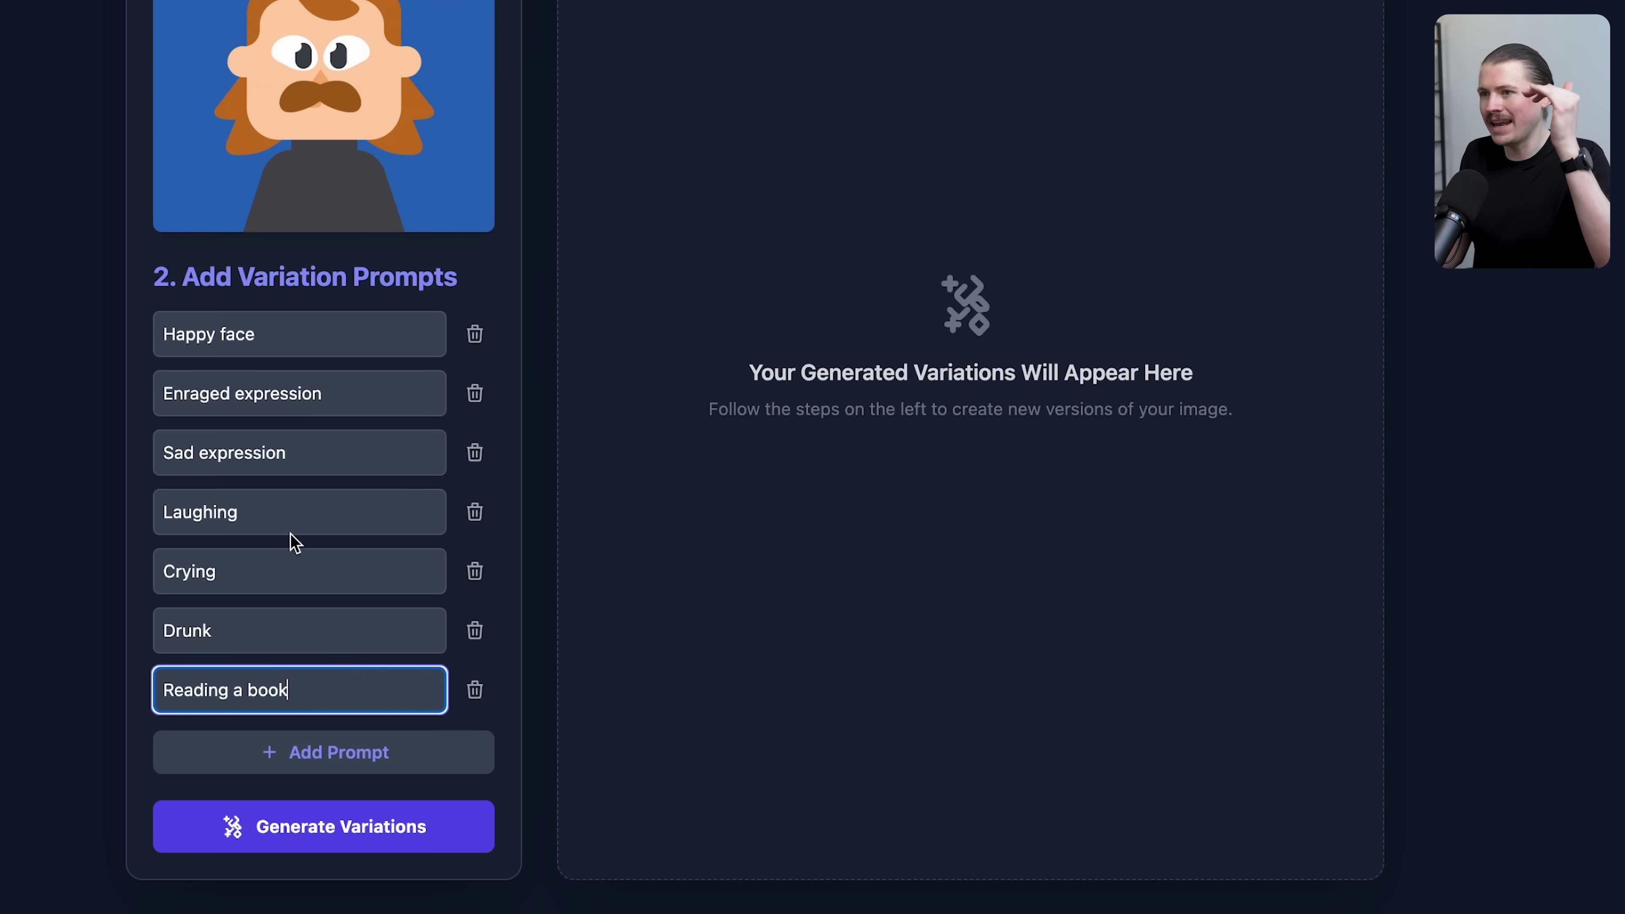
{"action": "scroll", "coordinate": [295, 543], "scroll_direction": "down", "scroll_amount": 3}
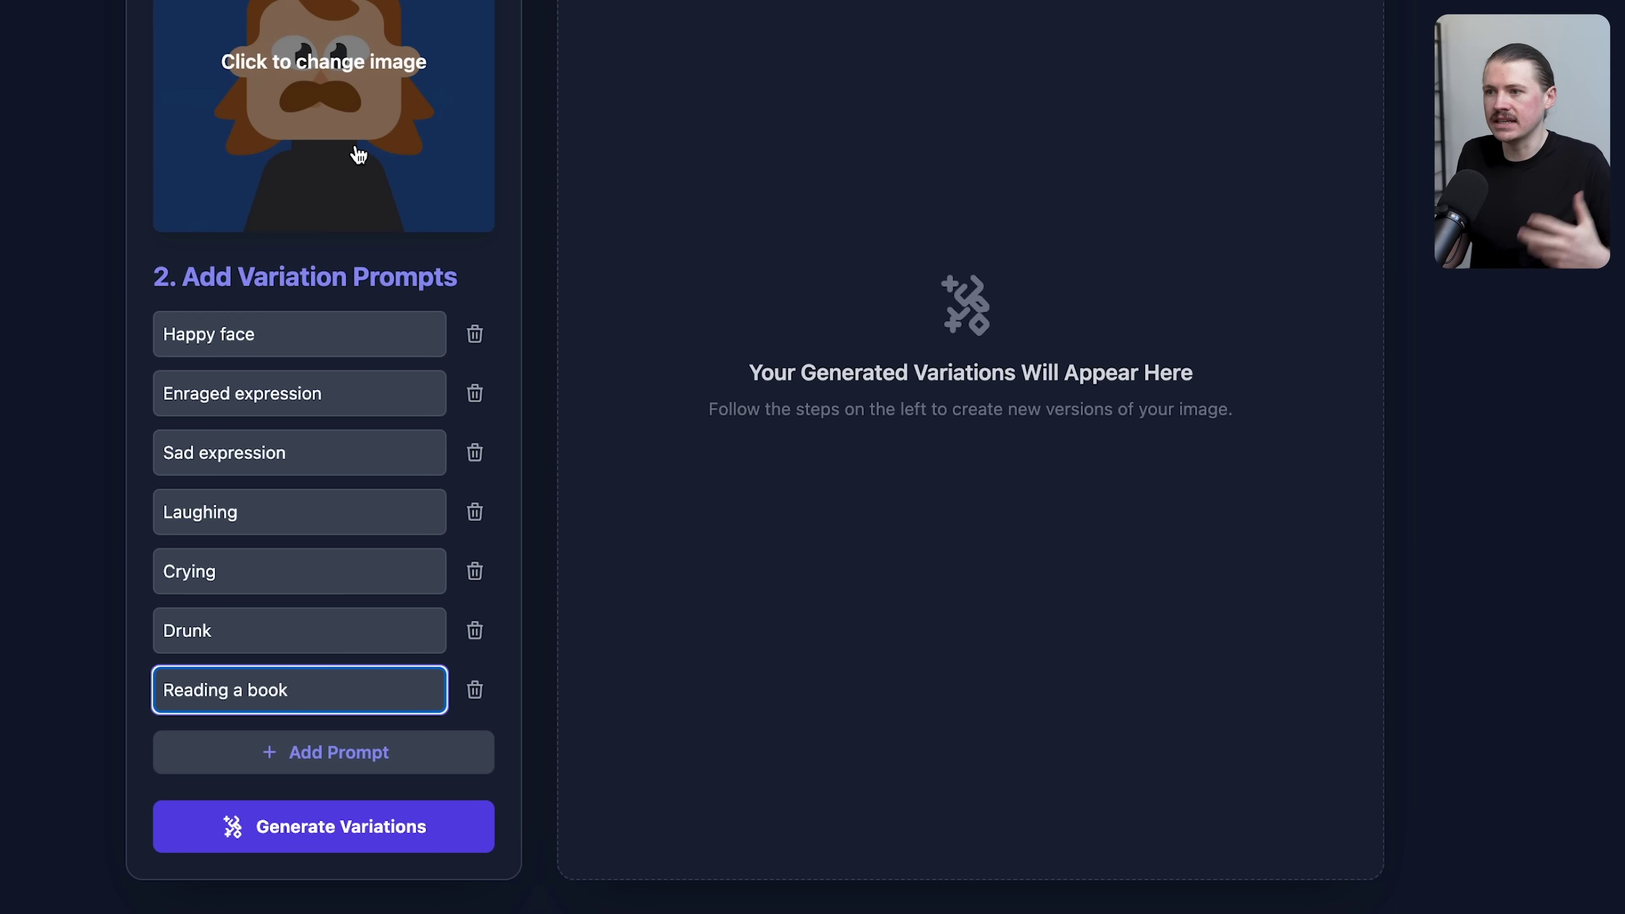
Generate avatar variations for all seven prompts and scroll through the results.
{"action": "left_click", "coordinate": [369, 845]}
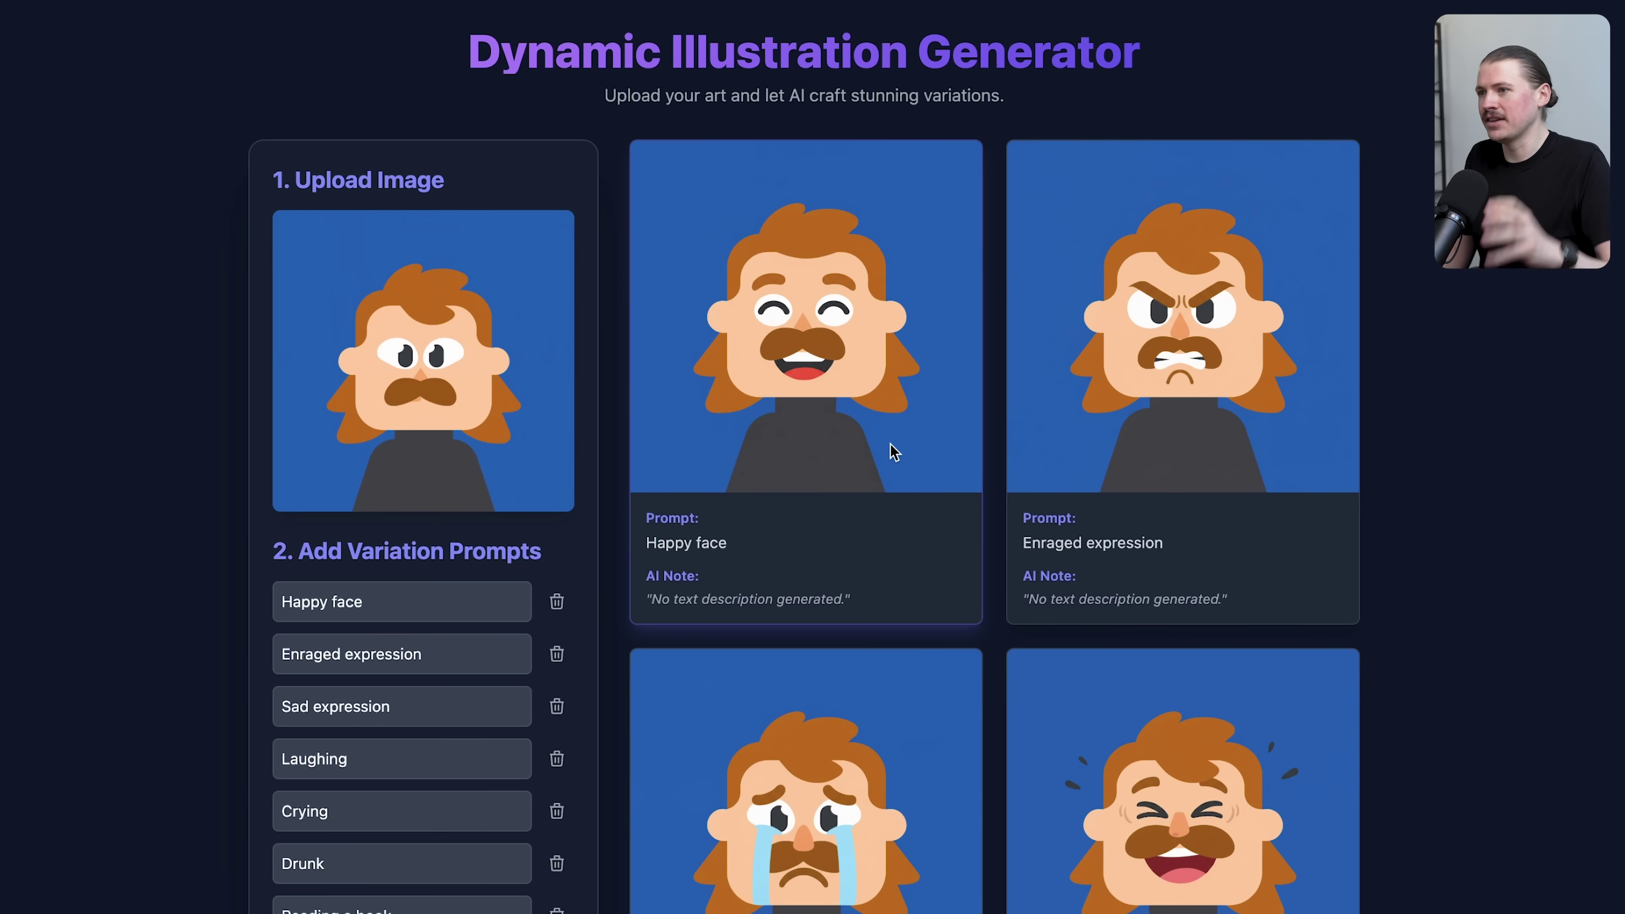
{"action": "scroll", "coordinate": [1243, 442], "scroll_direction": "down", "scroll_amount": 6}
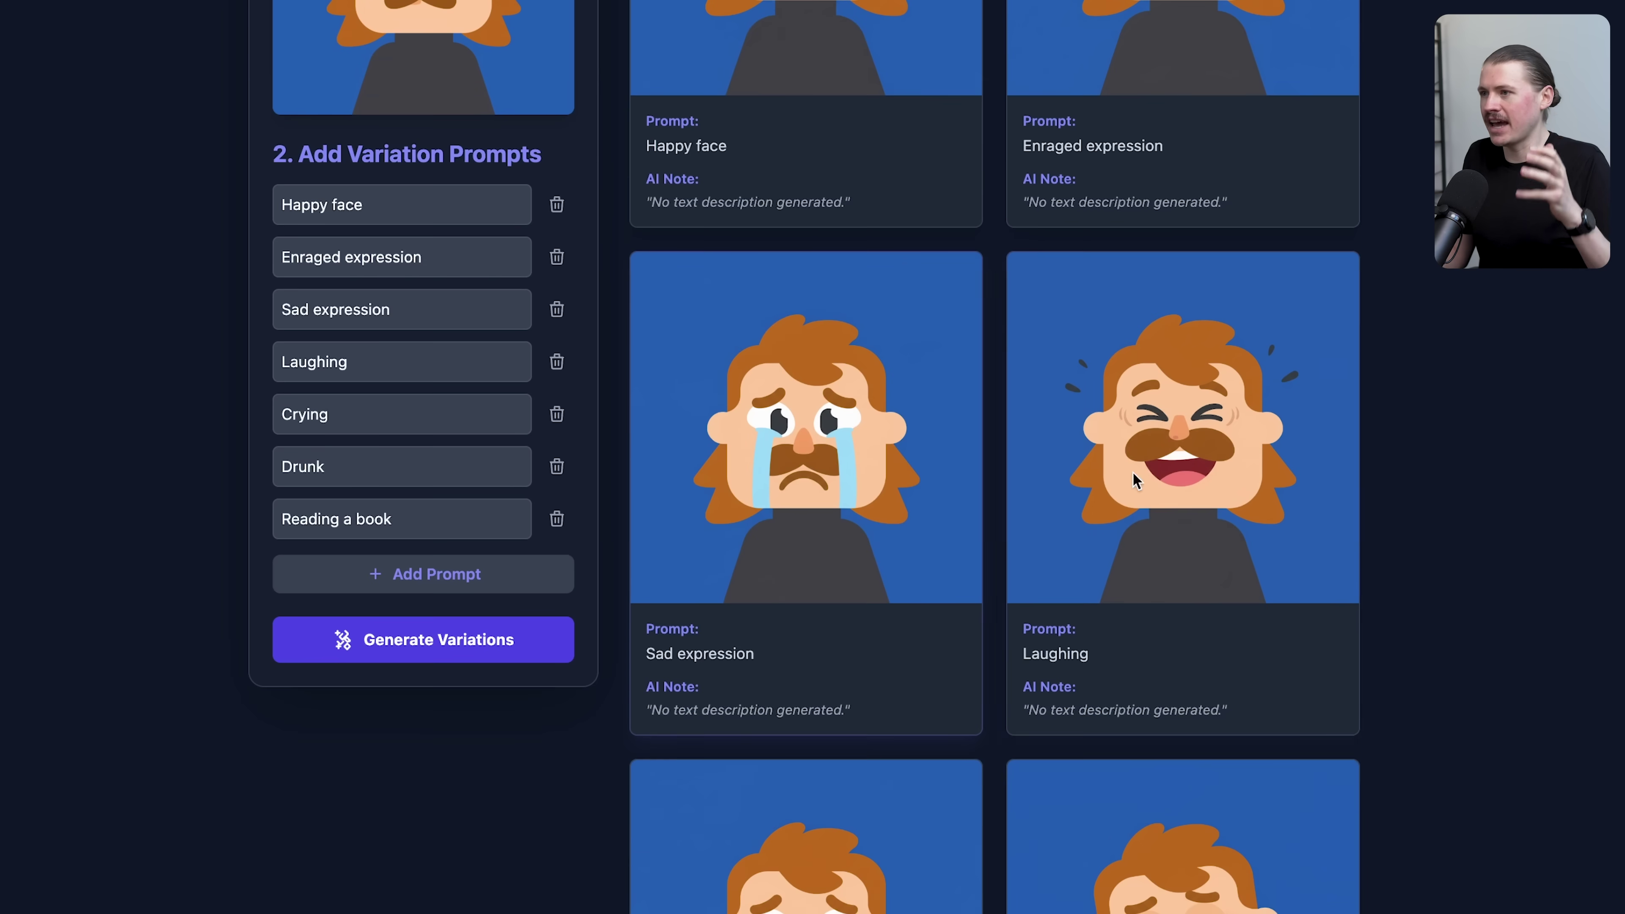
{"action": "scroll", "coordinate": [1193, 480], "scroll_direction": "down", "scroll_amount": 8}
{"action": "scroll", "coordinate": [1153, 467], "scroll_direction": "down", "scroll_amount": 3}
{"action": "scroll", "coordinate": [1154, 467], "scroll_direction": "down", "scroll_amount": 1}
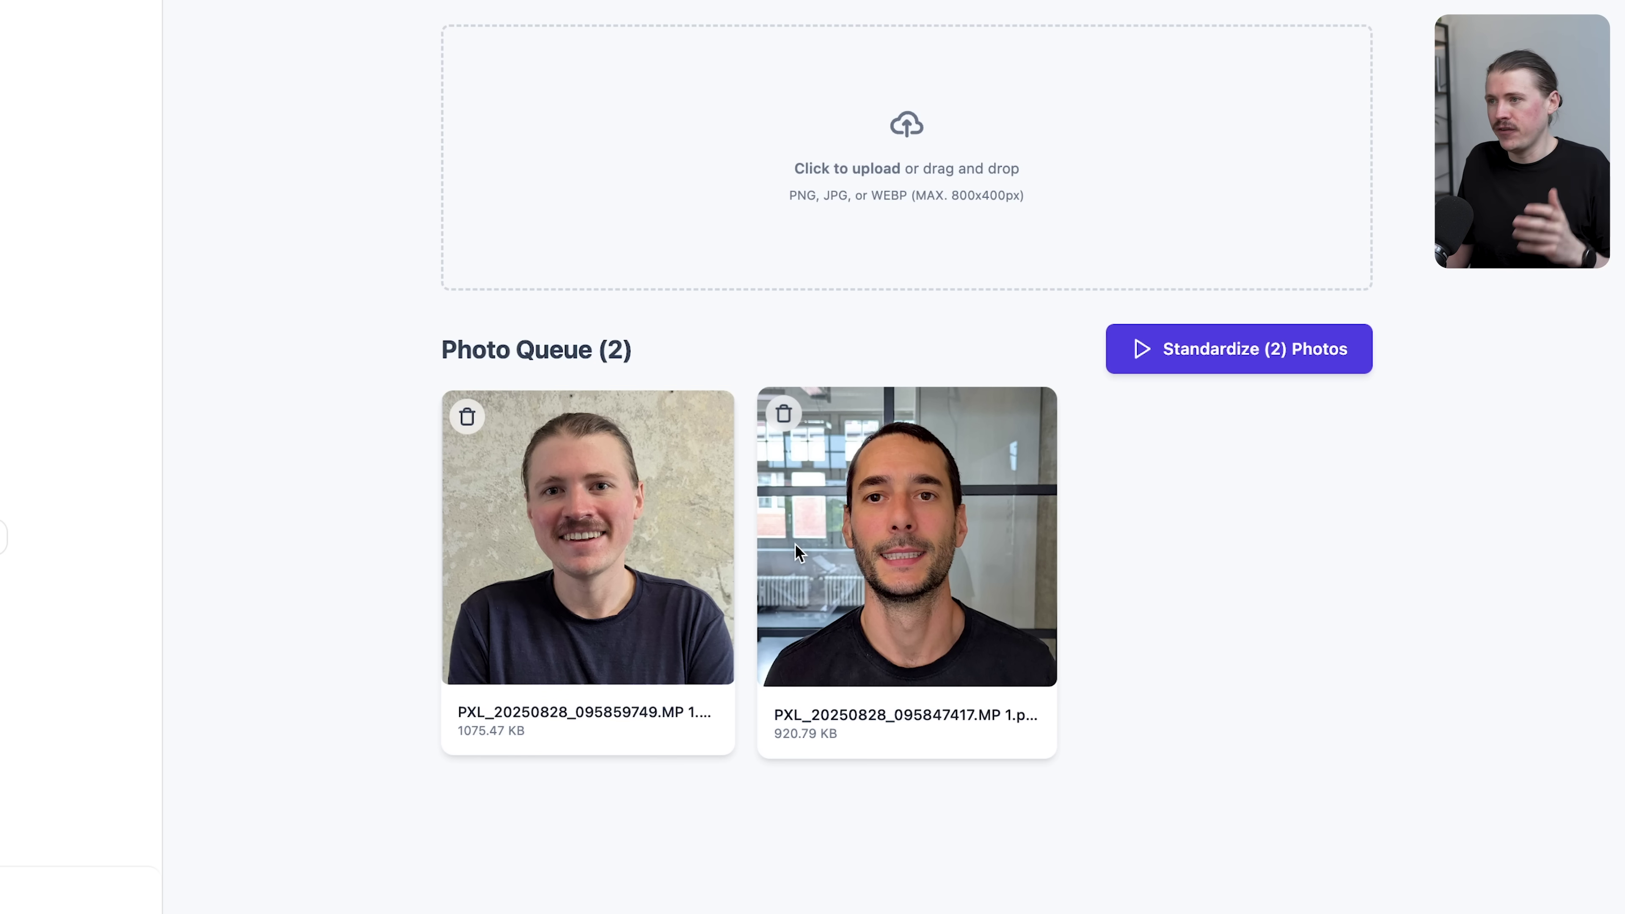
Run Standardize (2) Photos on the two queued employee headshots.
{"action": "left_click", "coordinate": [1201, 358]}
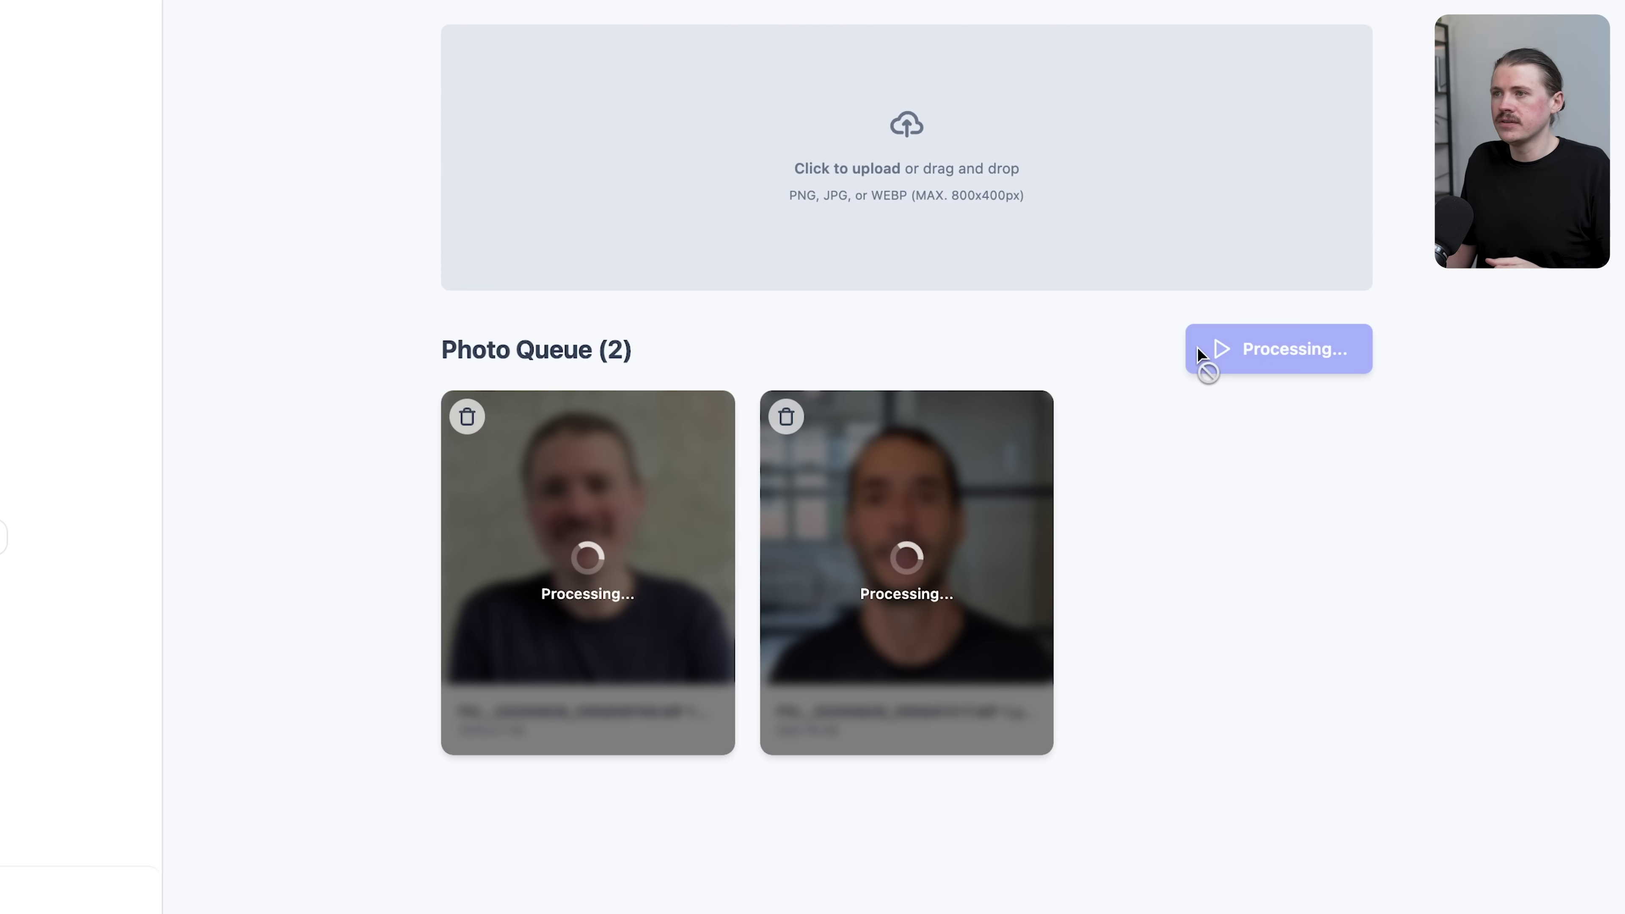